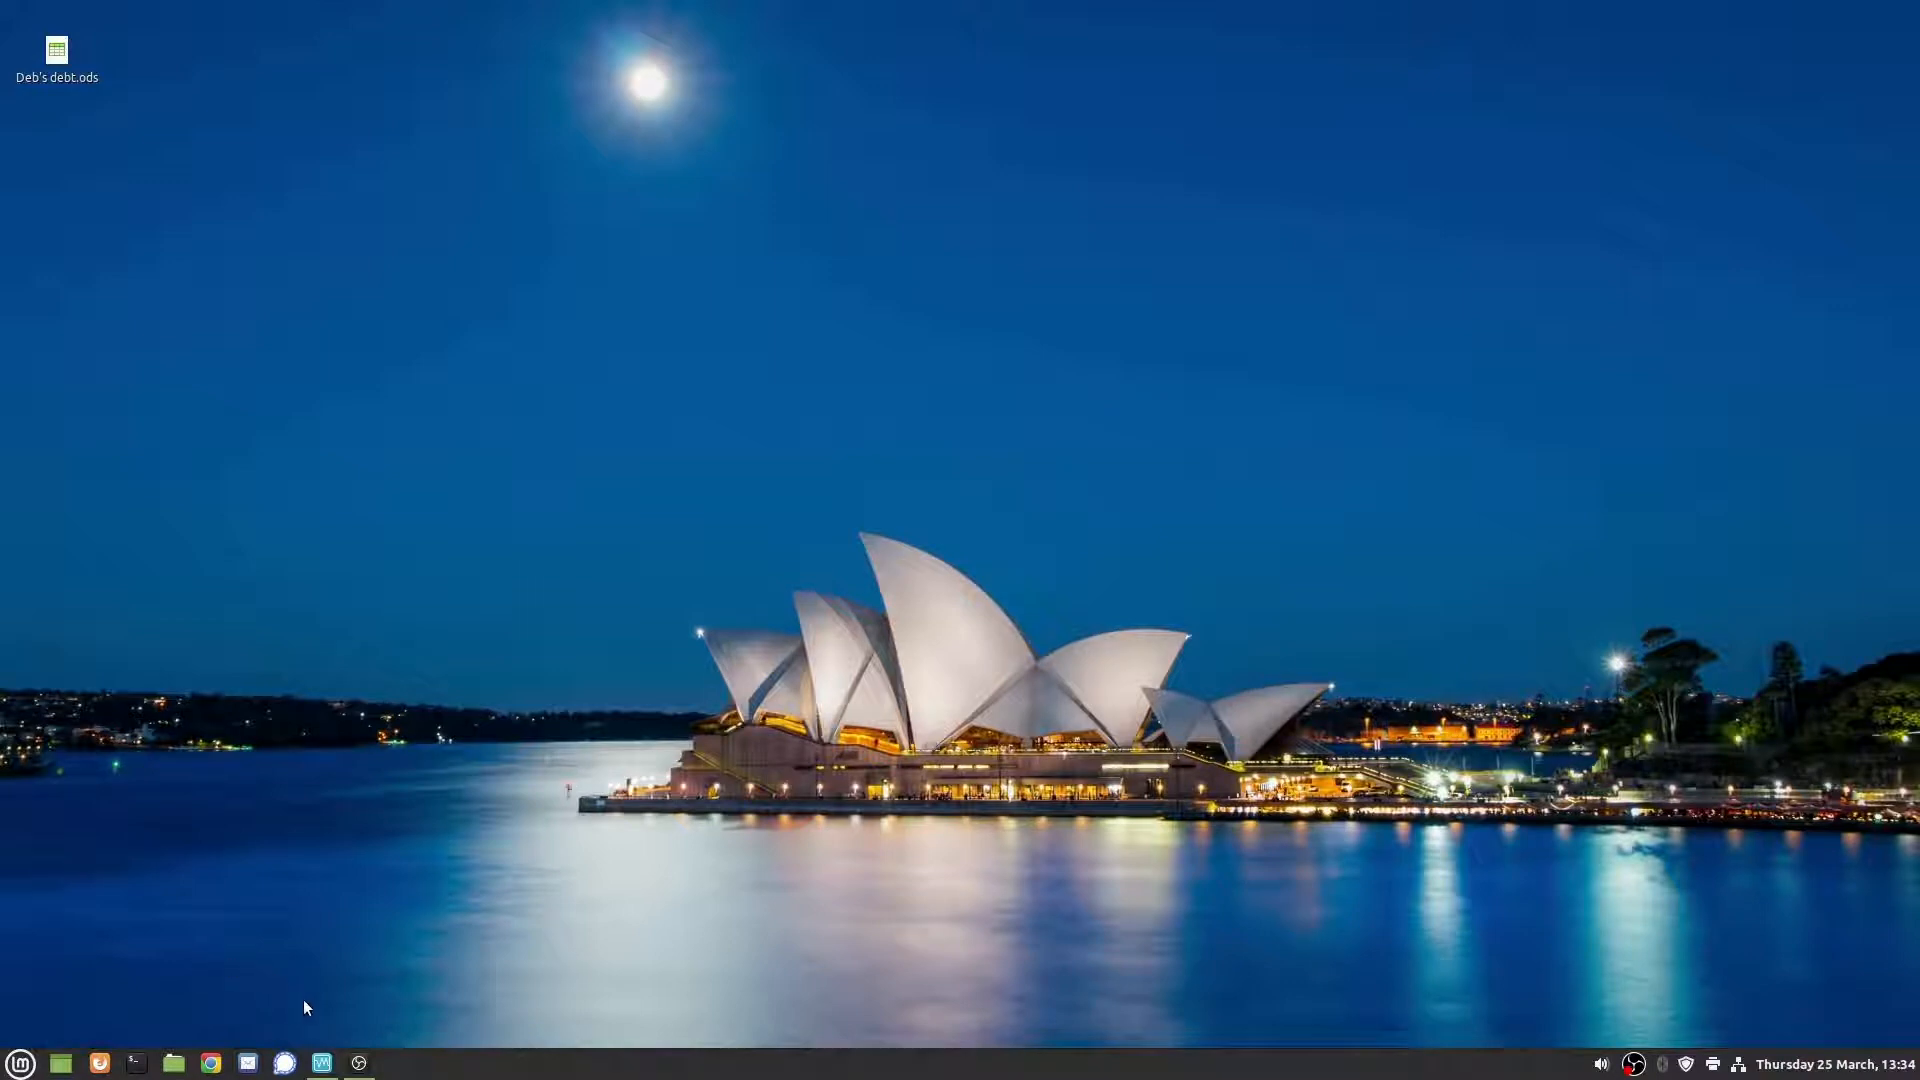
Step: Launch Oracle VM VirtualBox and move its manager window to the middle of the desktop
key(super)
text(or)
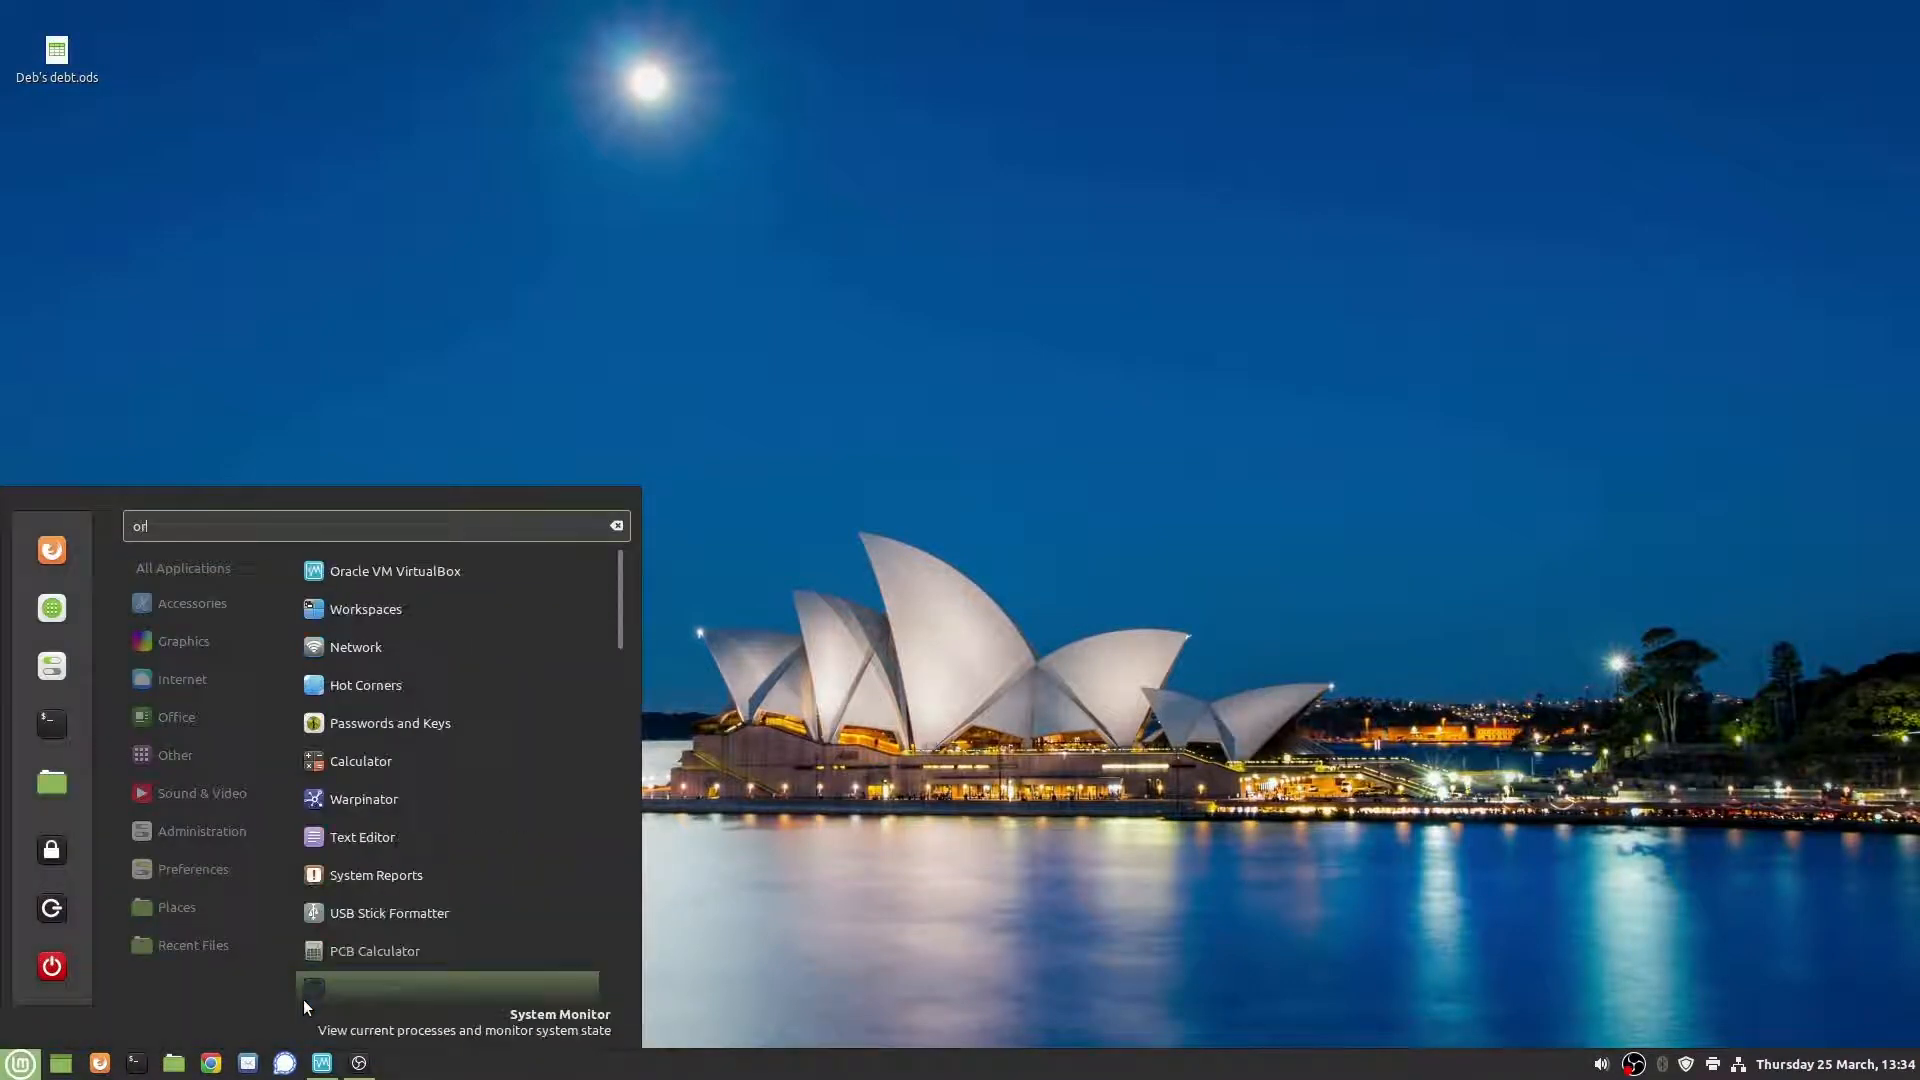
click(415, 570)
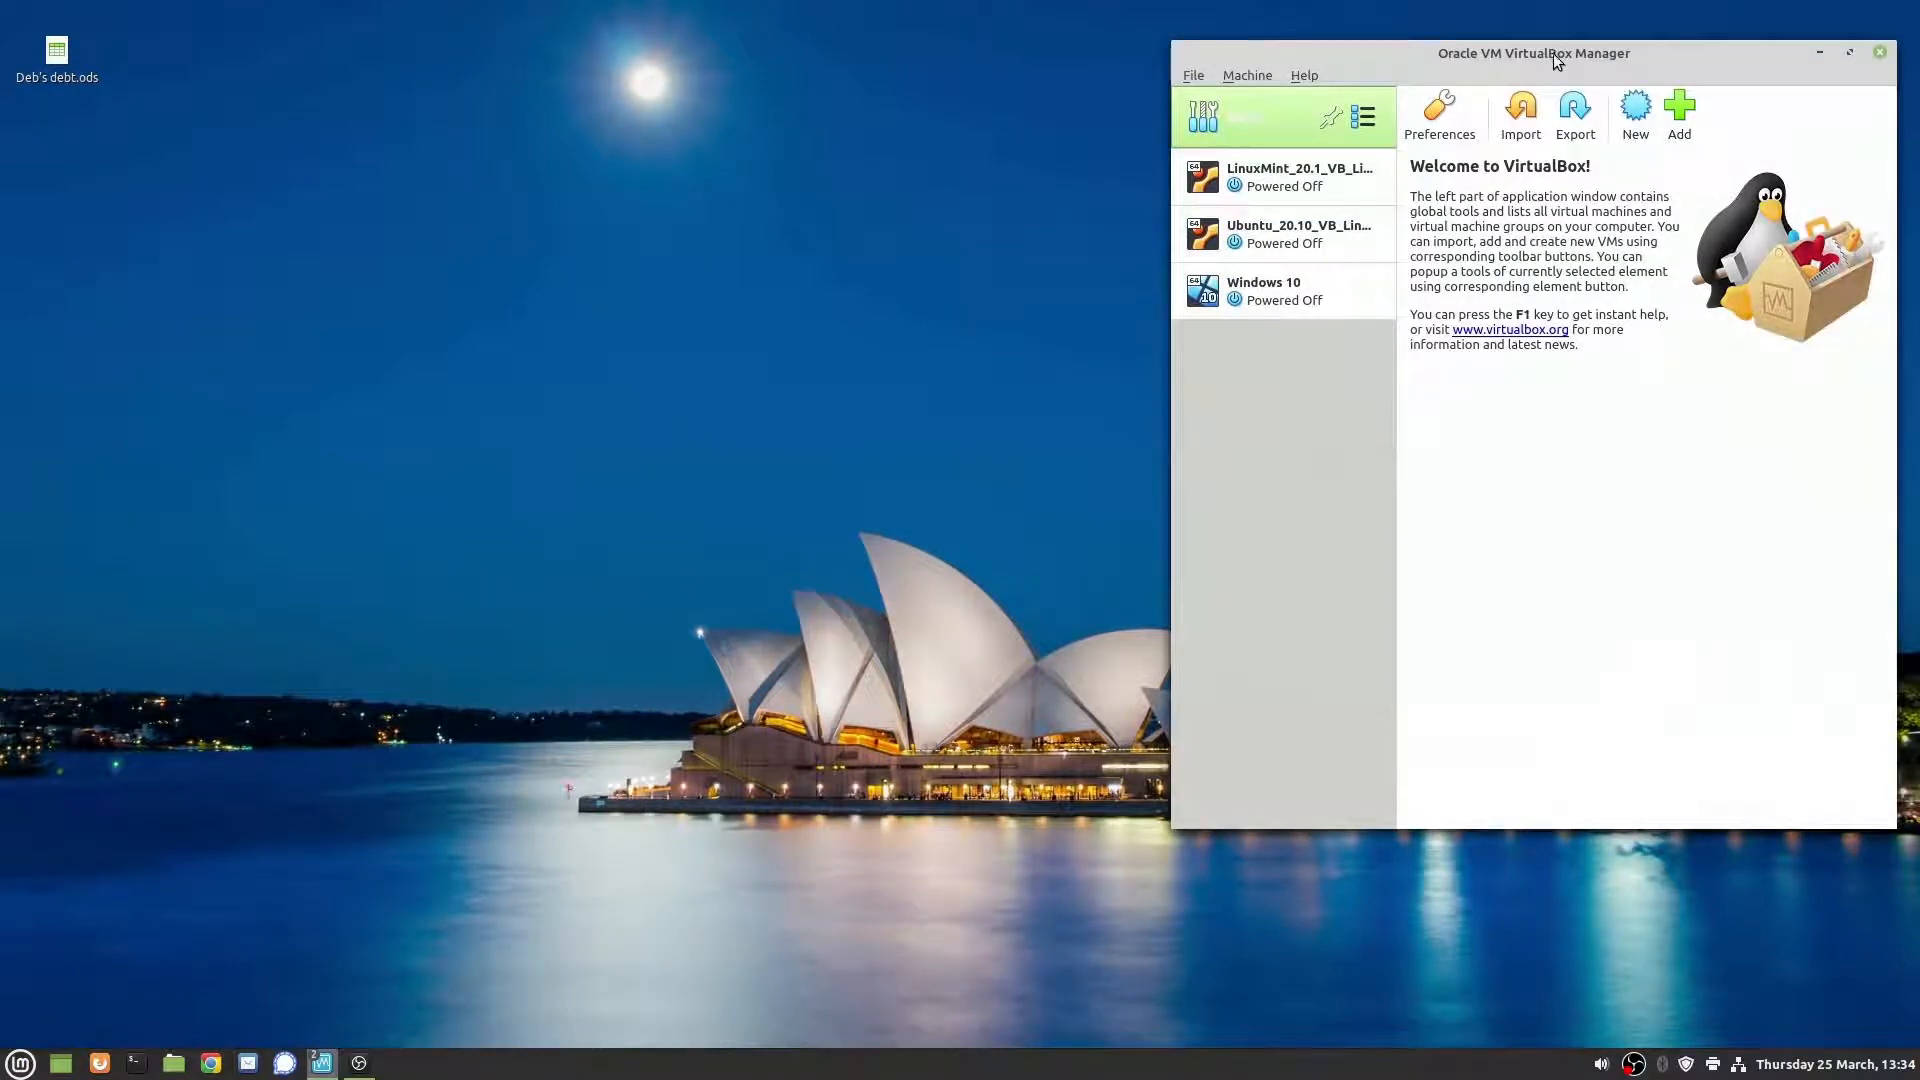
drag(1553, 60, 1093, 184)
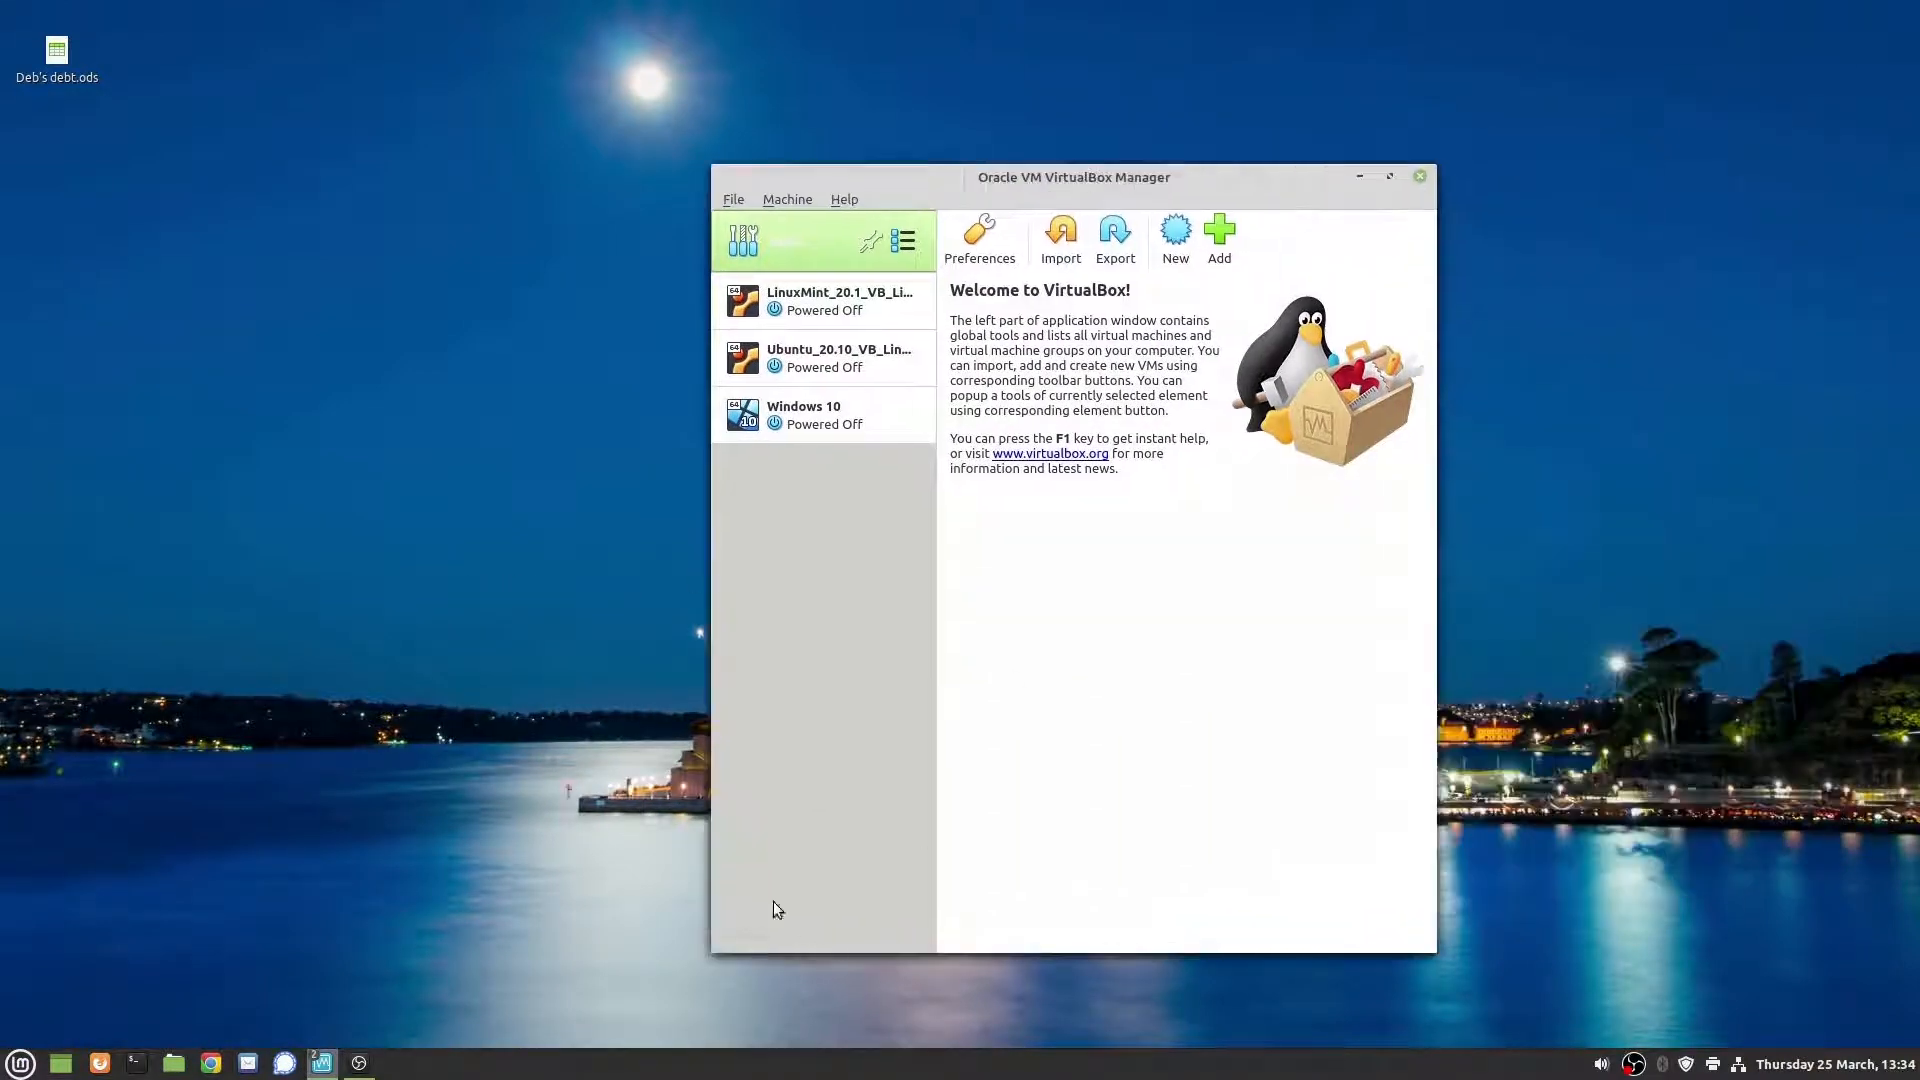
Step: Start a new virtual machine named Raspberry Pi Desktop OS with type Linux and version Debian (32-bit)
click(1177, 232)
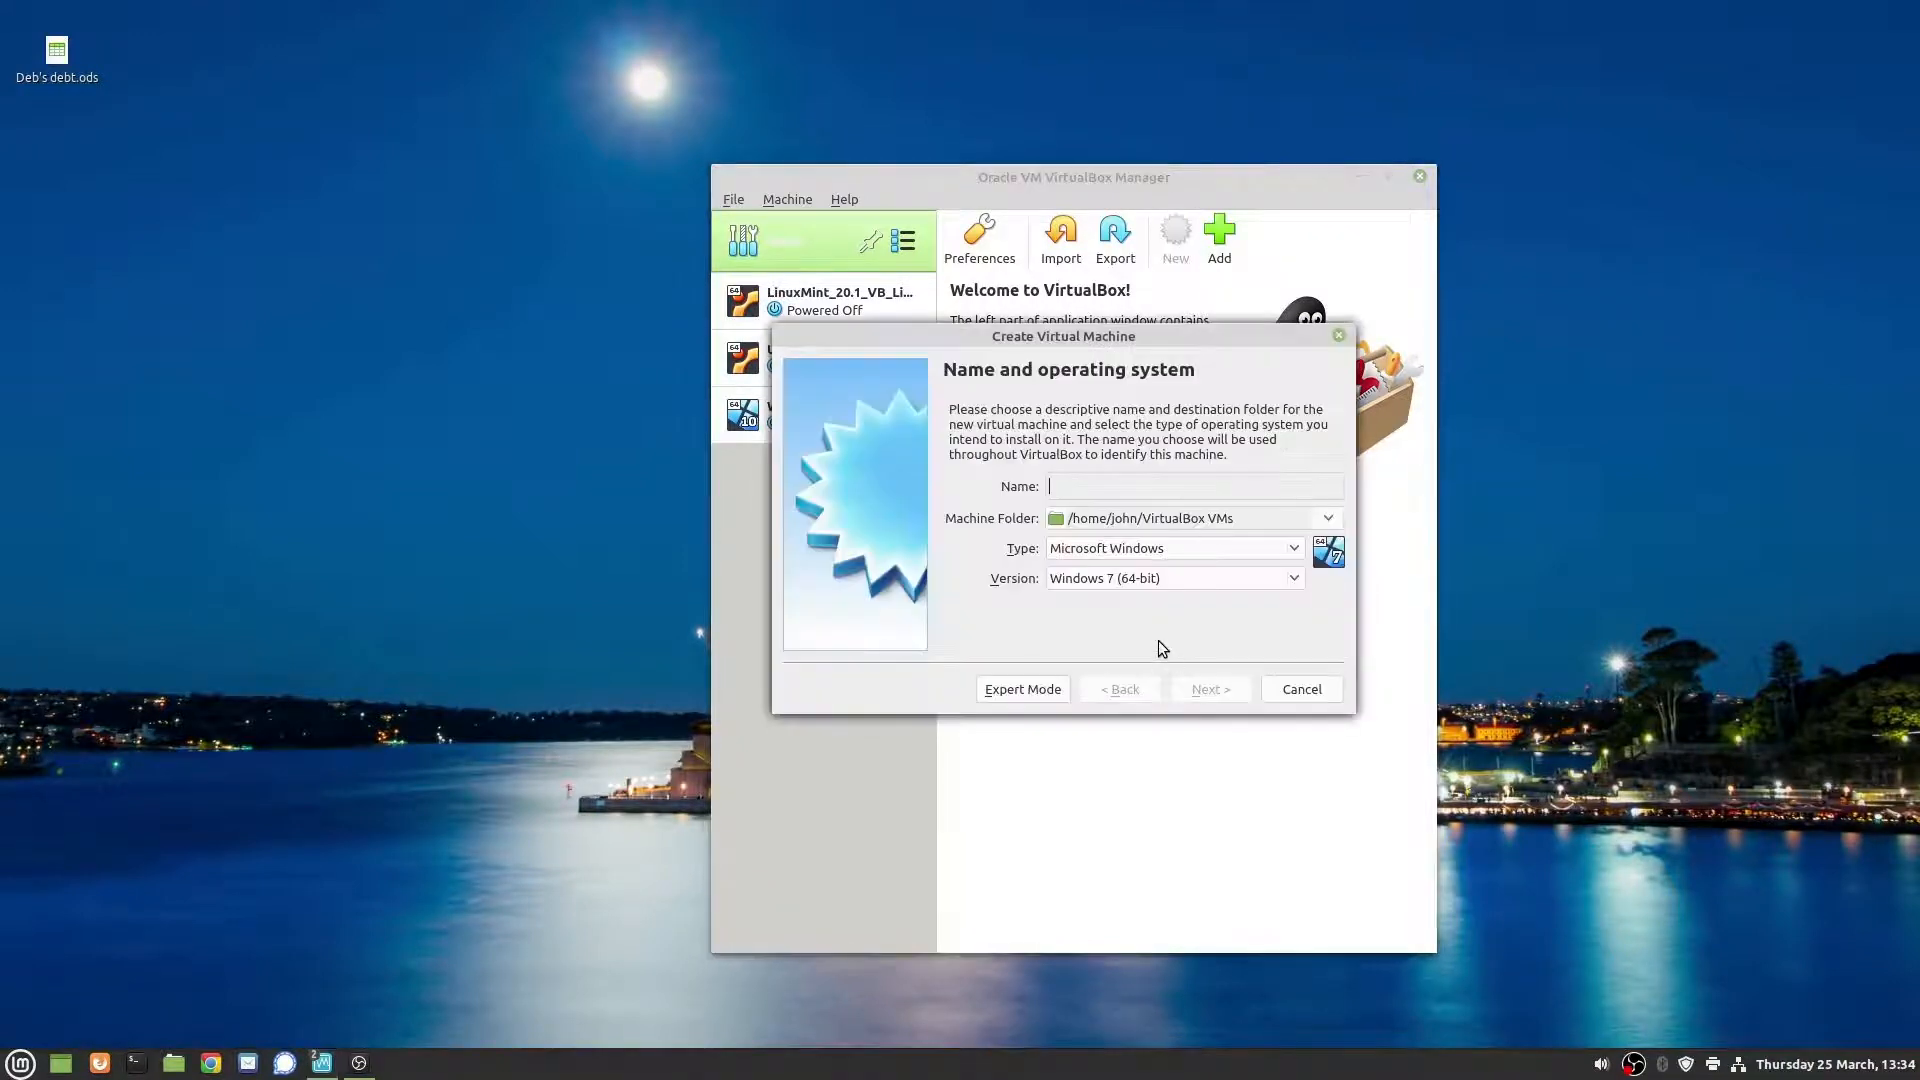
text(Raspberry Pi Desktop OS)
click(1292, 553)
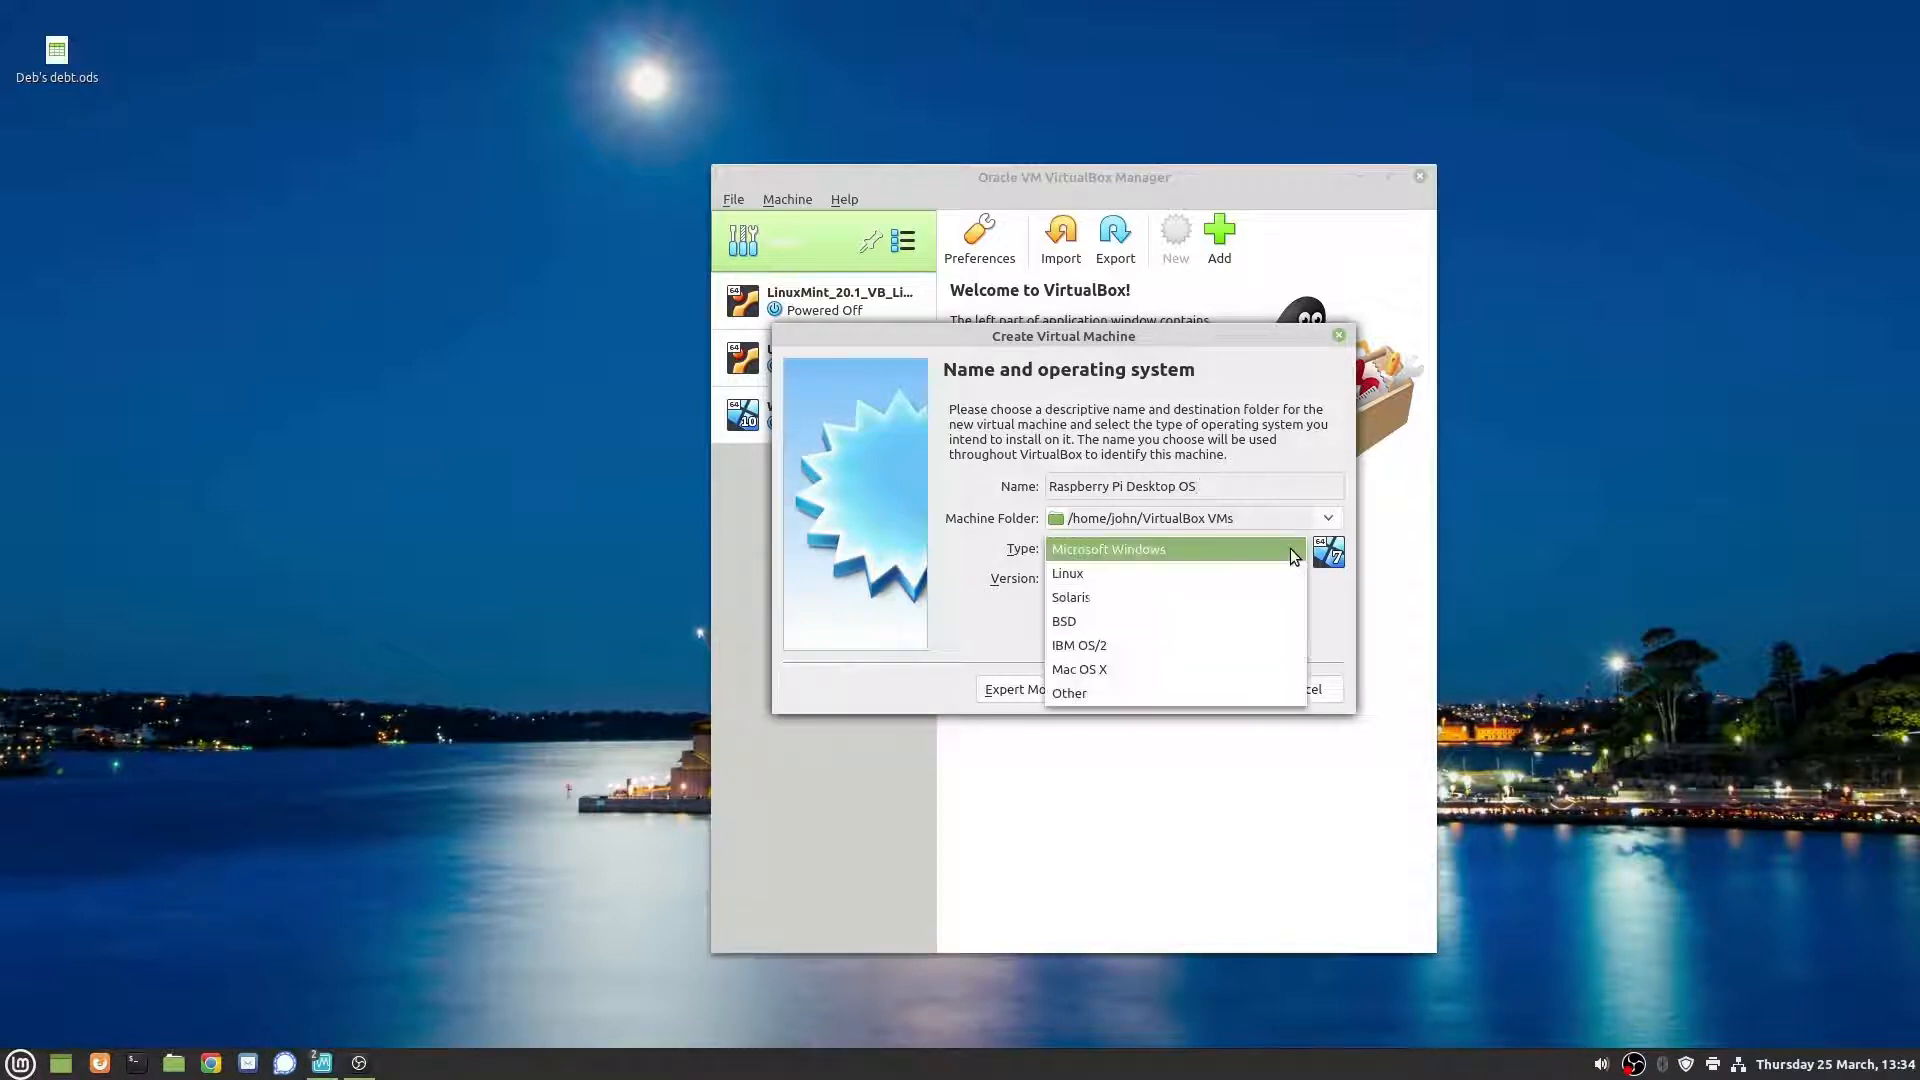
click(1190, 570)
click(1294, 582)
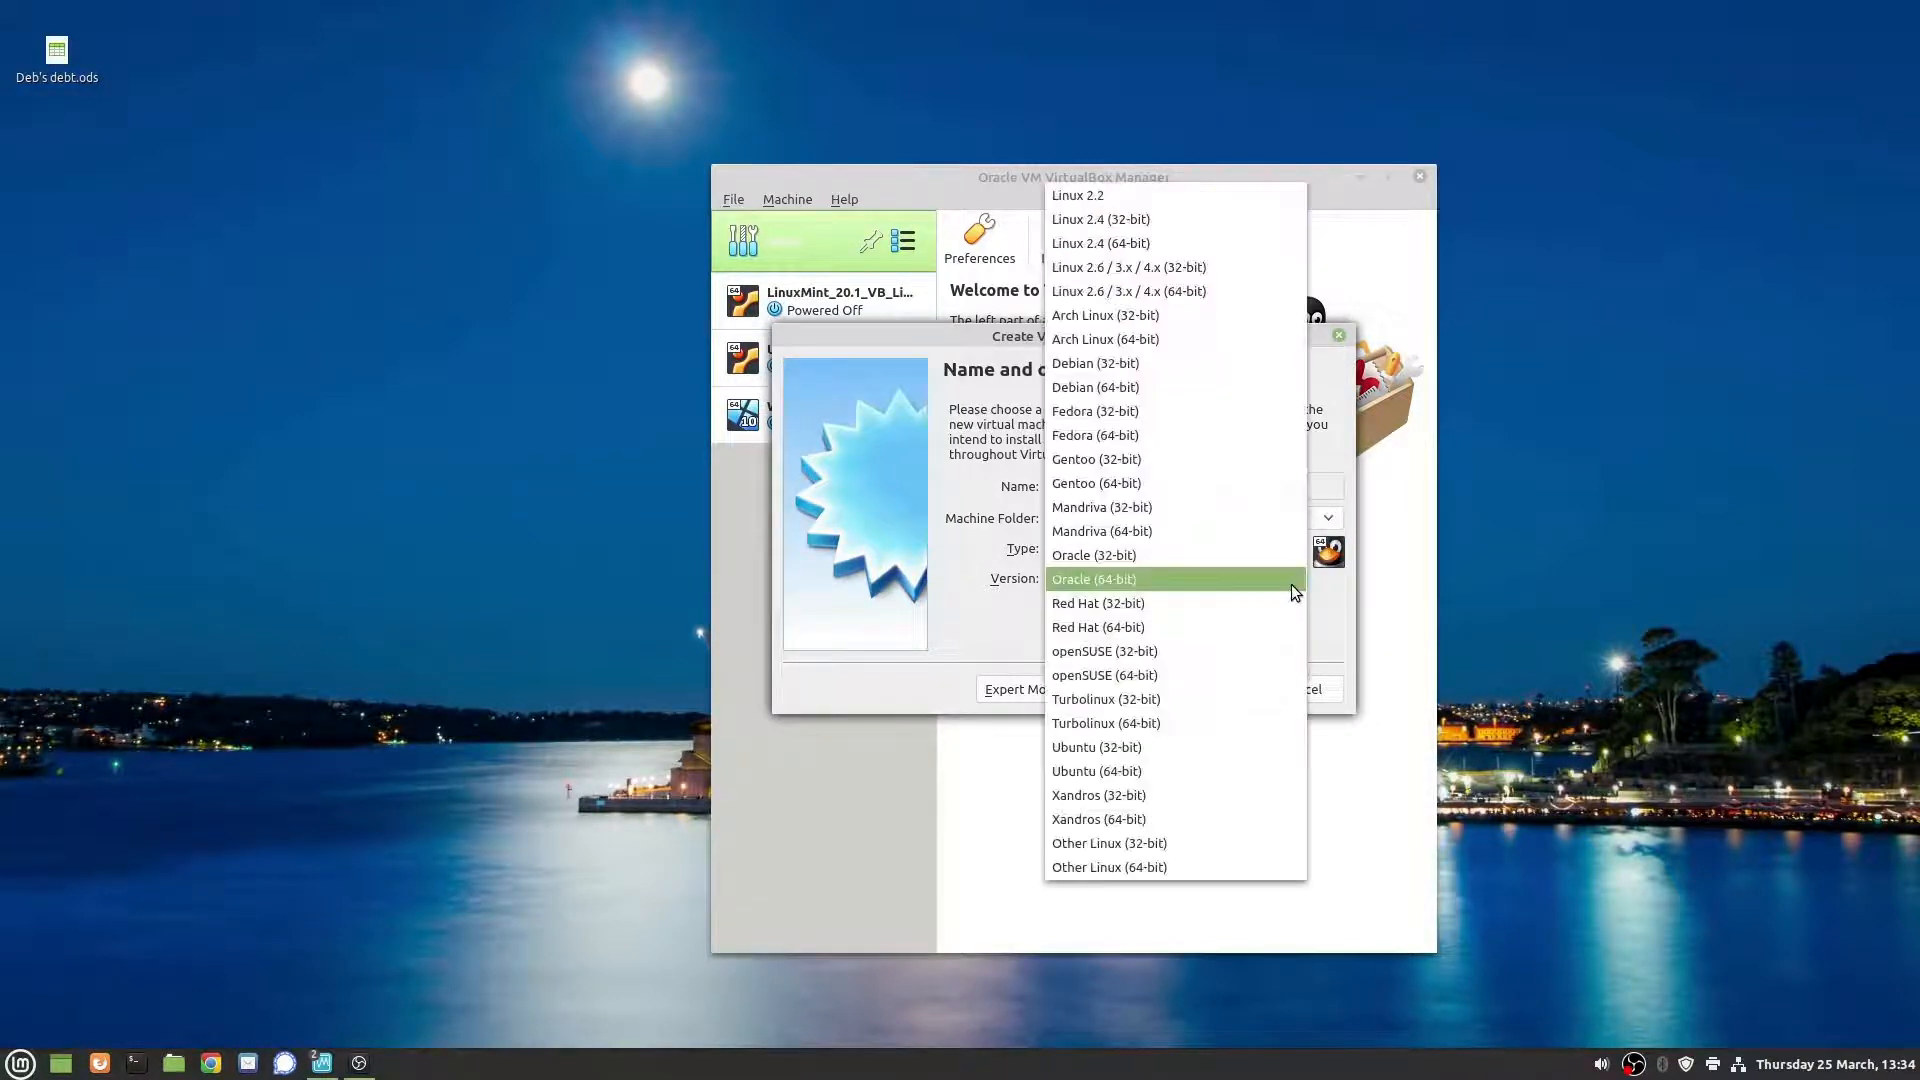
click(1192, 366)
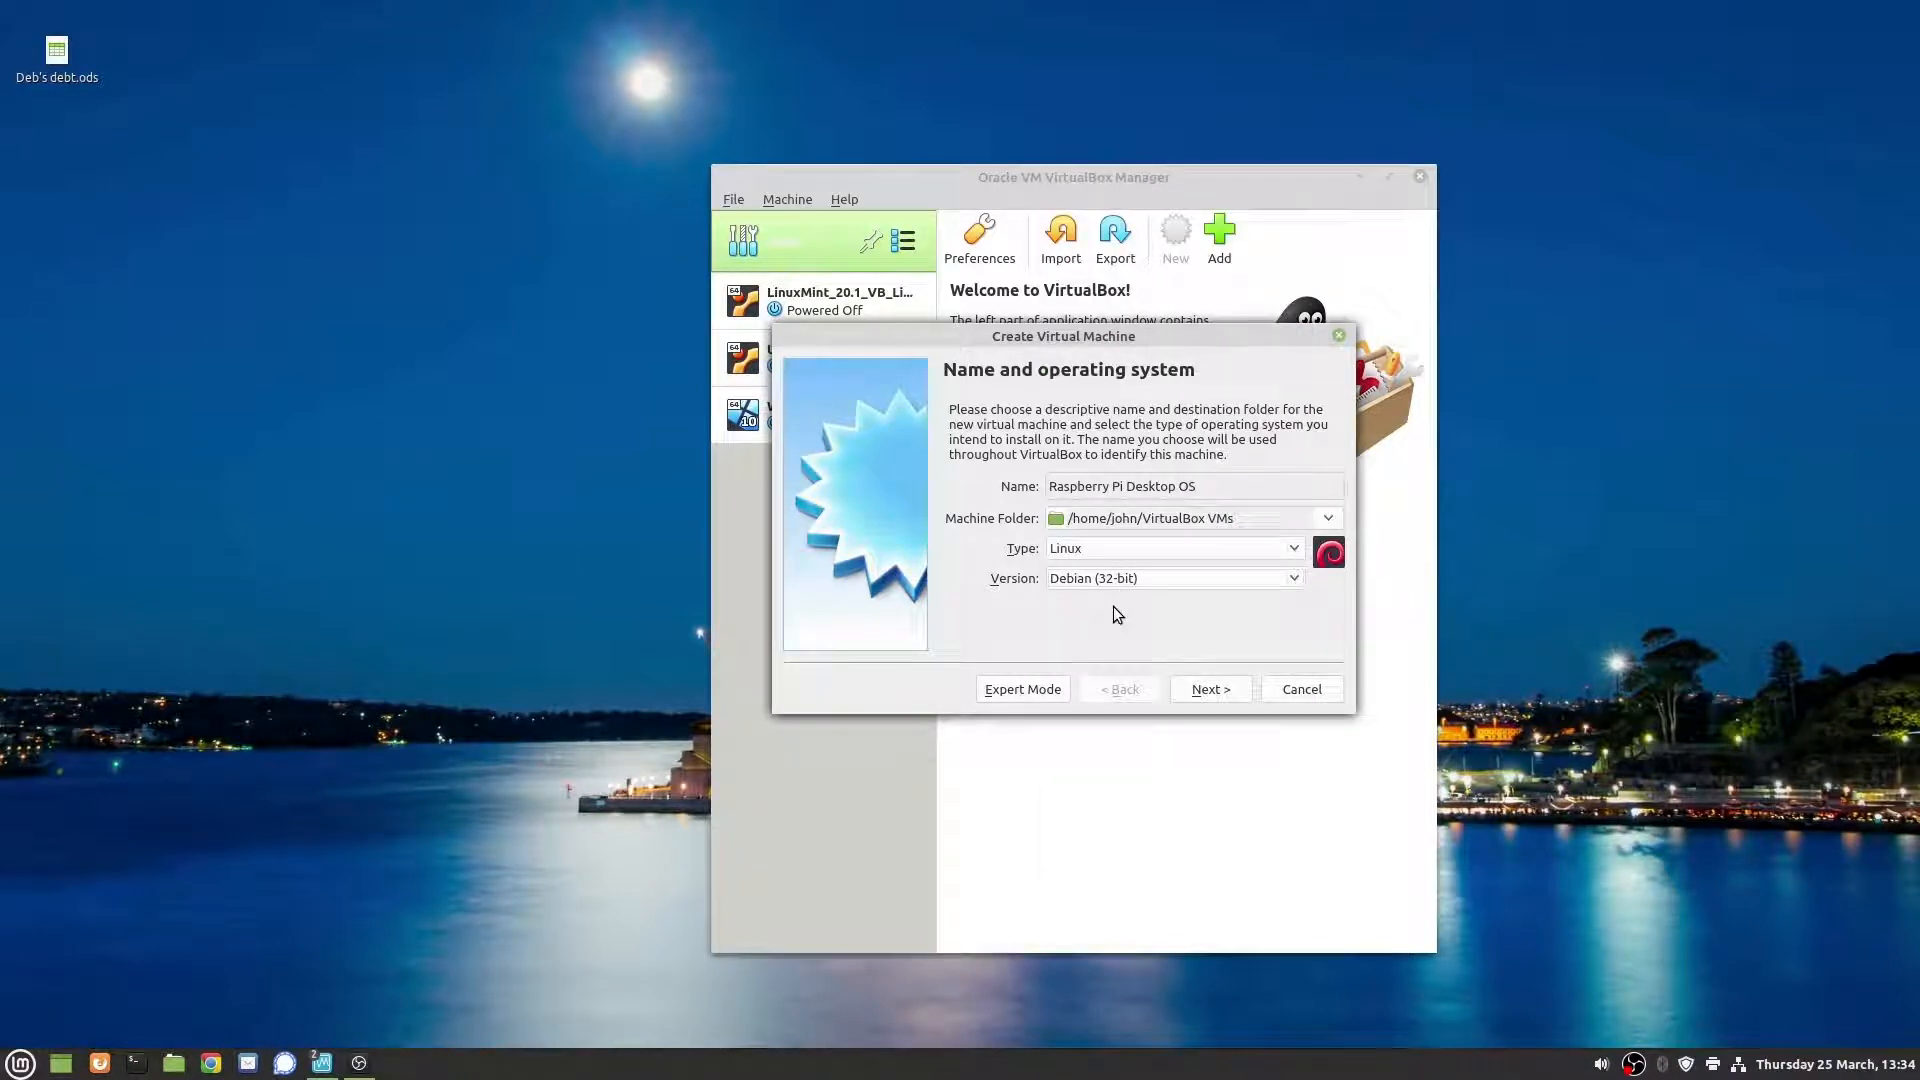
click(1205, 685)
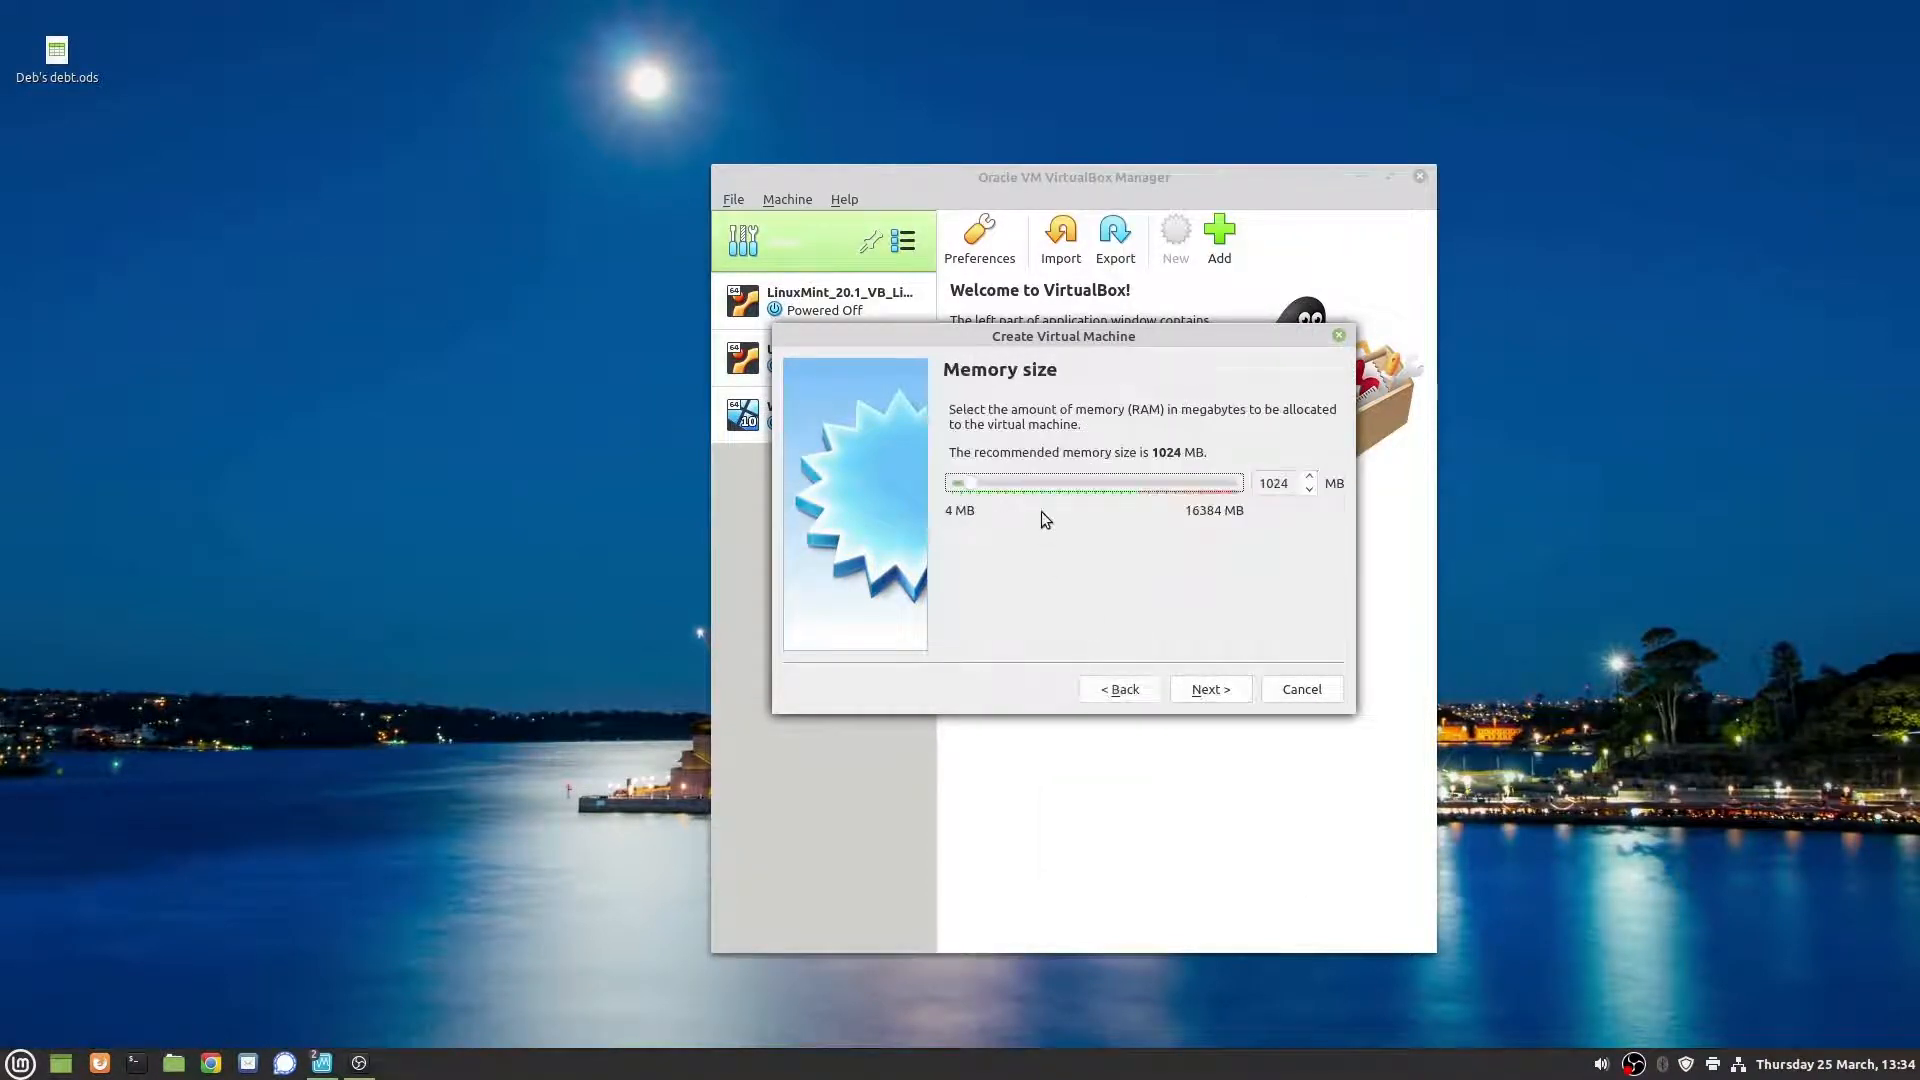
Step: Allocate 8192 MB of memory to the new virtual machine
click(1131, 481)
click(1129, 482)
click(1130, 482)
click(1130, 482)
click(1129, 482)
click(1130, 482)
click(1125, 484)
click(1125, 484)
click(1125, 484)
click(1124, 484)
click(1212, 690)
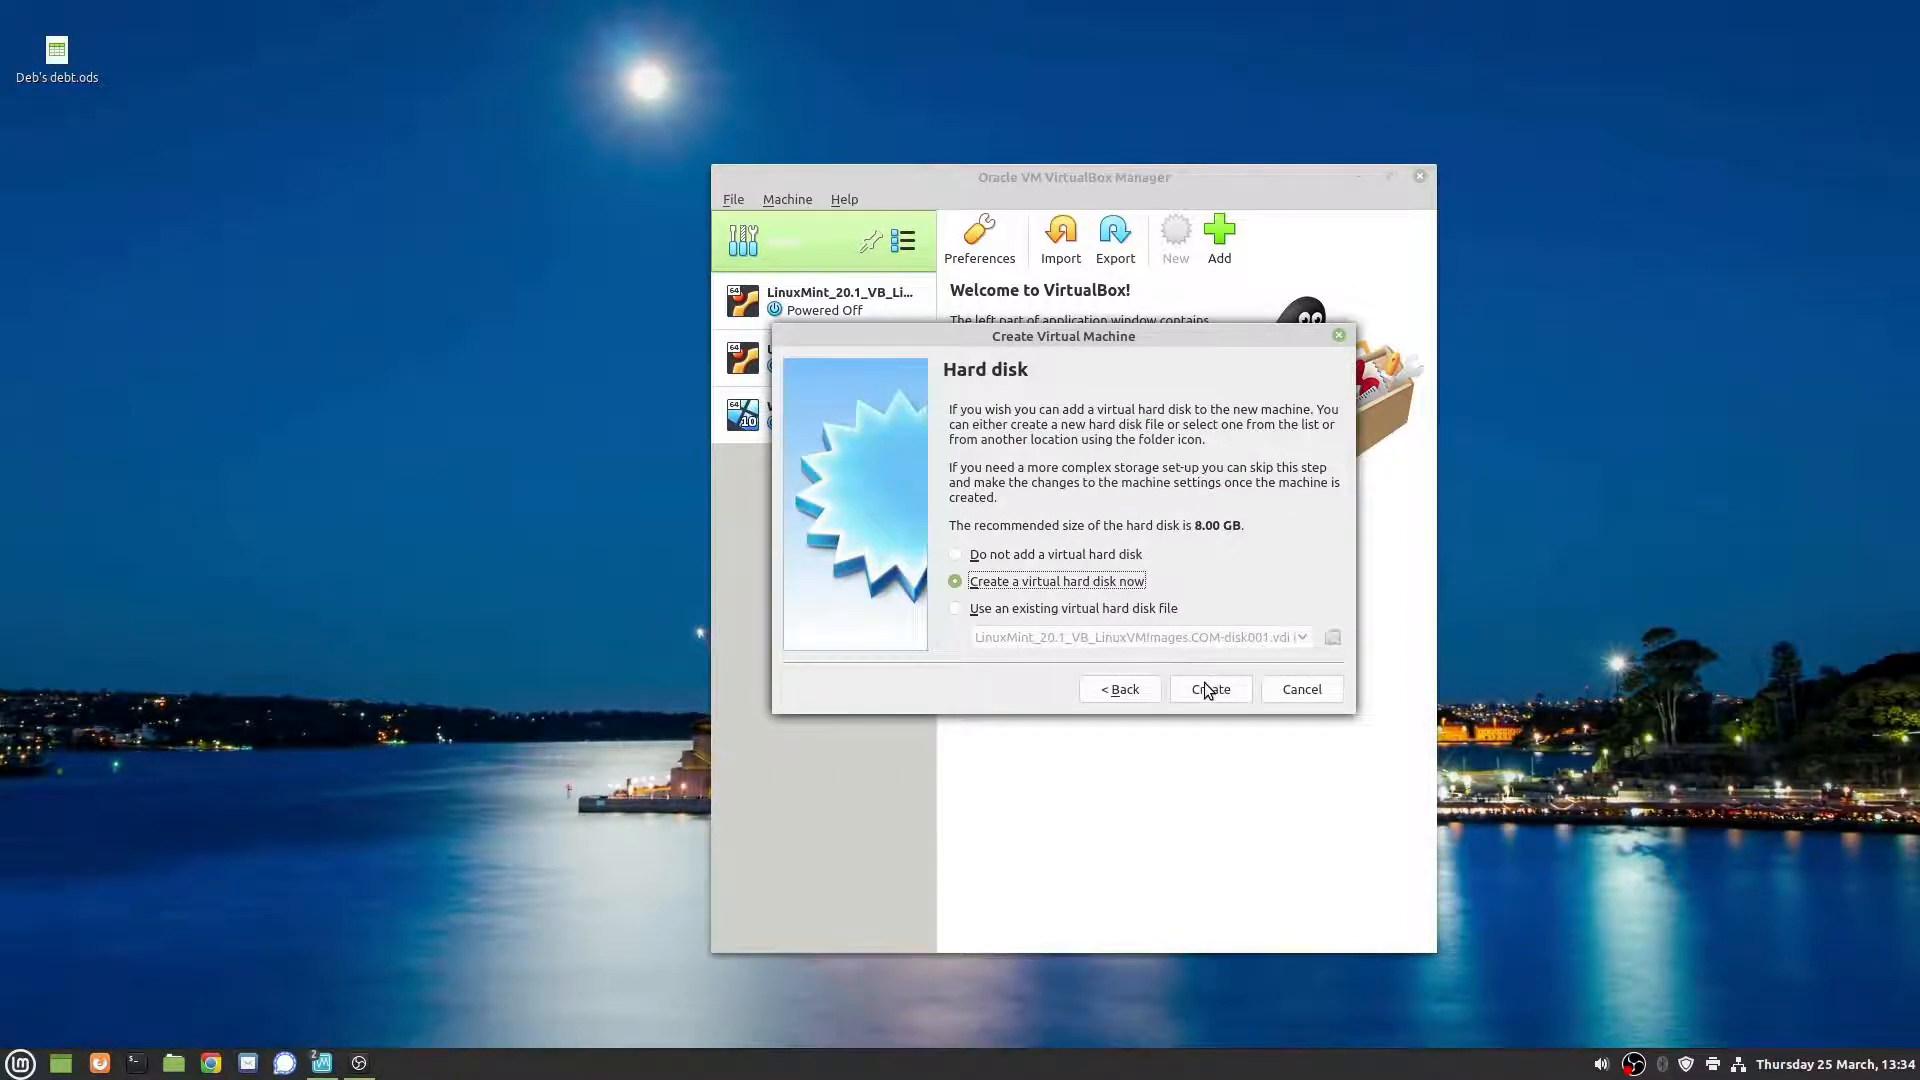
Step: Create a dynamically allocated VDI virtual hard disk of 64 GB for the machine
click(1207, 690)
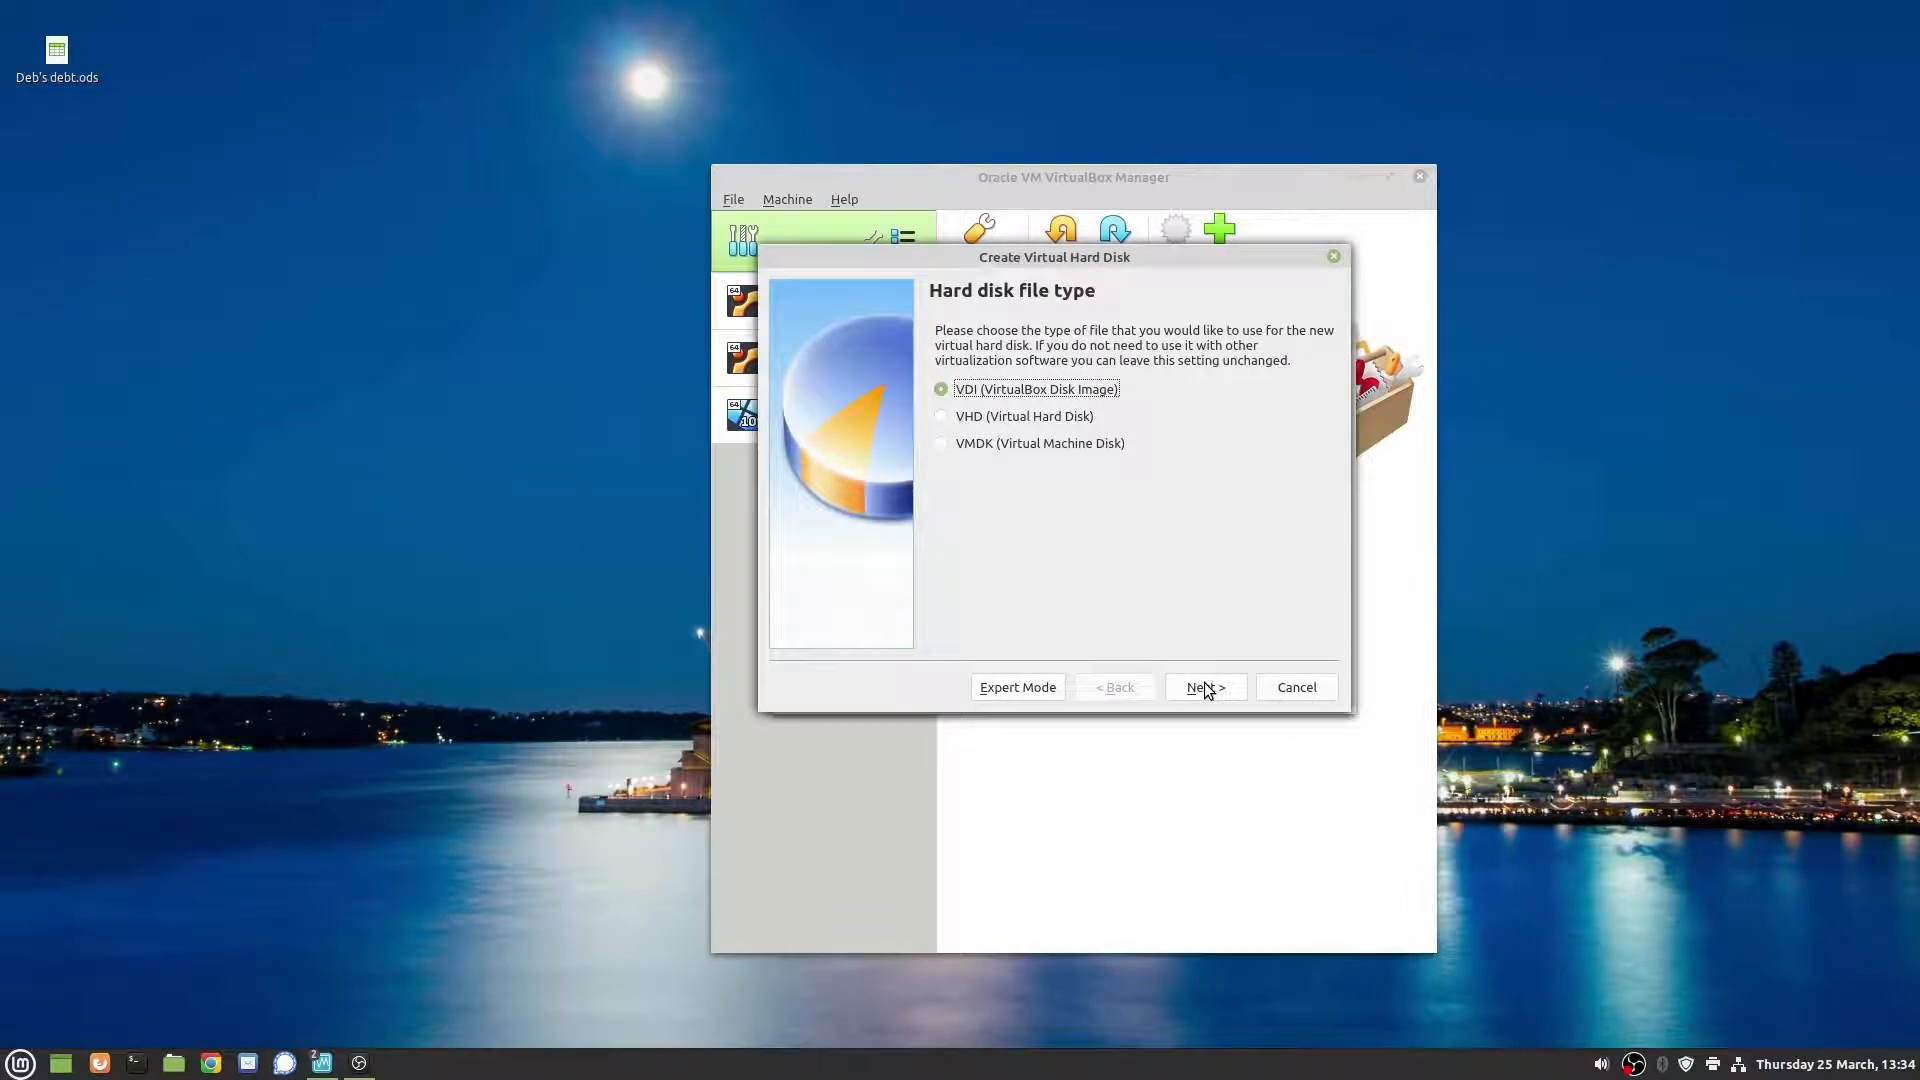
click(1207, 690)
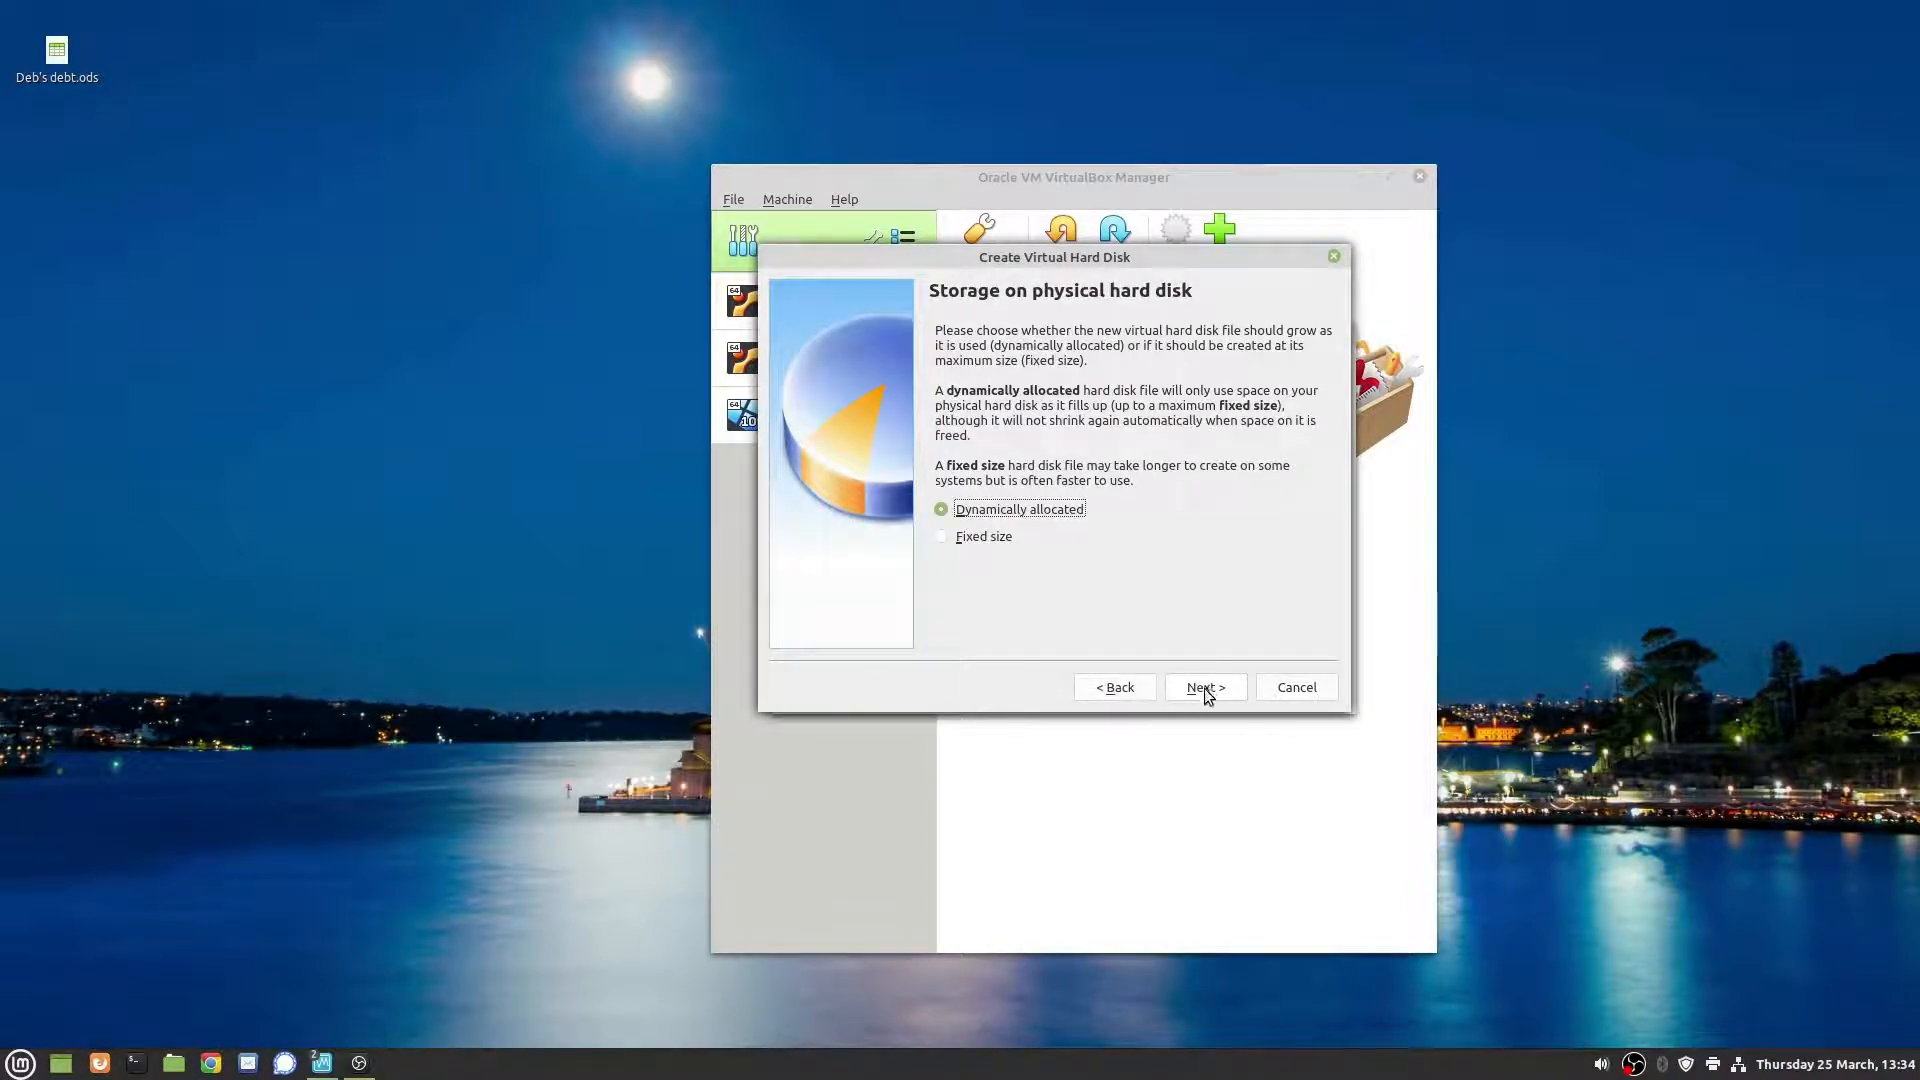
click(1206, 688)
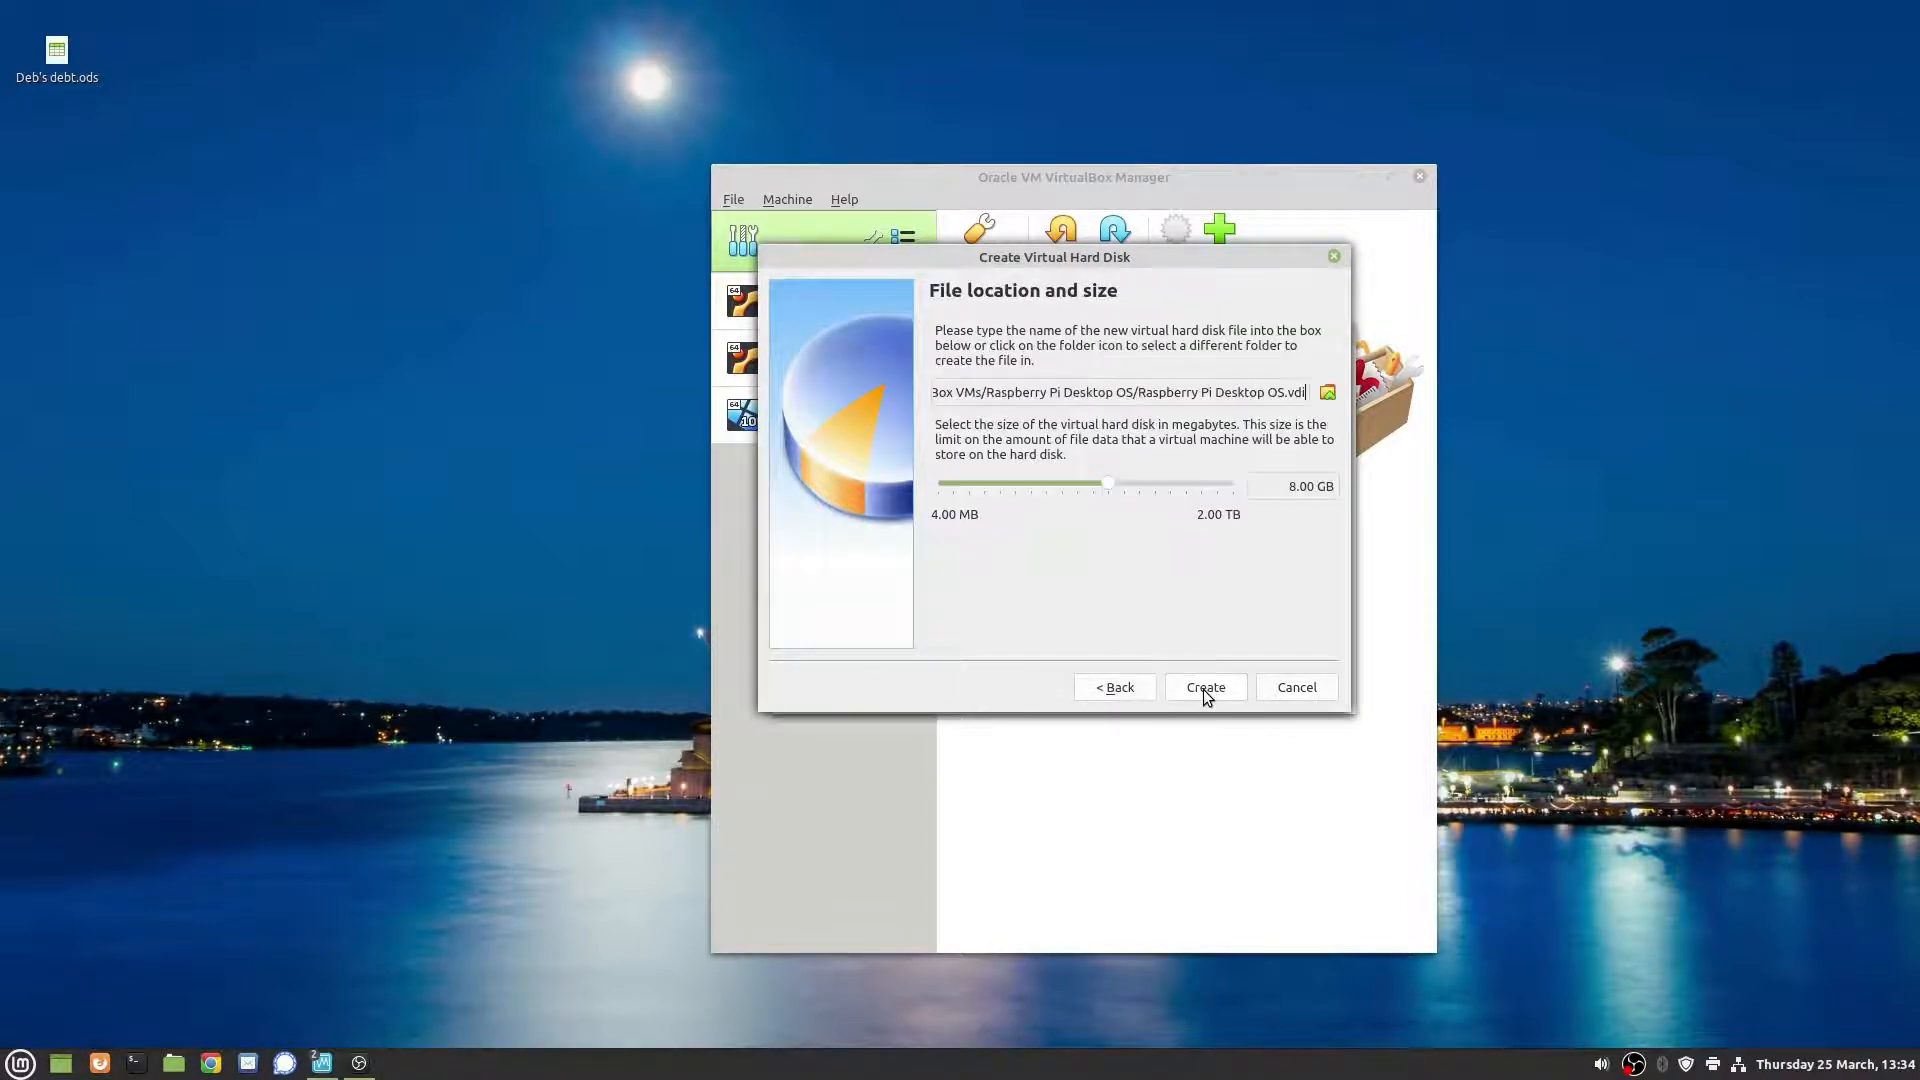
click(1150, 486)
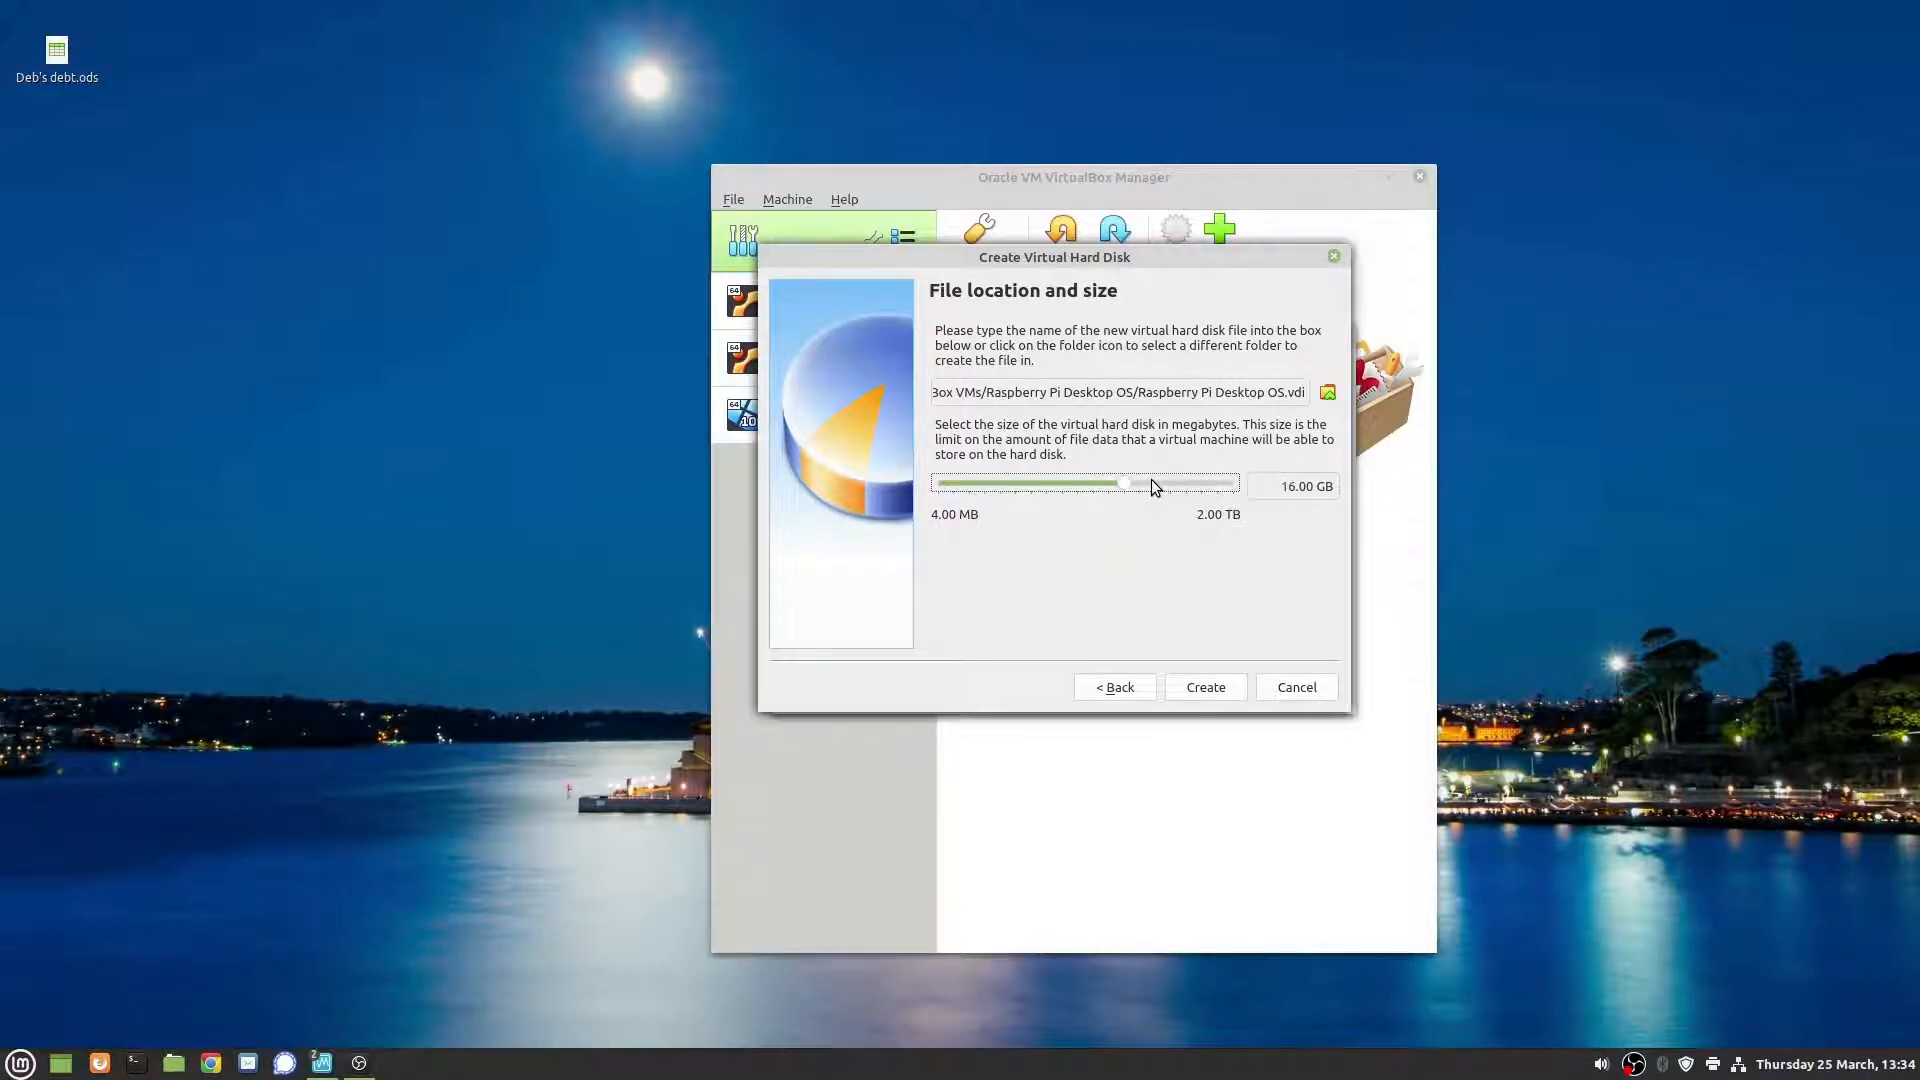
click(1150, 486)
click(1152, 485)
click(1202, 688)
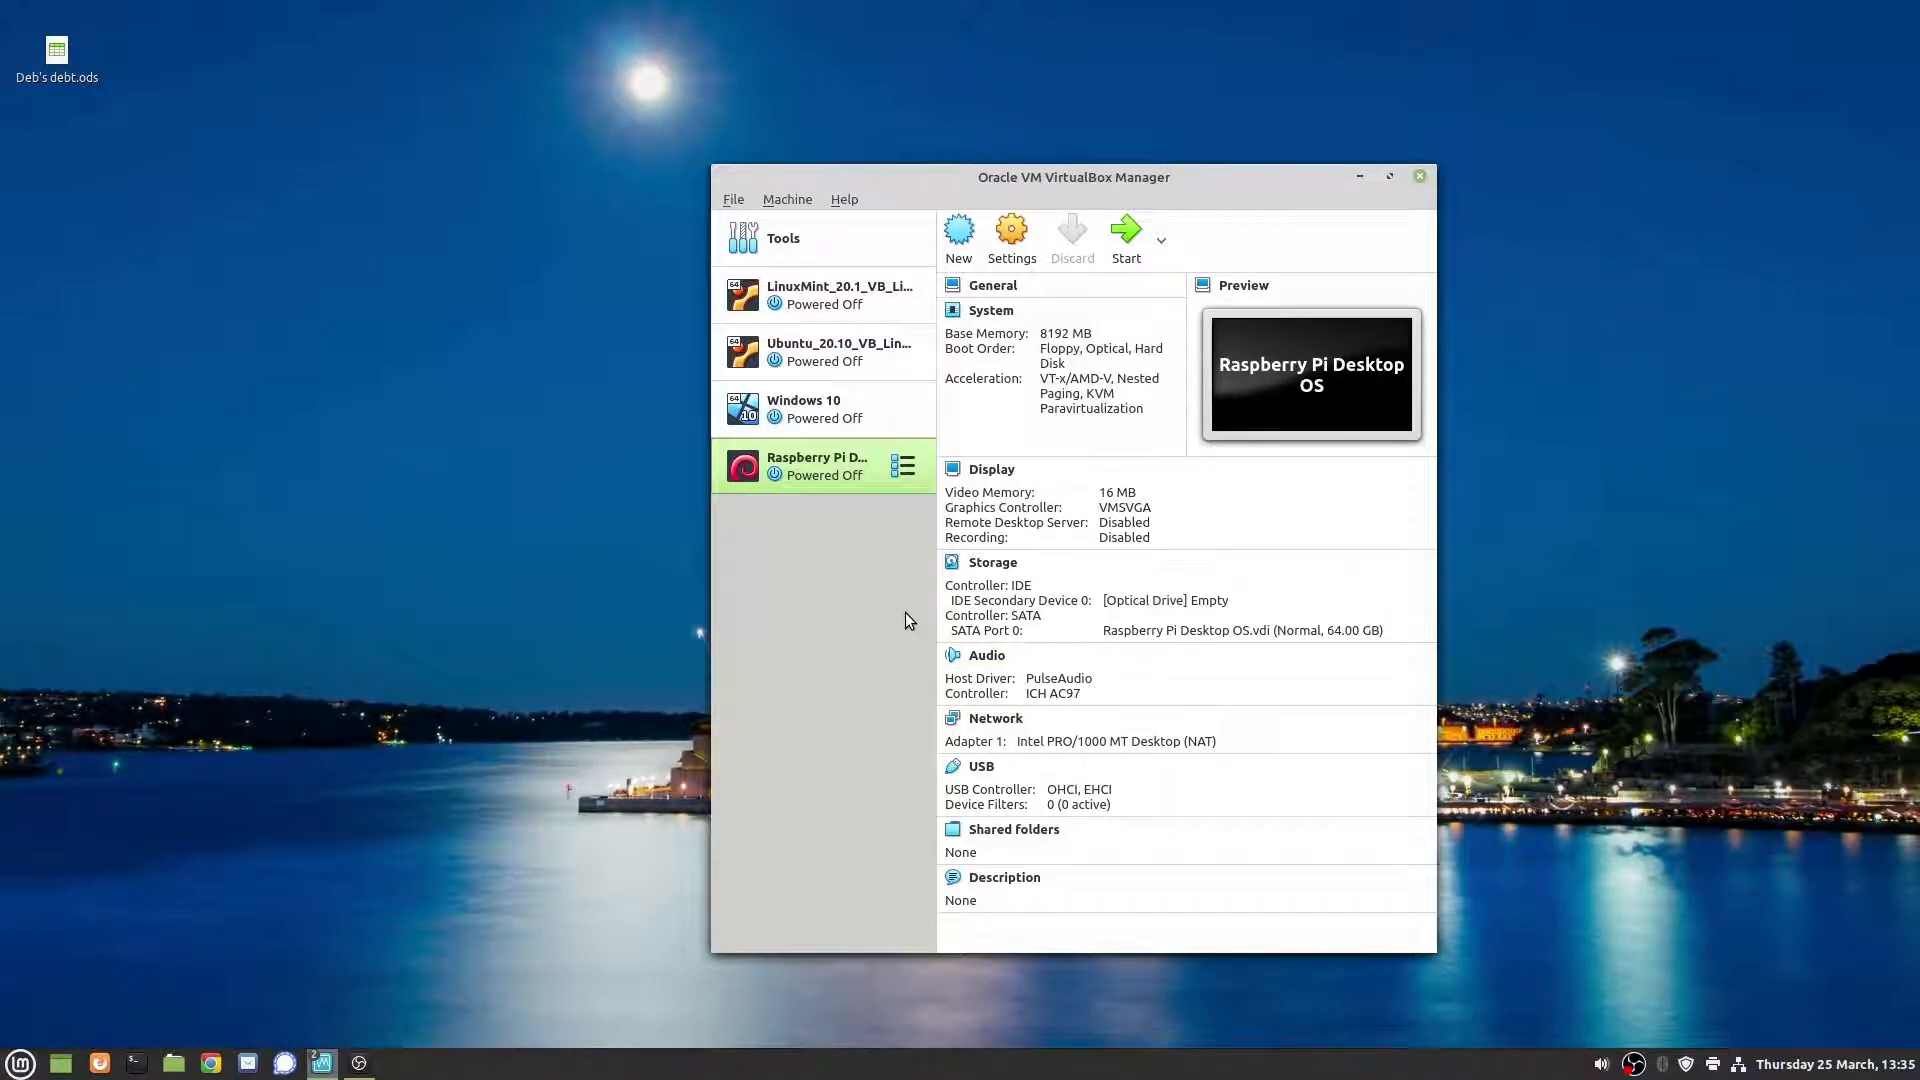
Step: Attach the image 2021-01-11-raspios-buster-i386.iso to the machine's empty IDE optical drive and save the storage settings
click(992, 563)
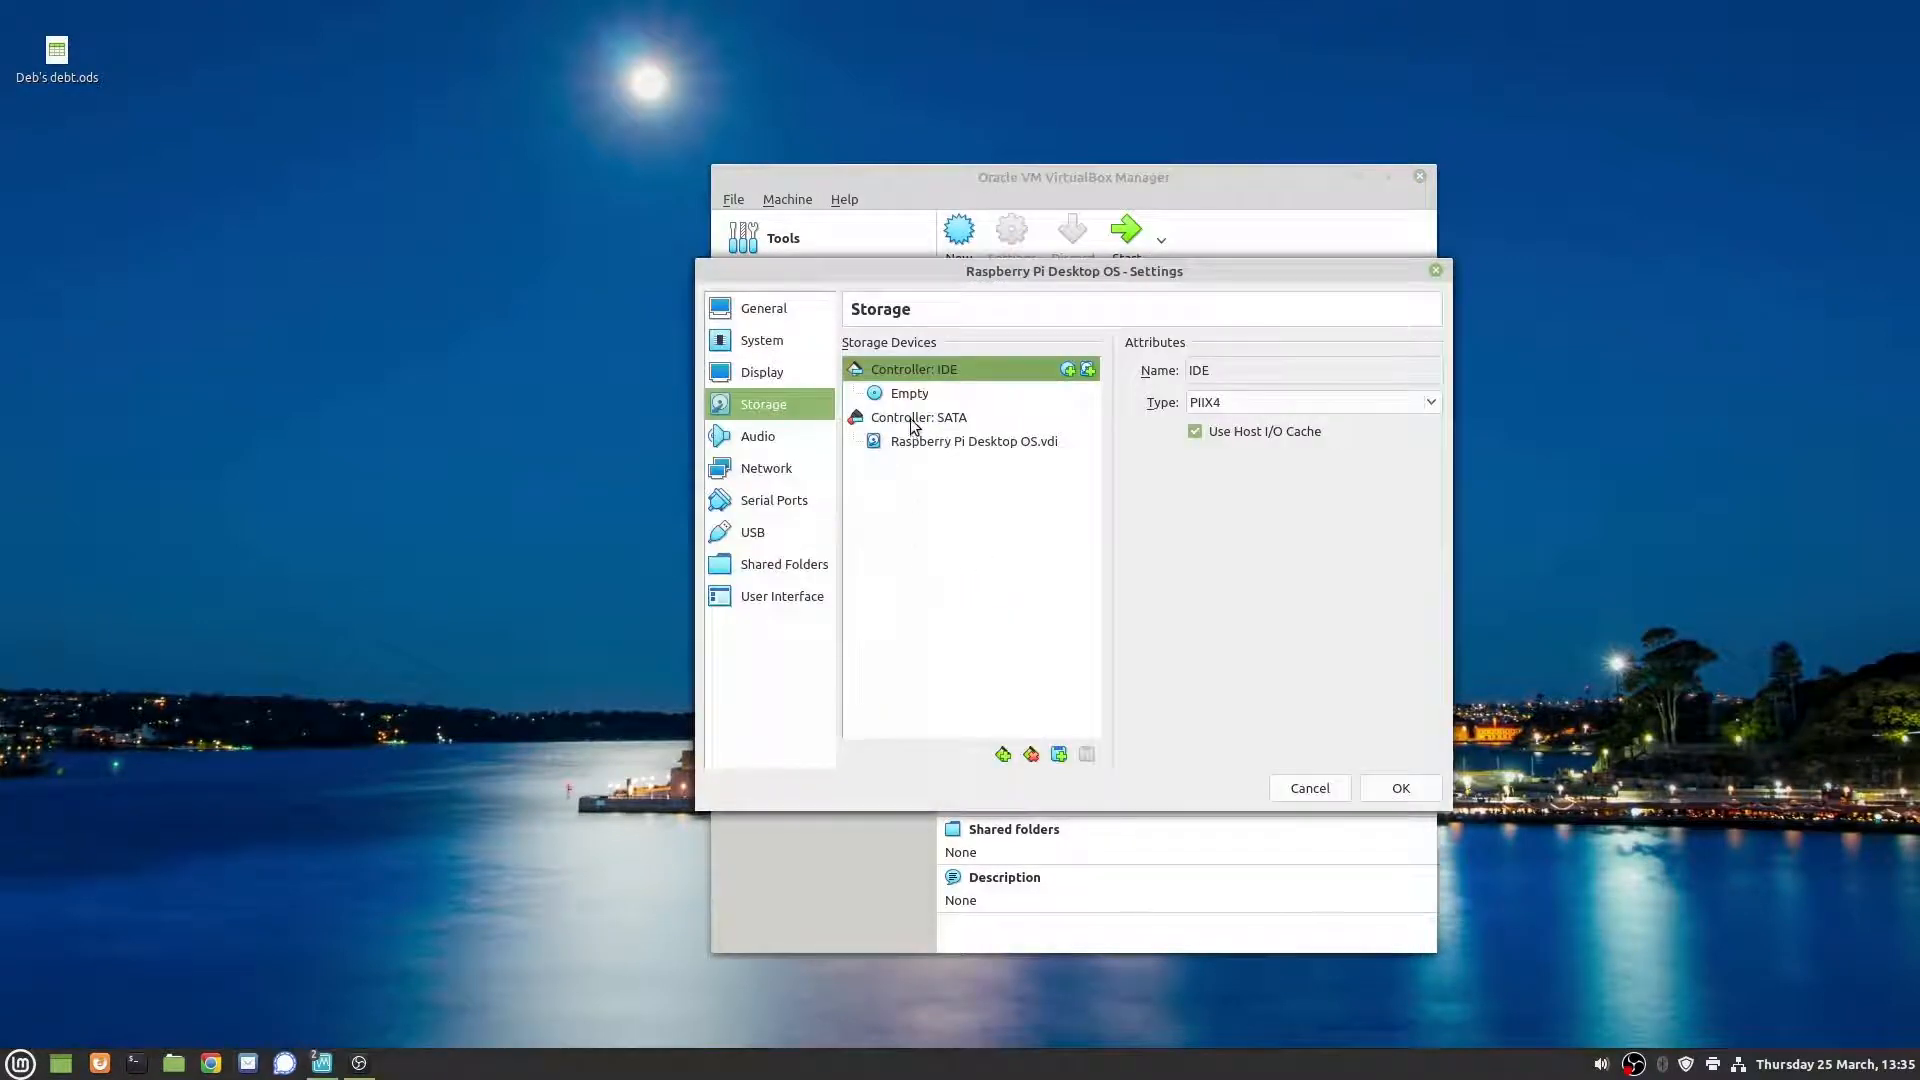
click(912, 394)
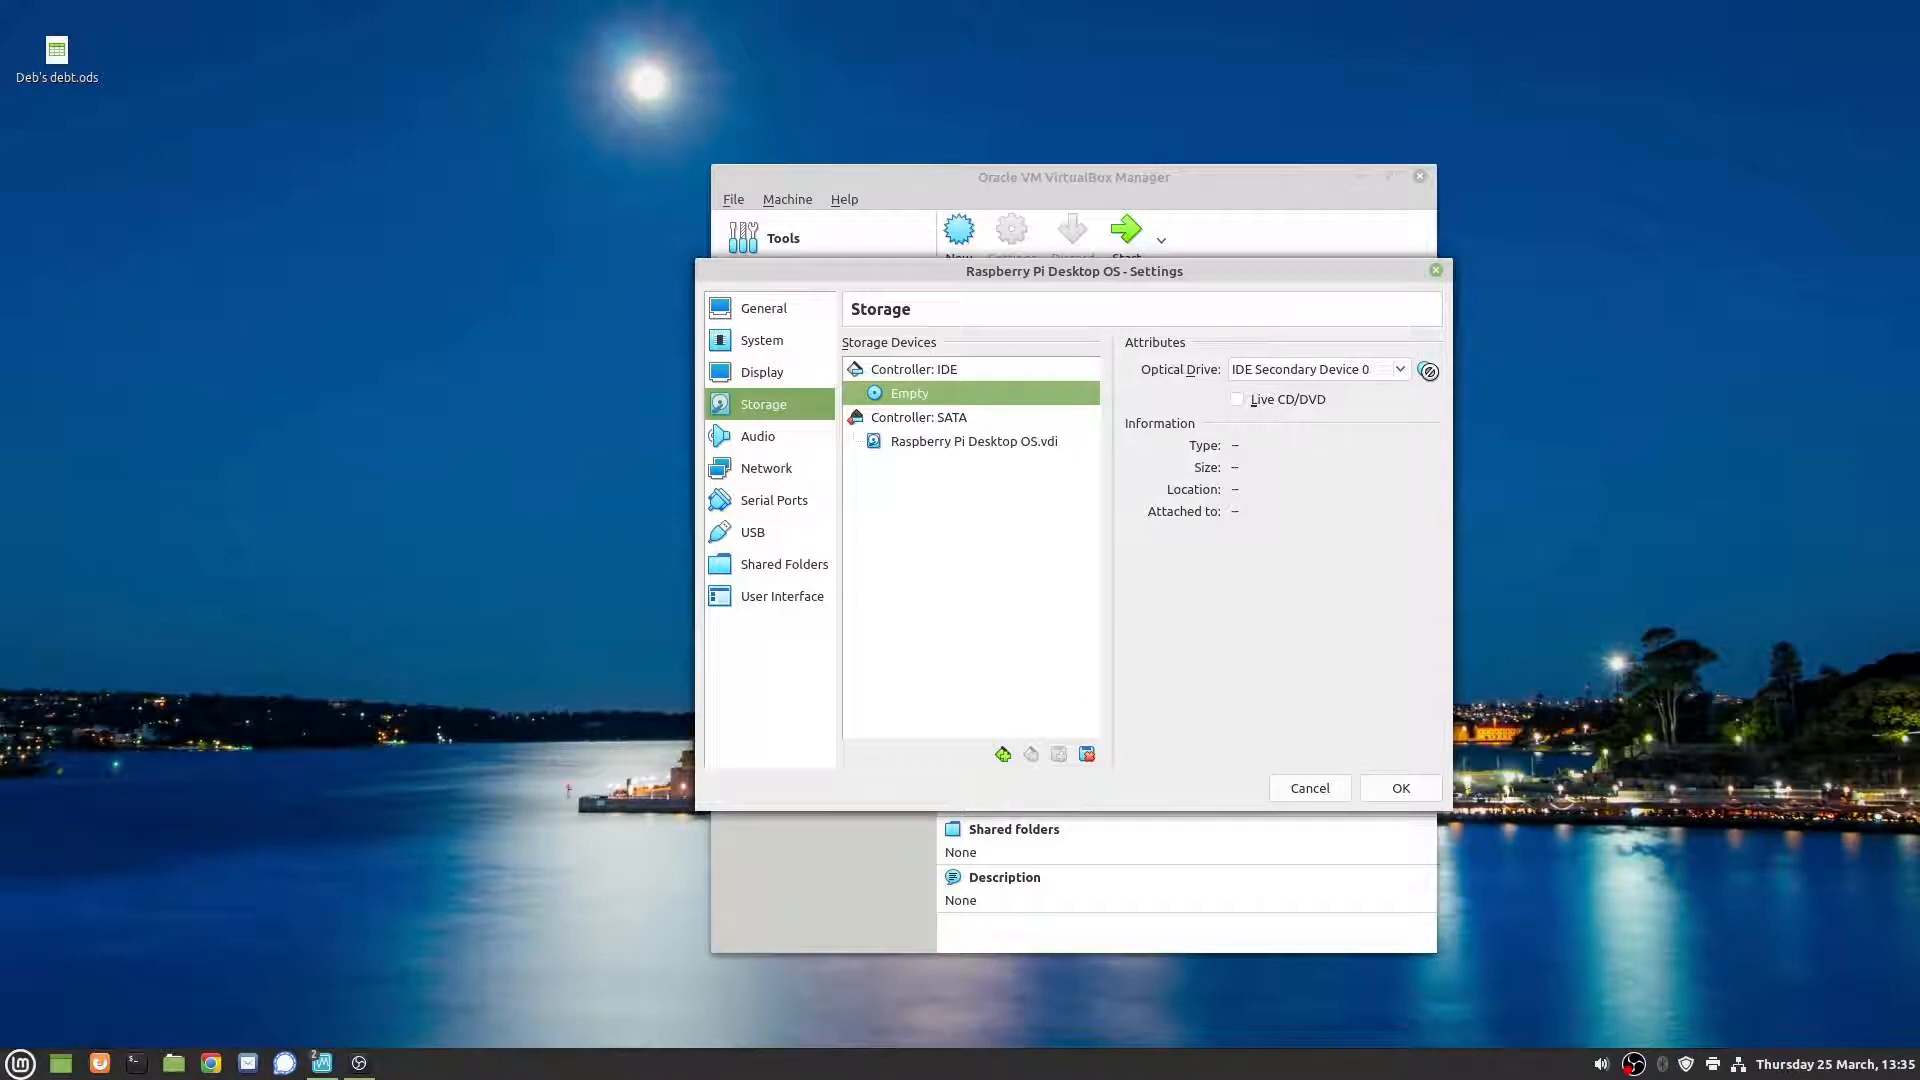
click(1426, 371)
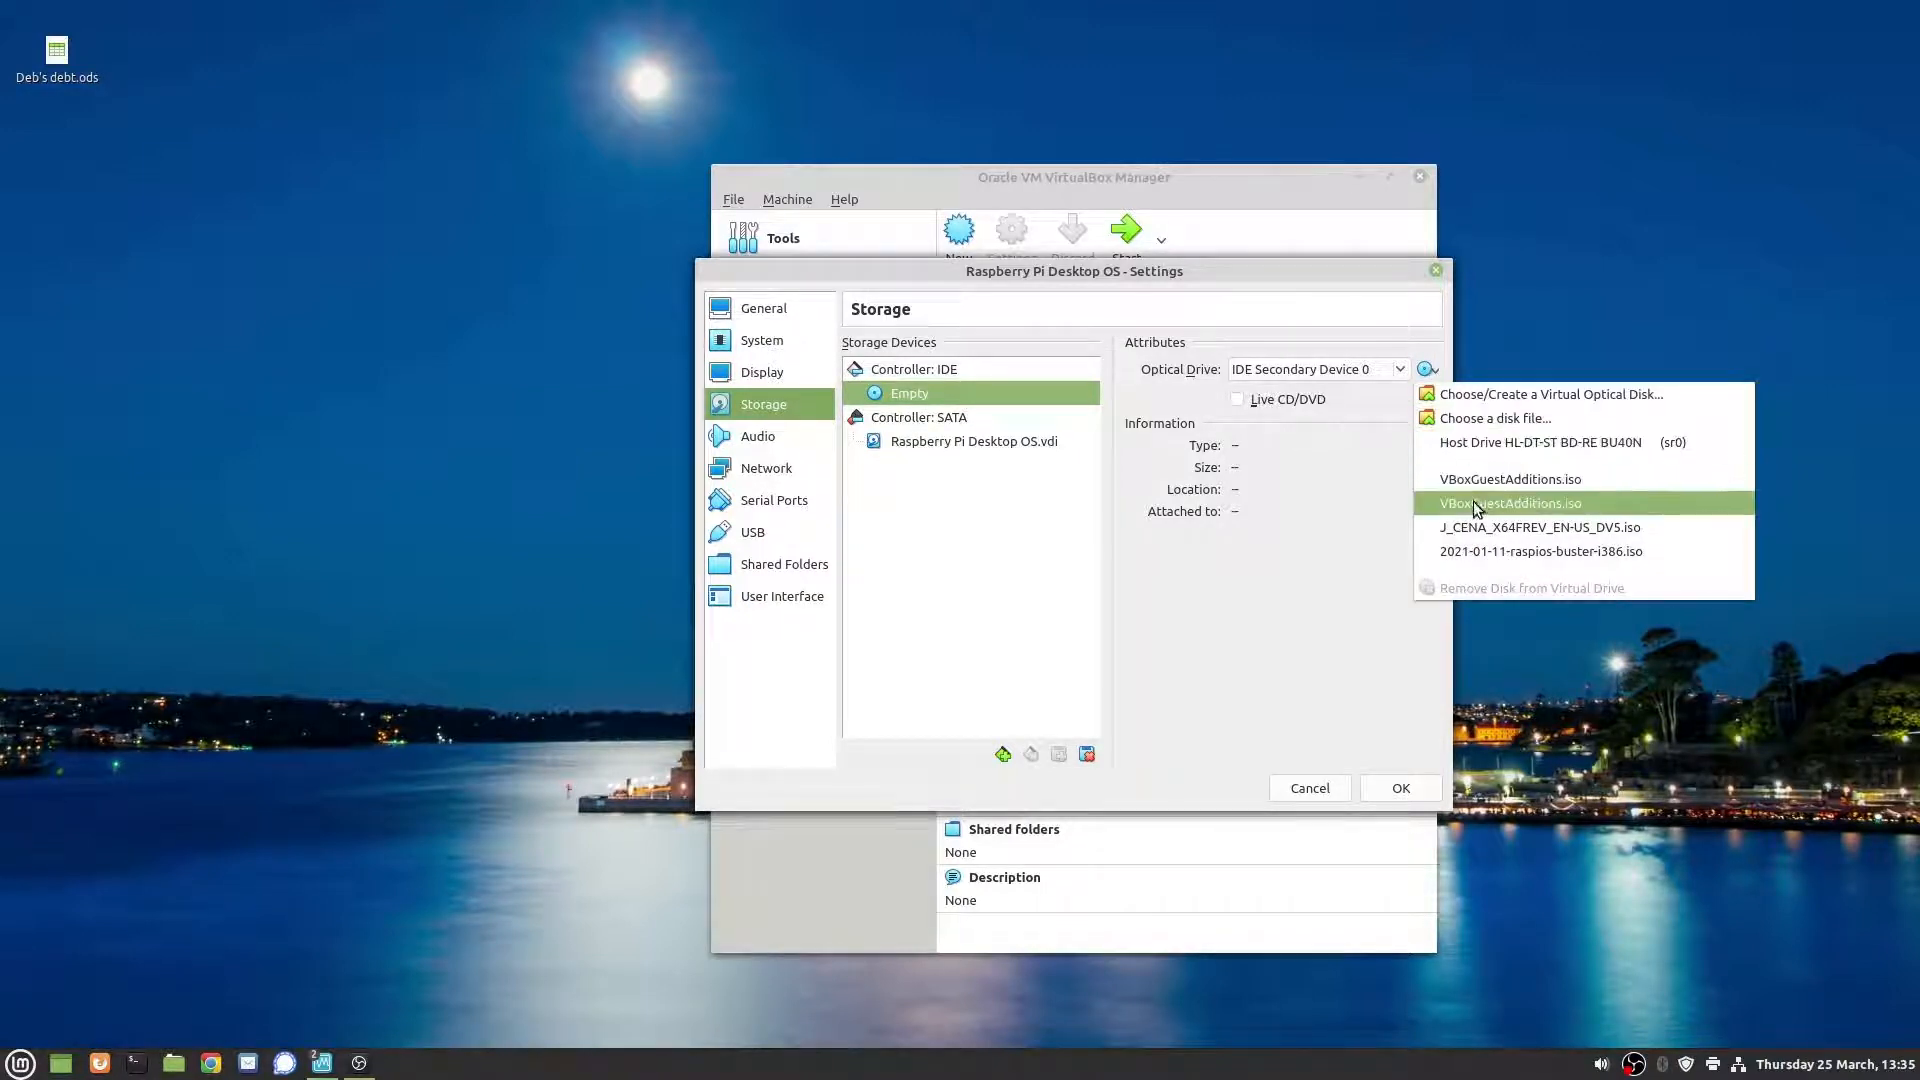
click(1483, 553)
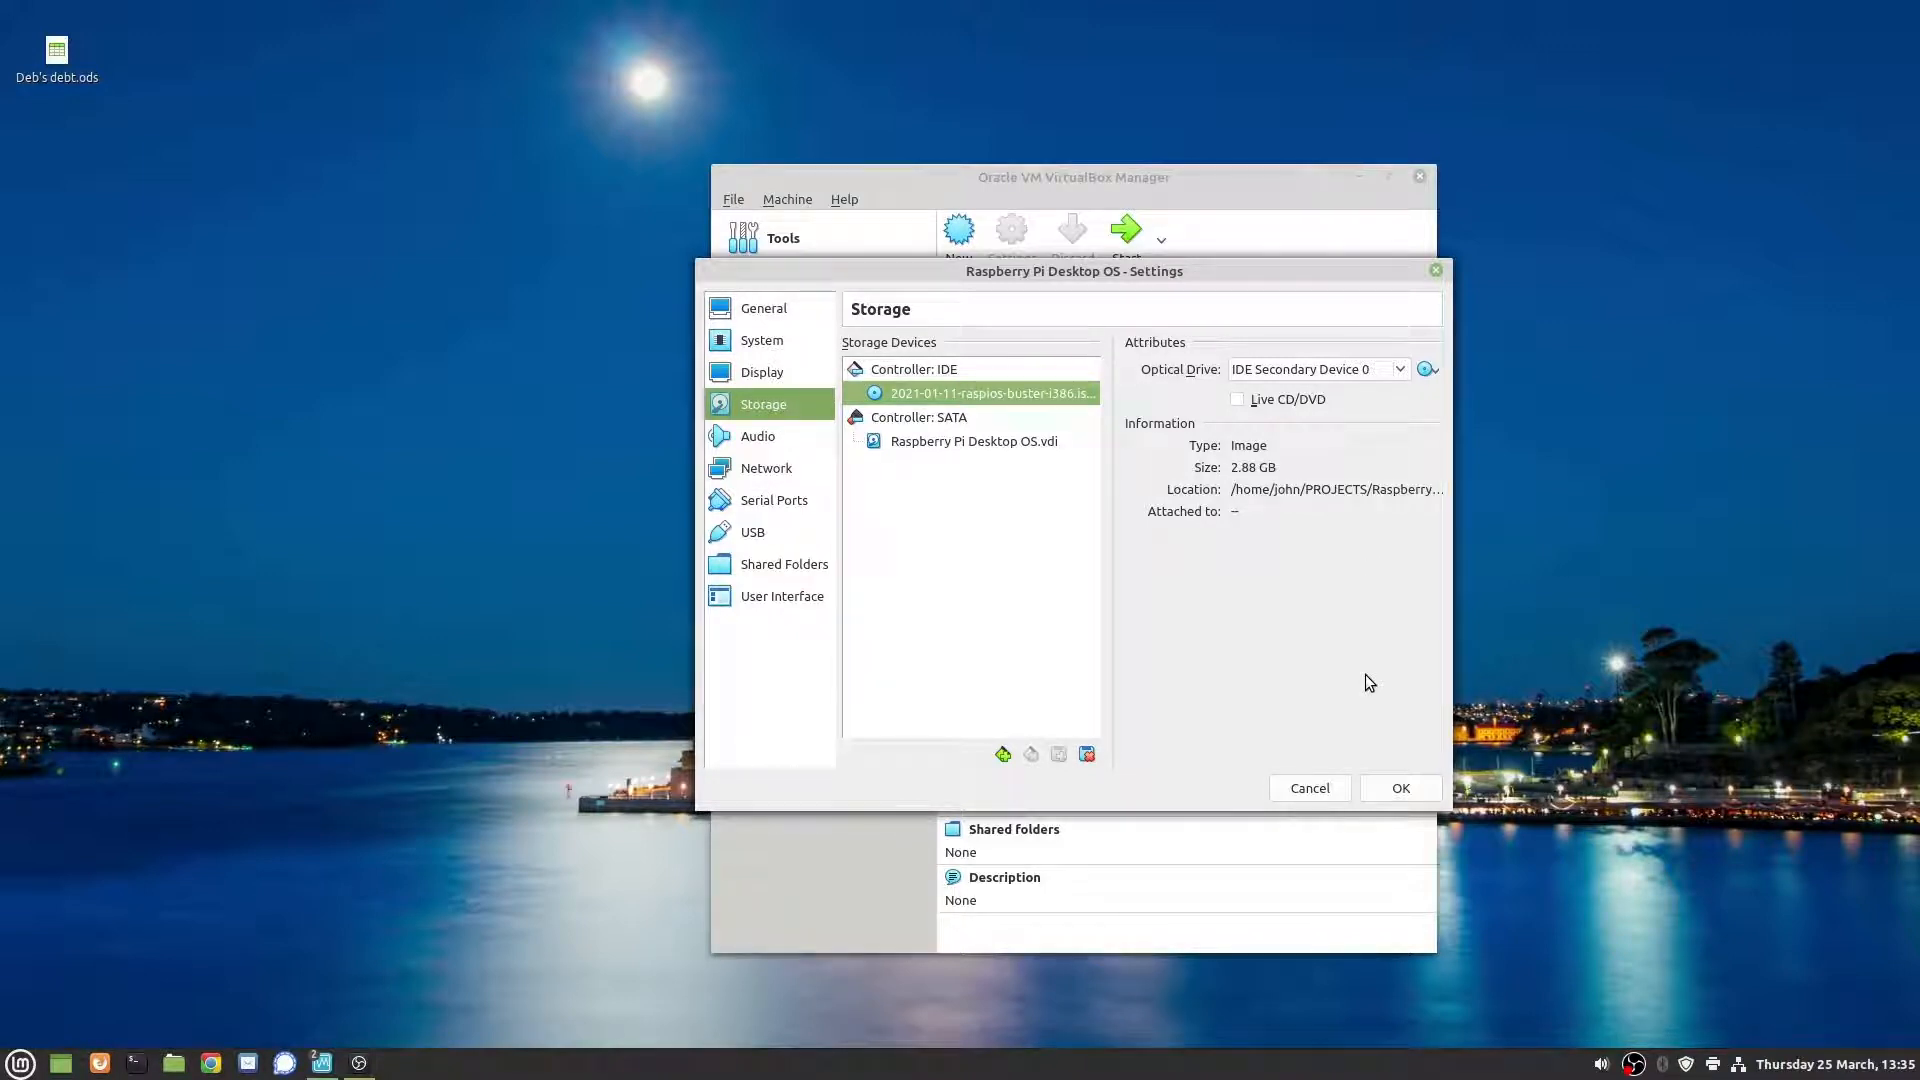
click(1392, 790)
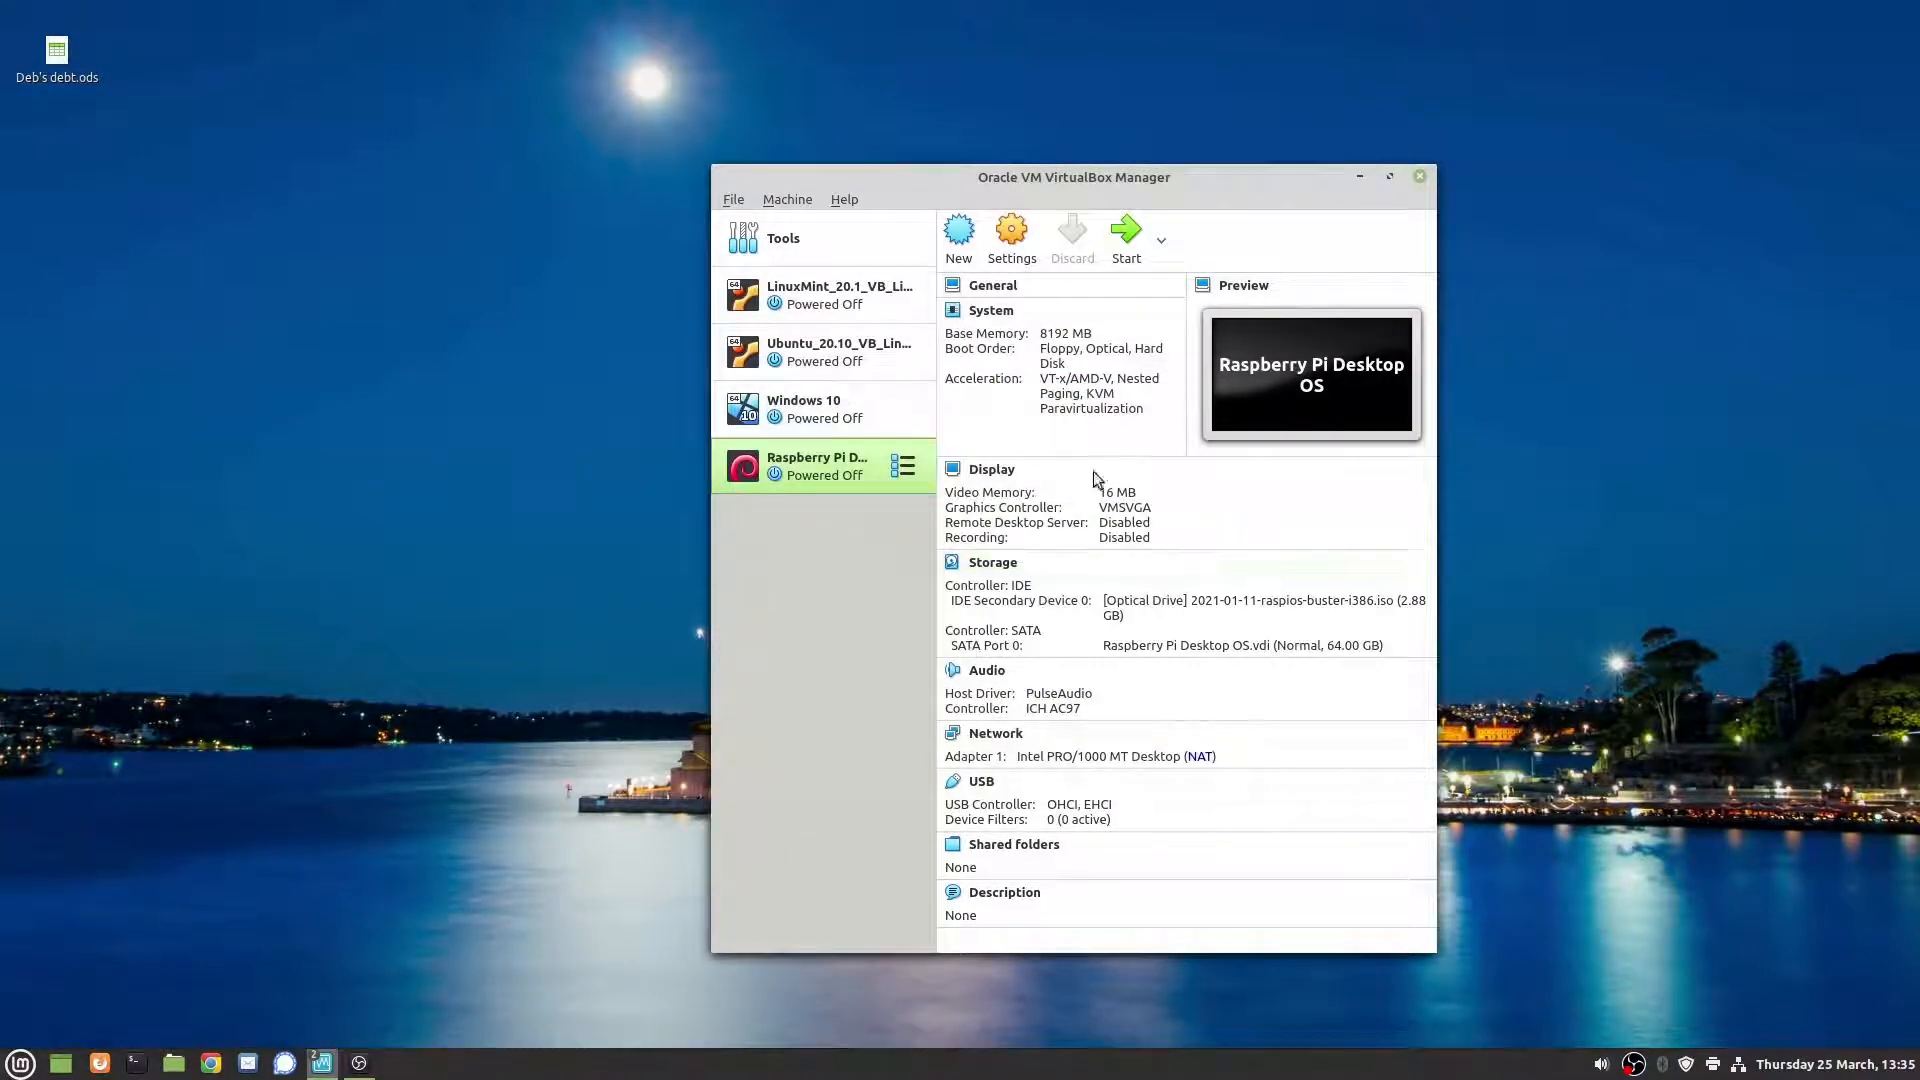
Step: Start the Raspberry Pi Desktop OS machine with 2021-01-11-raspios-buster-i386.iso as the start-up disk
click(1127, 235)
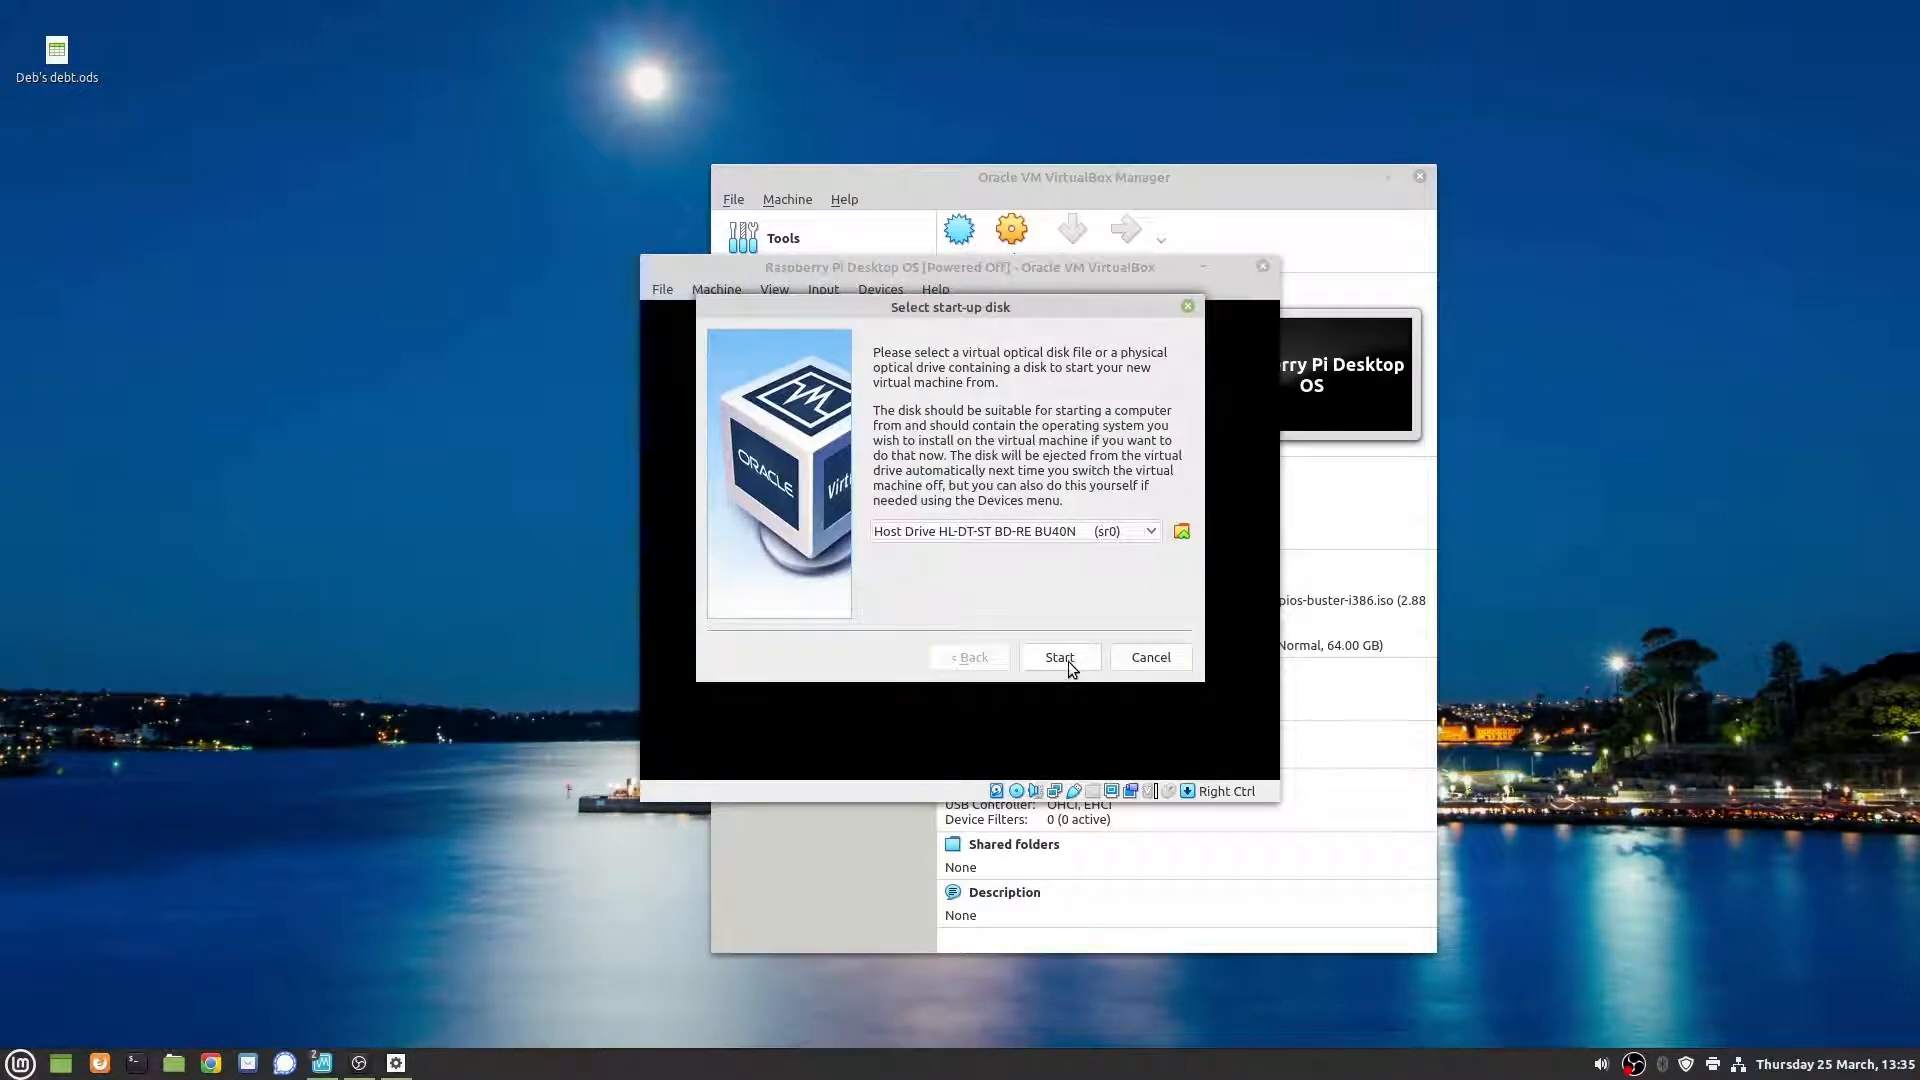
click(1146, 536)
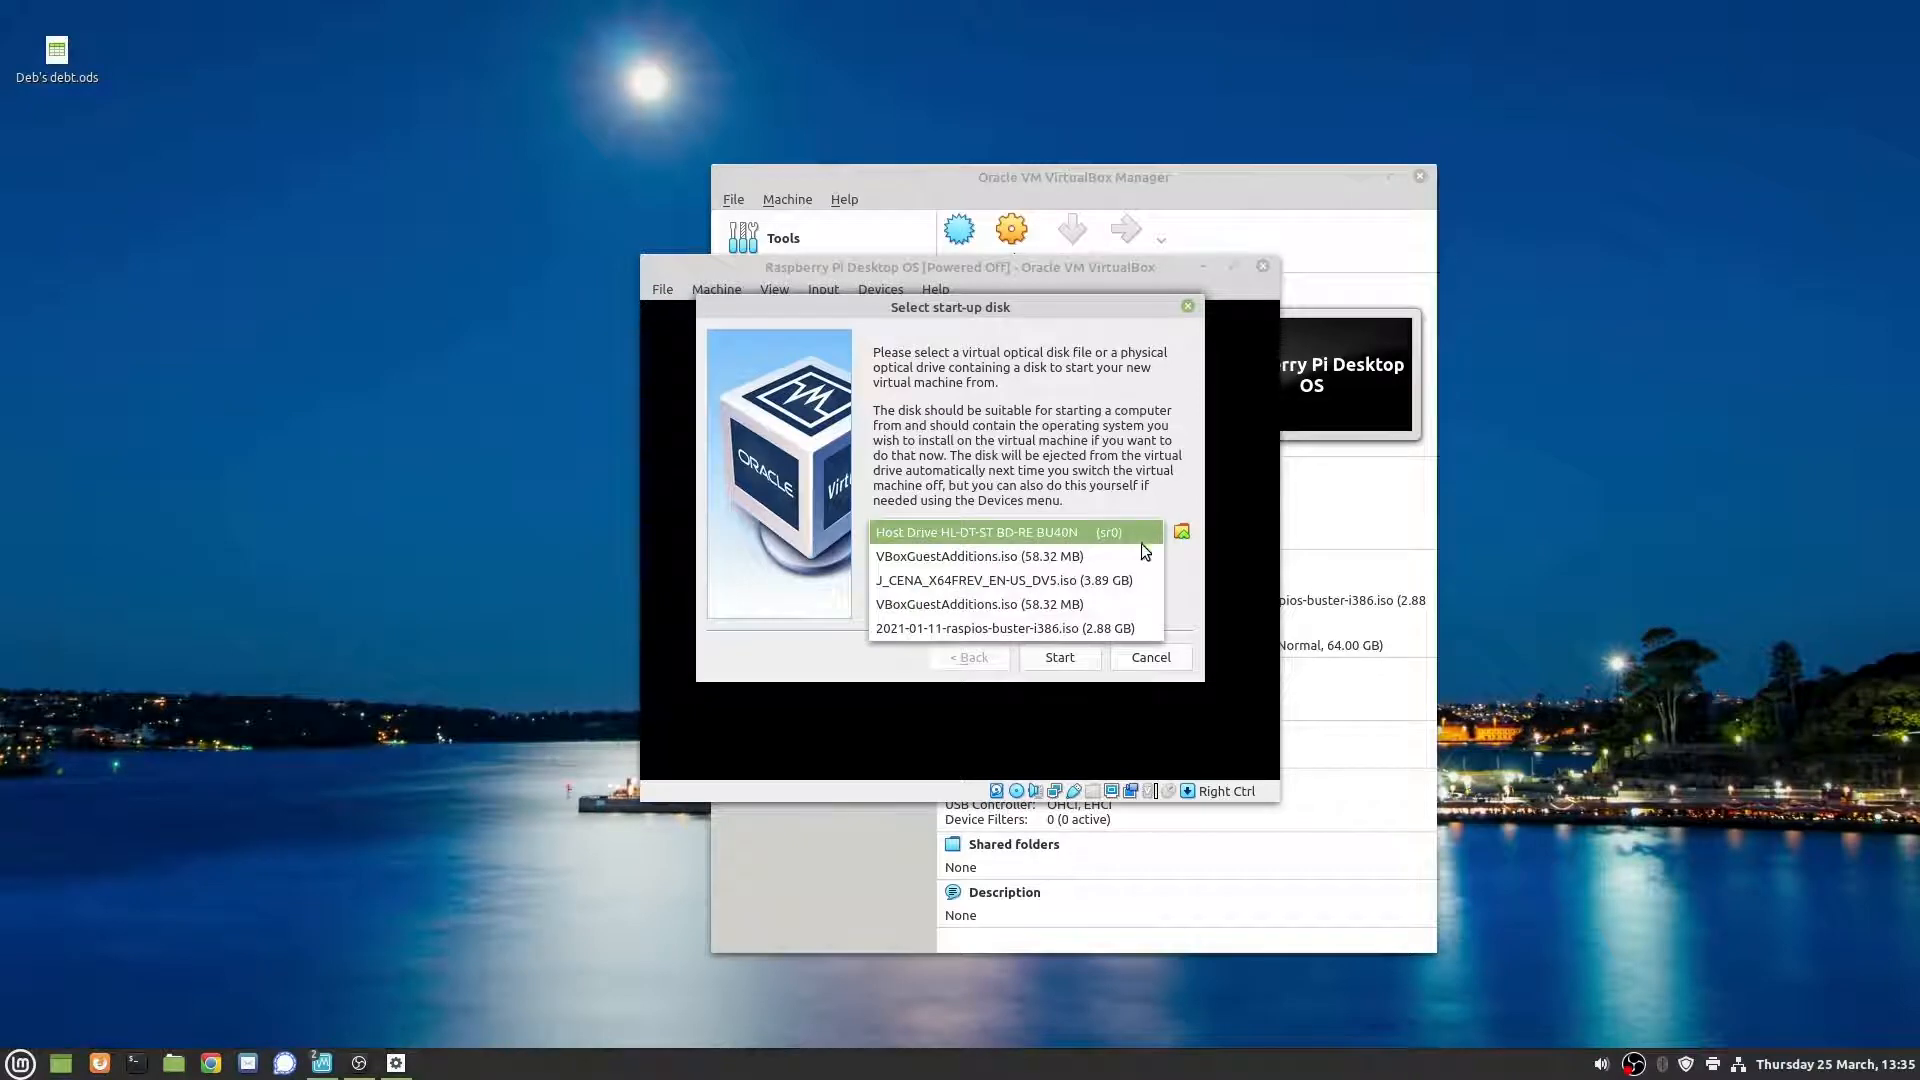
click(1086, 630)
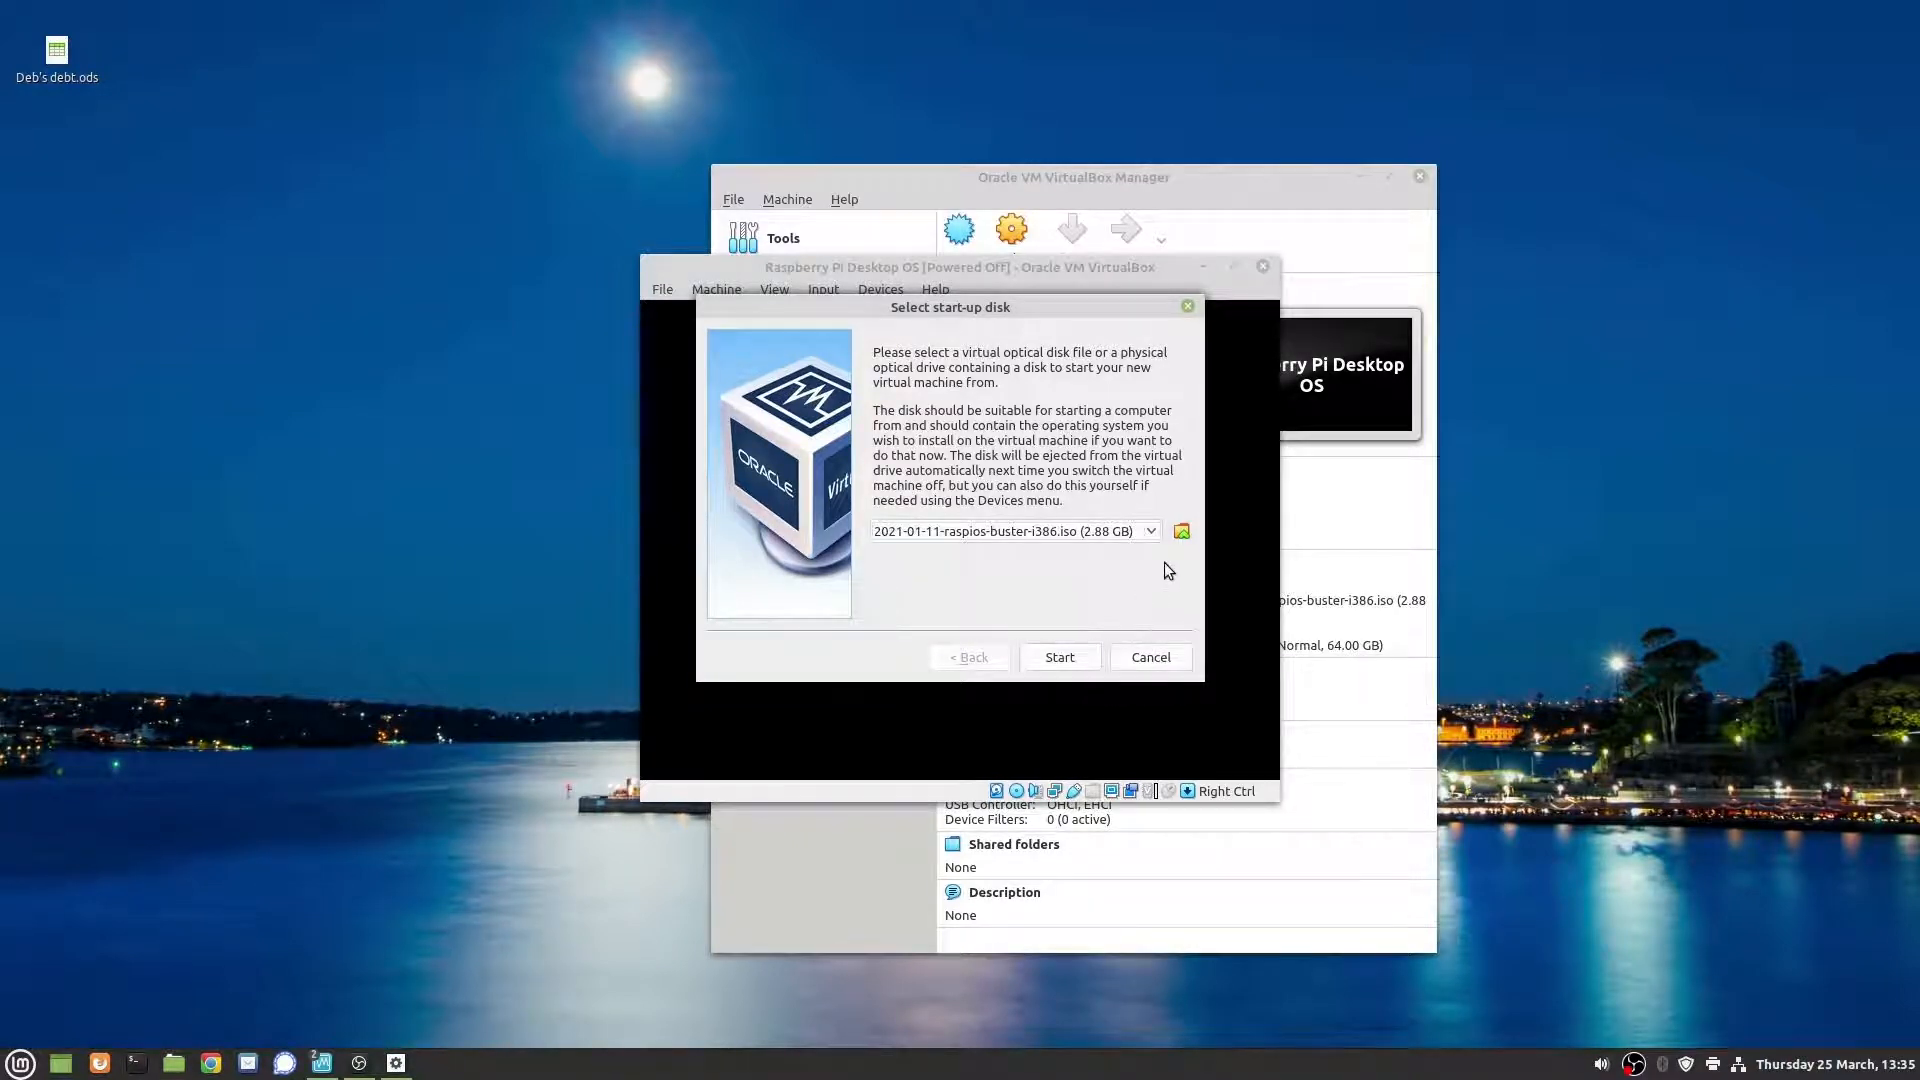
click(1059, 660)
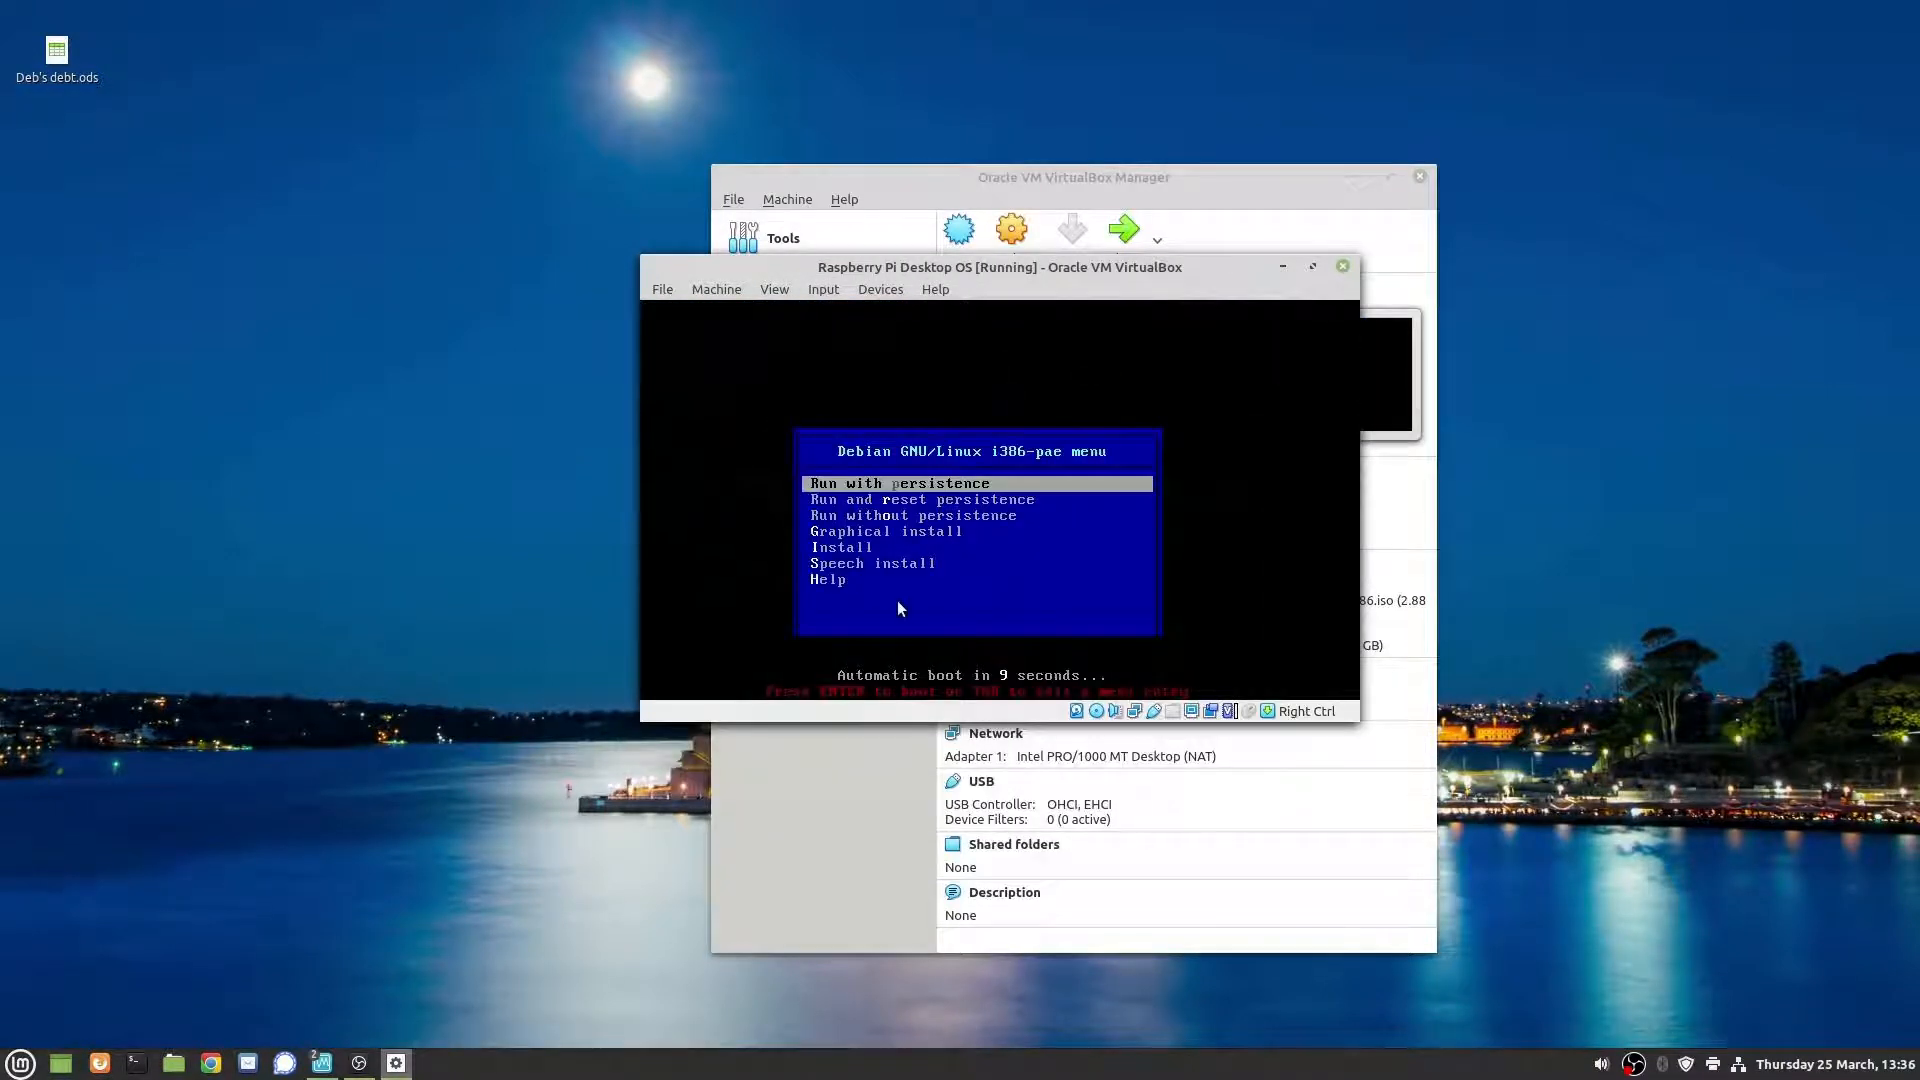
Step: Boot into Graphical install and accept the British English keymap
key(Down)
key(Down)
key(Down)
key(Down)
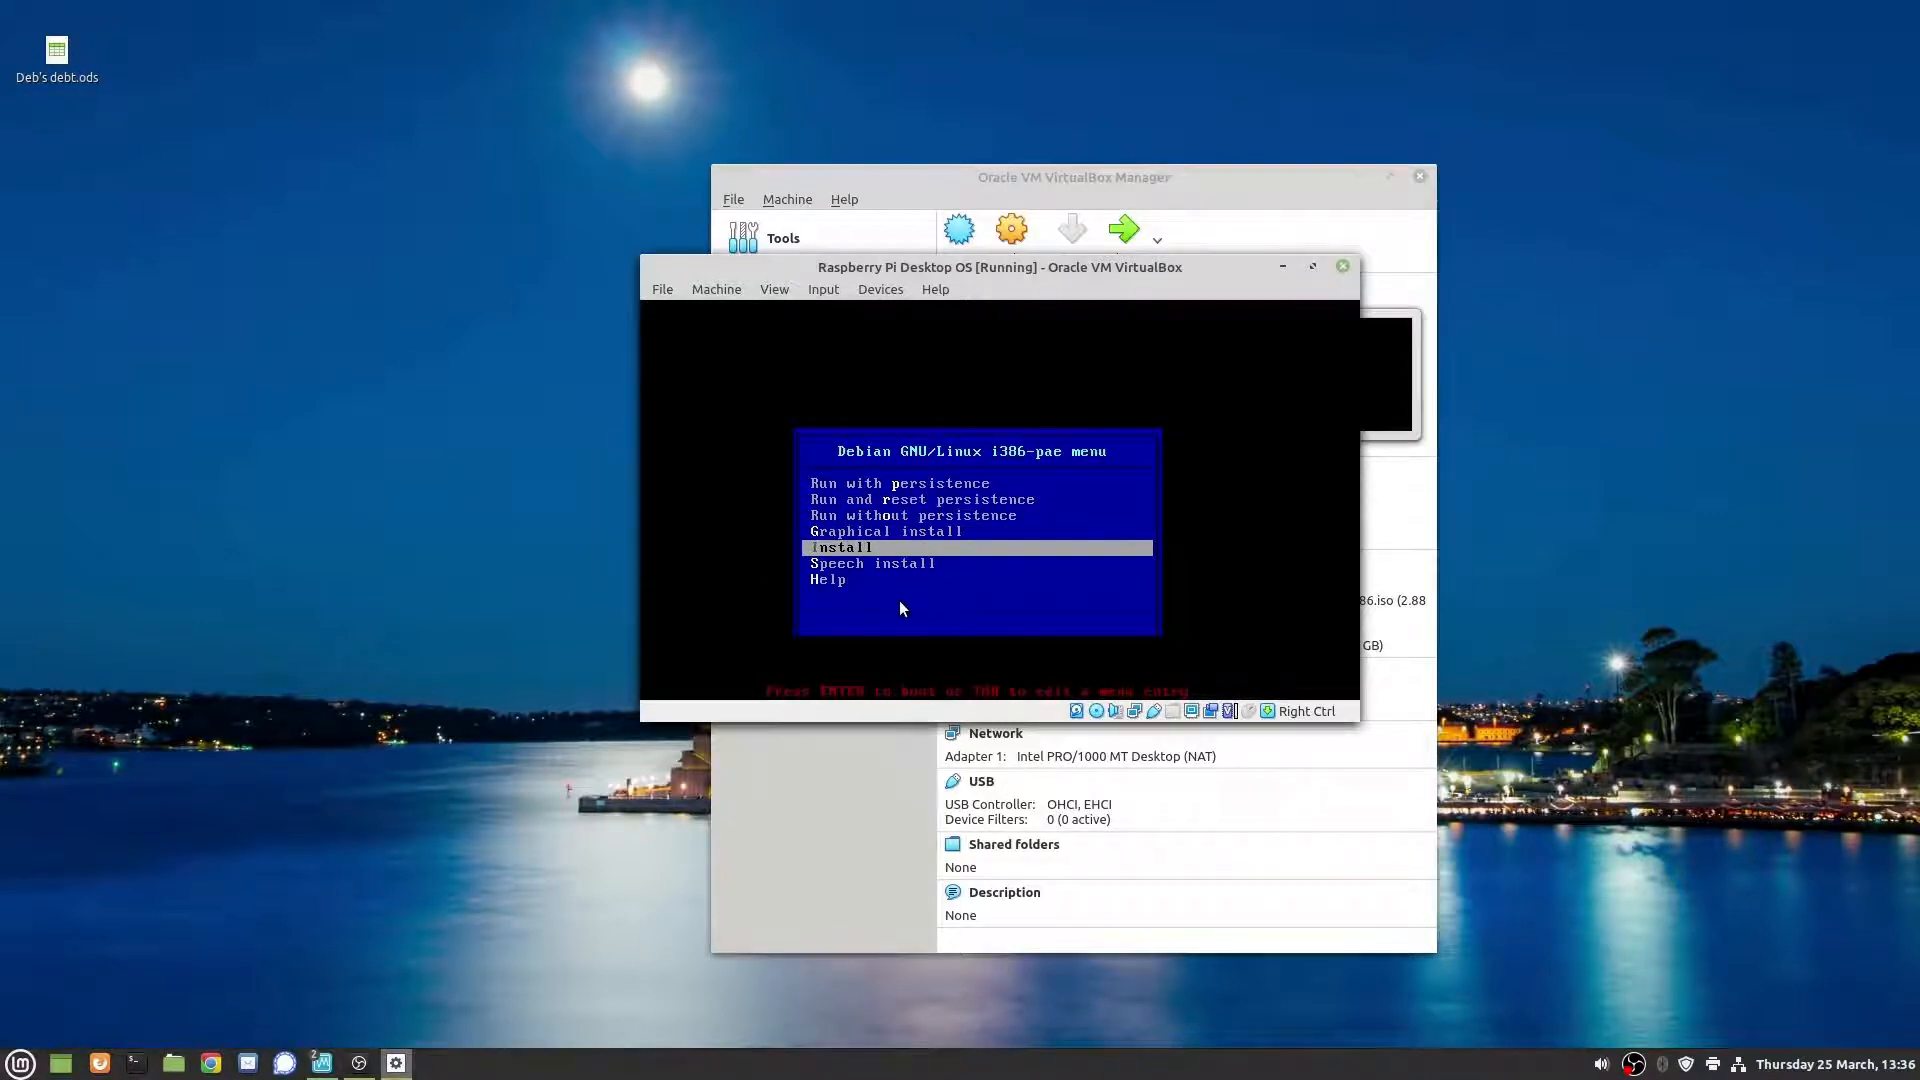
key(Up)
key(Return)
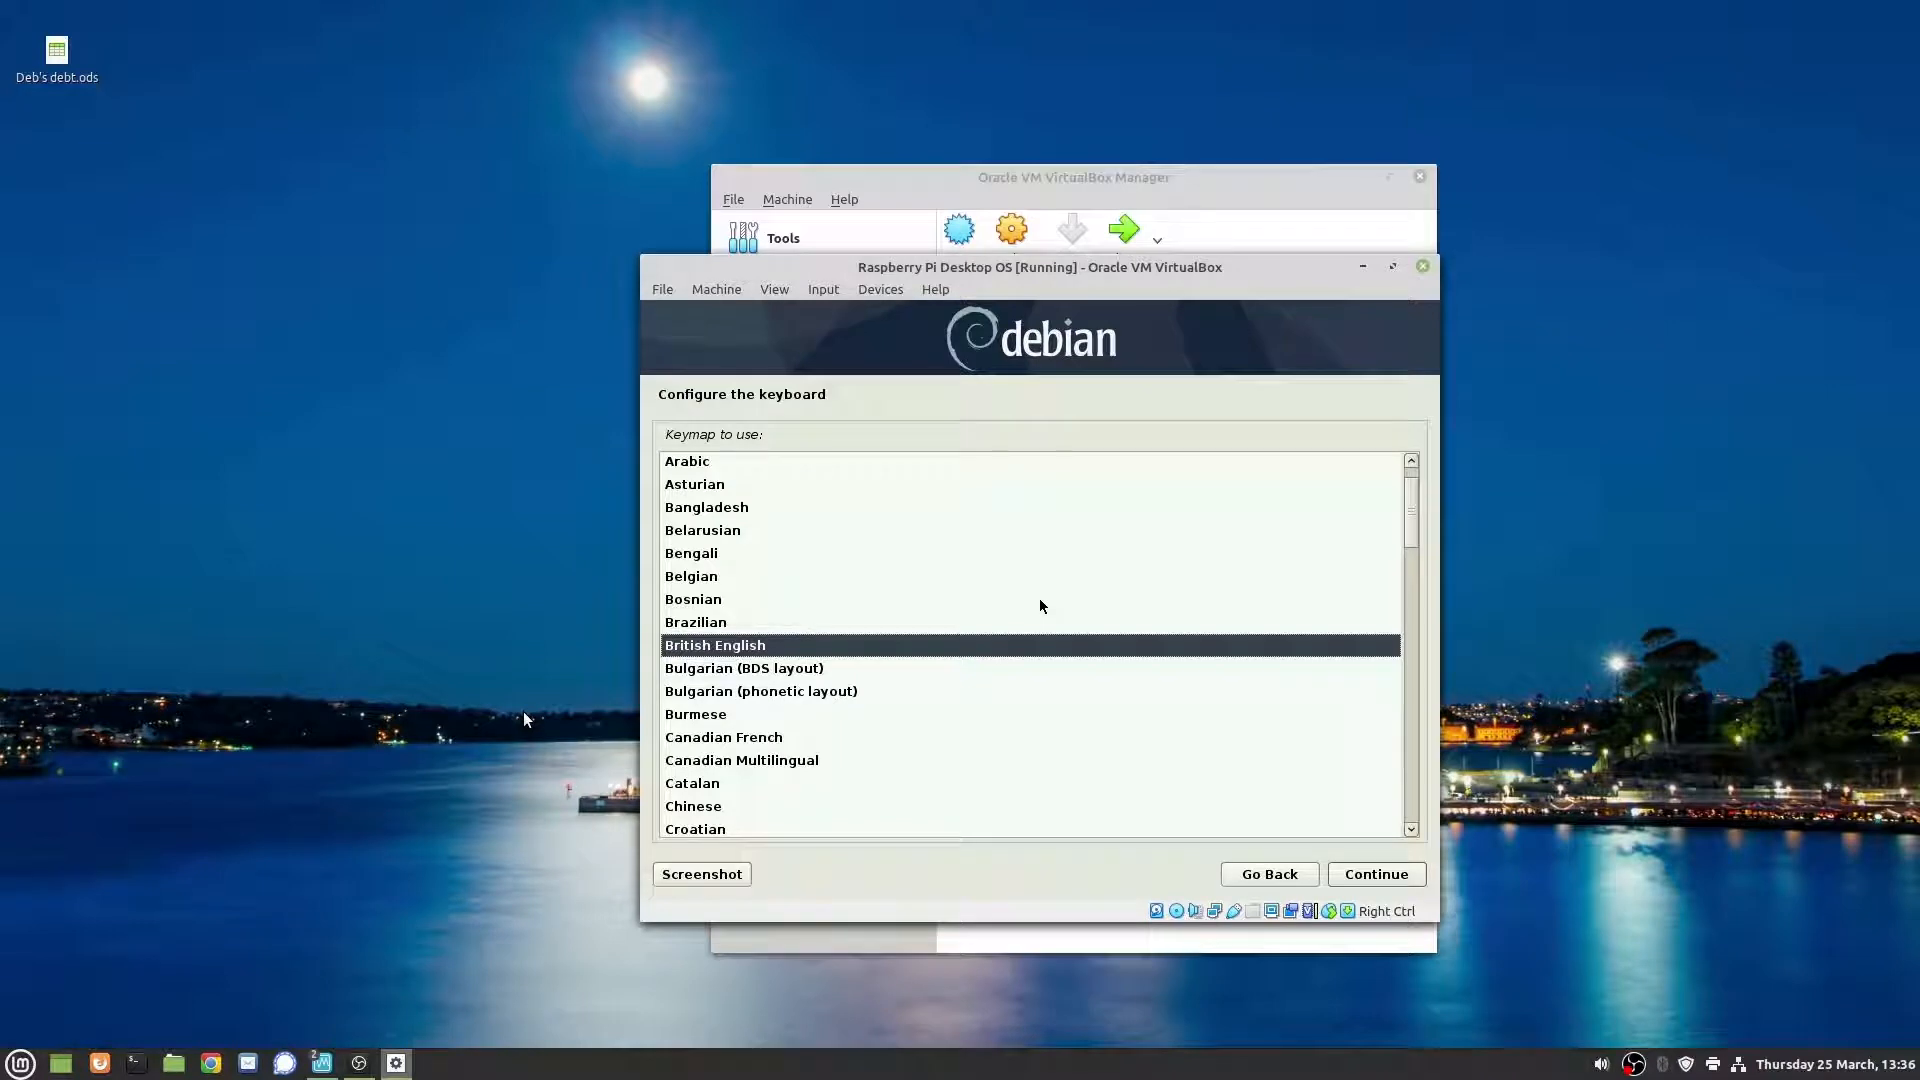
key(Return)
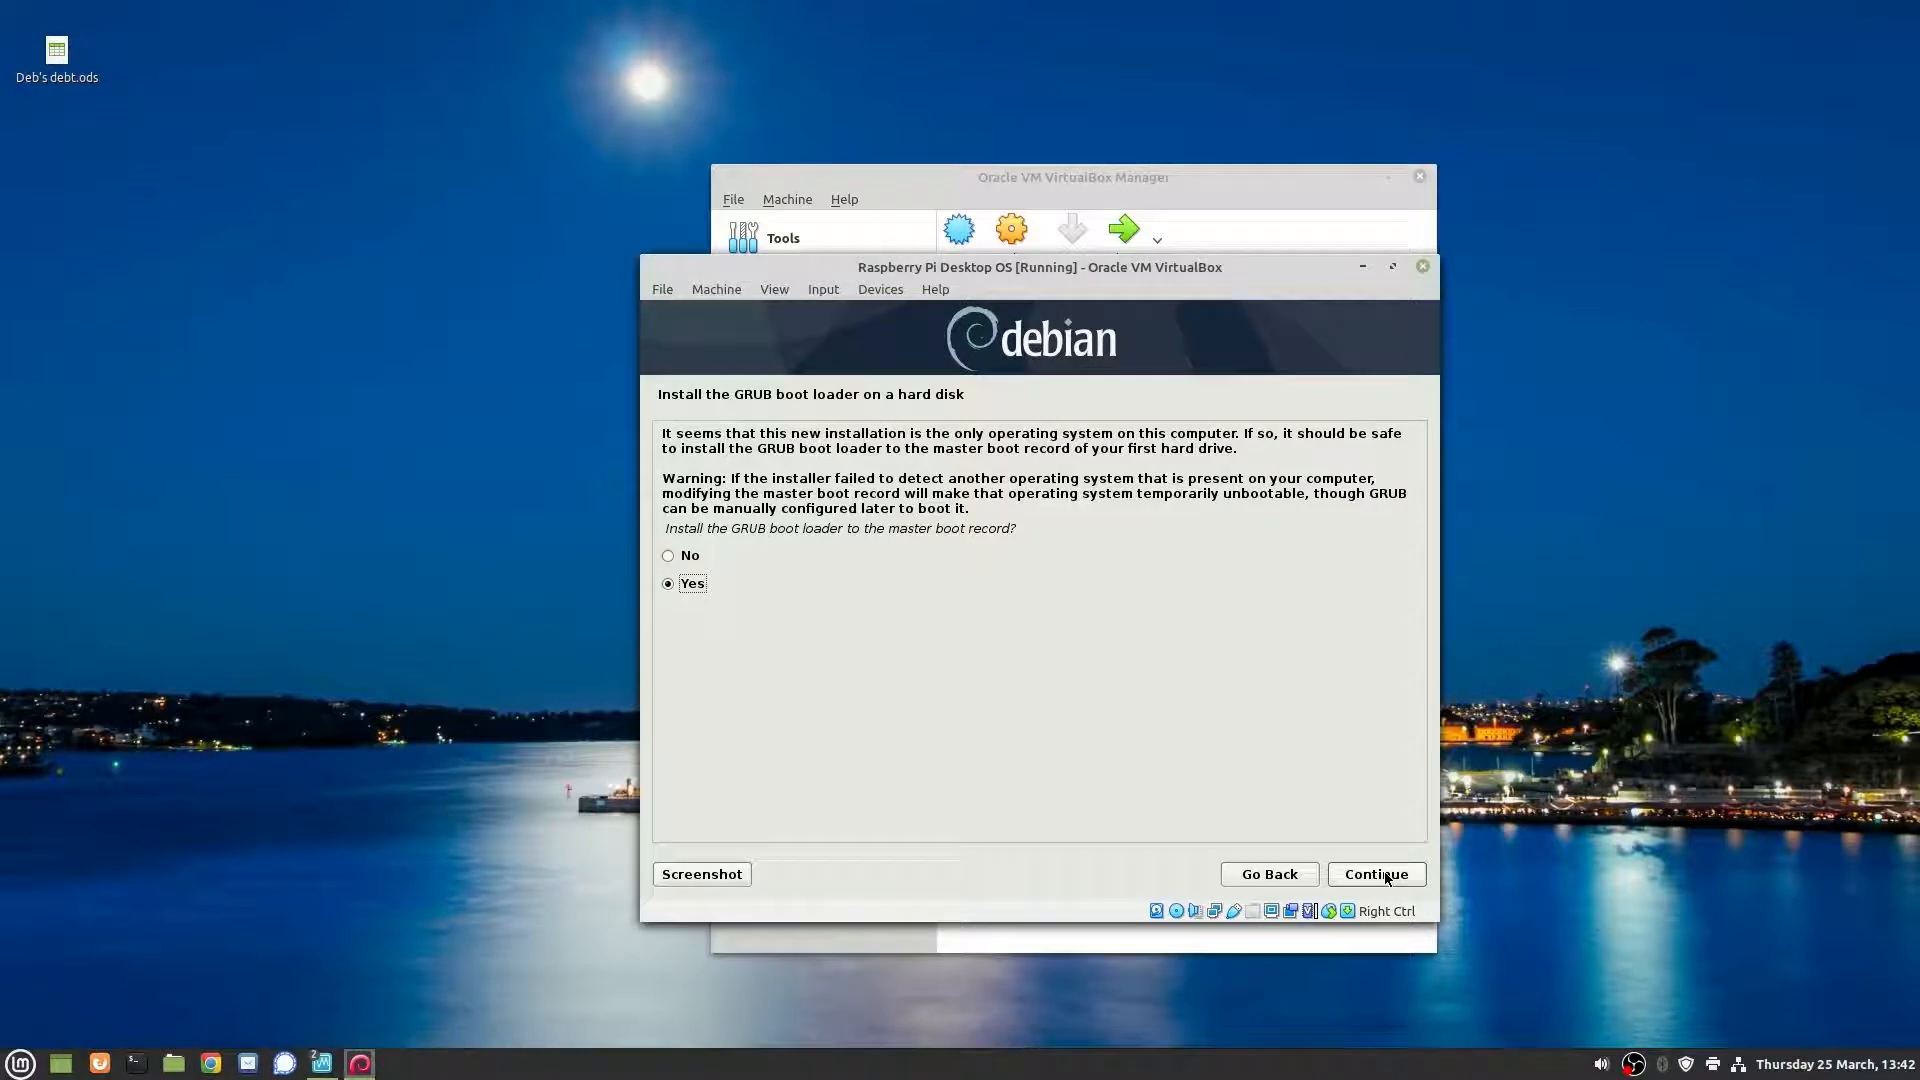
Step: Install the GRUB boot loader to the master boot record on /dev/sda
click(1384, 876)
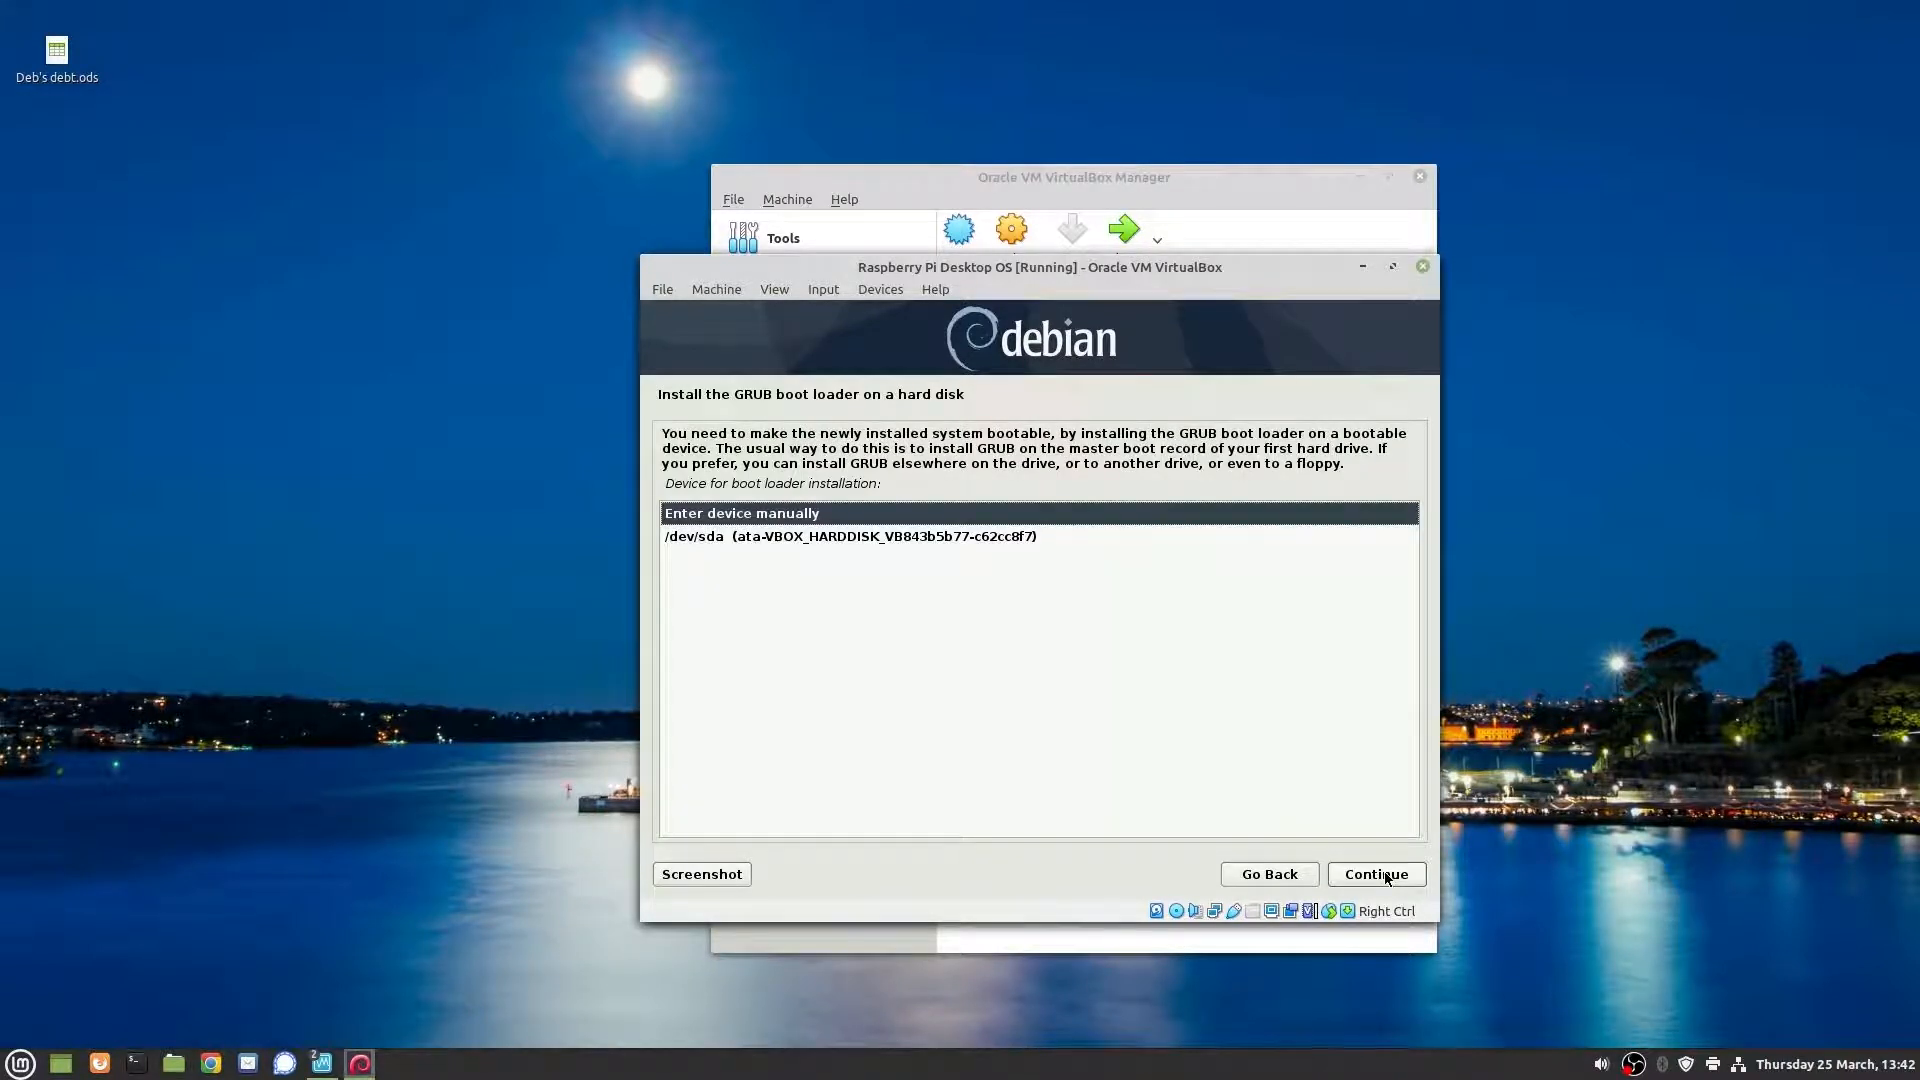
click(765, 539)
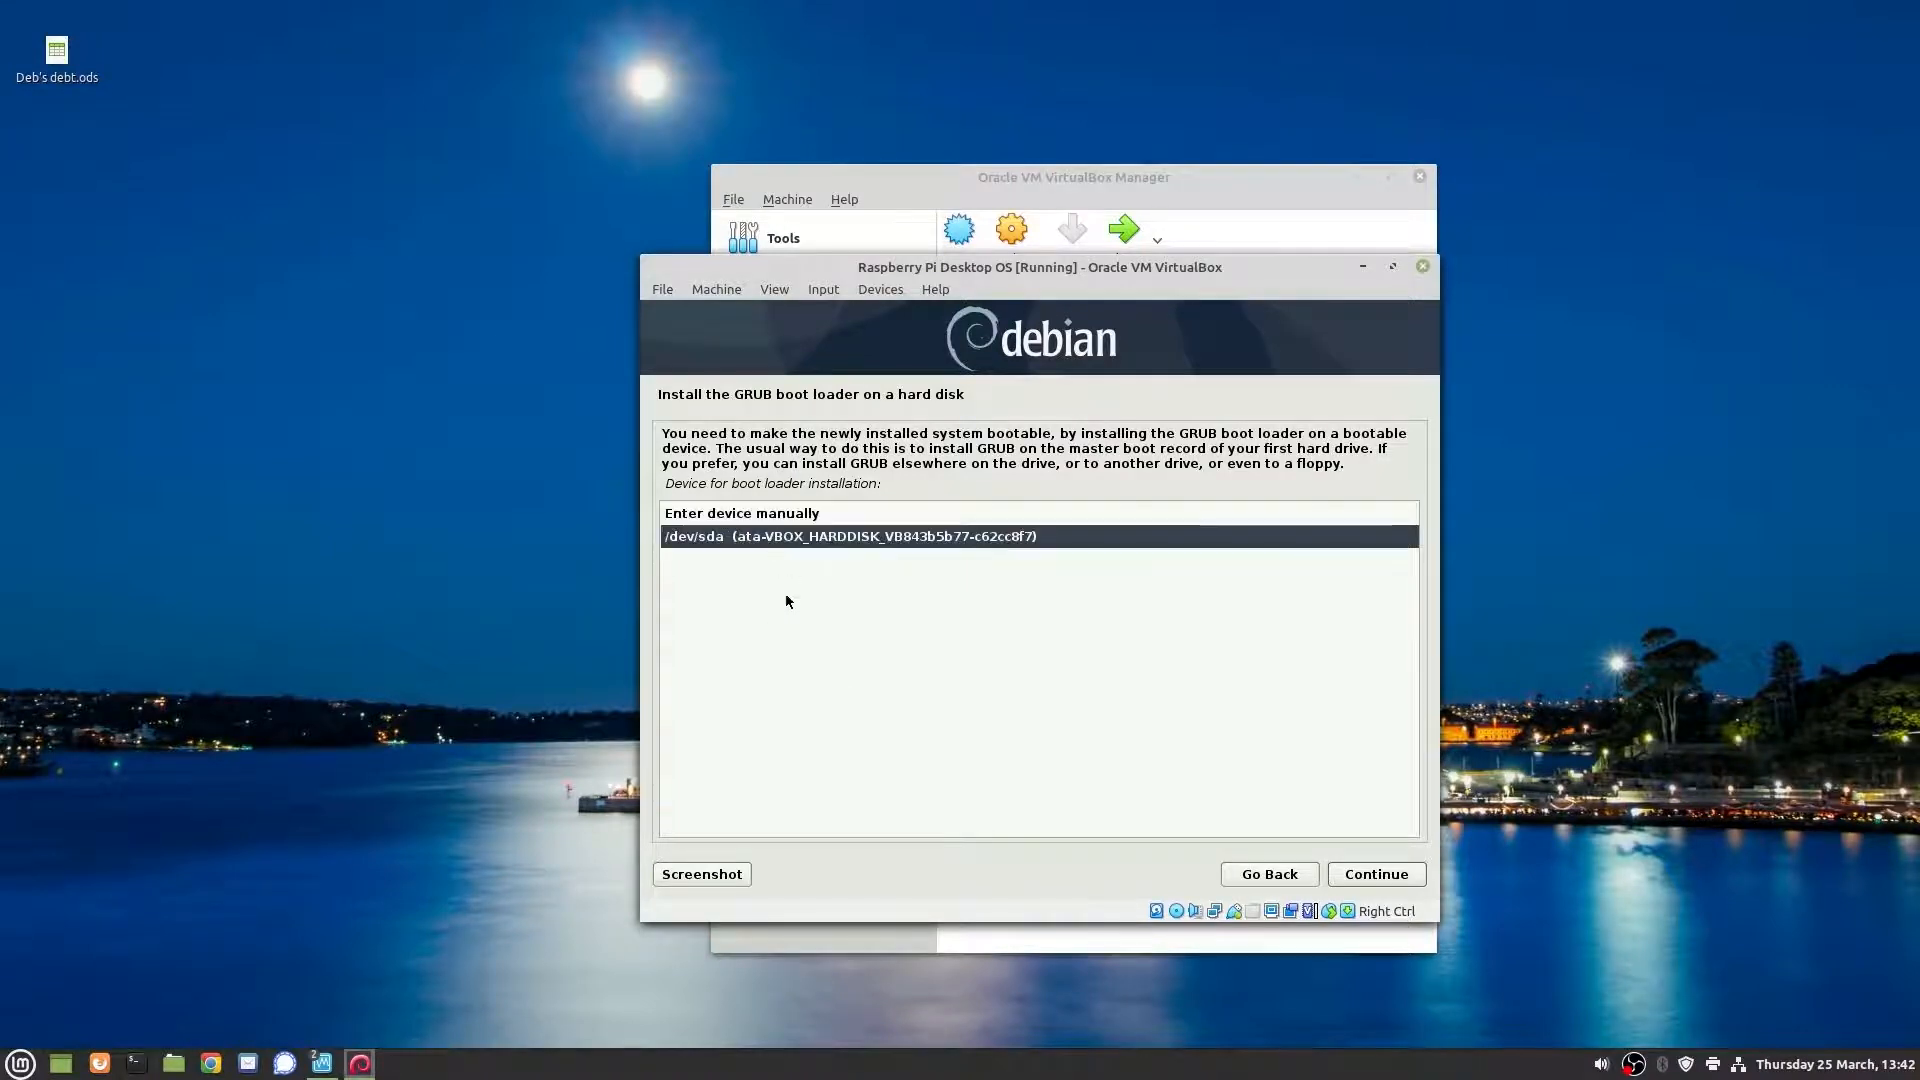
click(1385, 876)
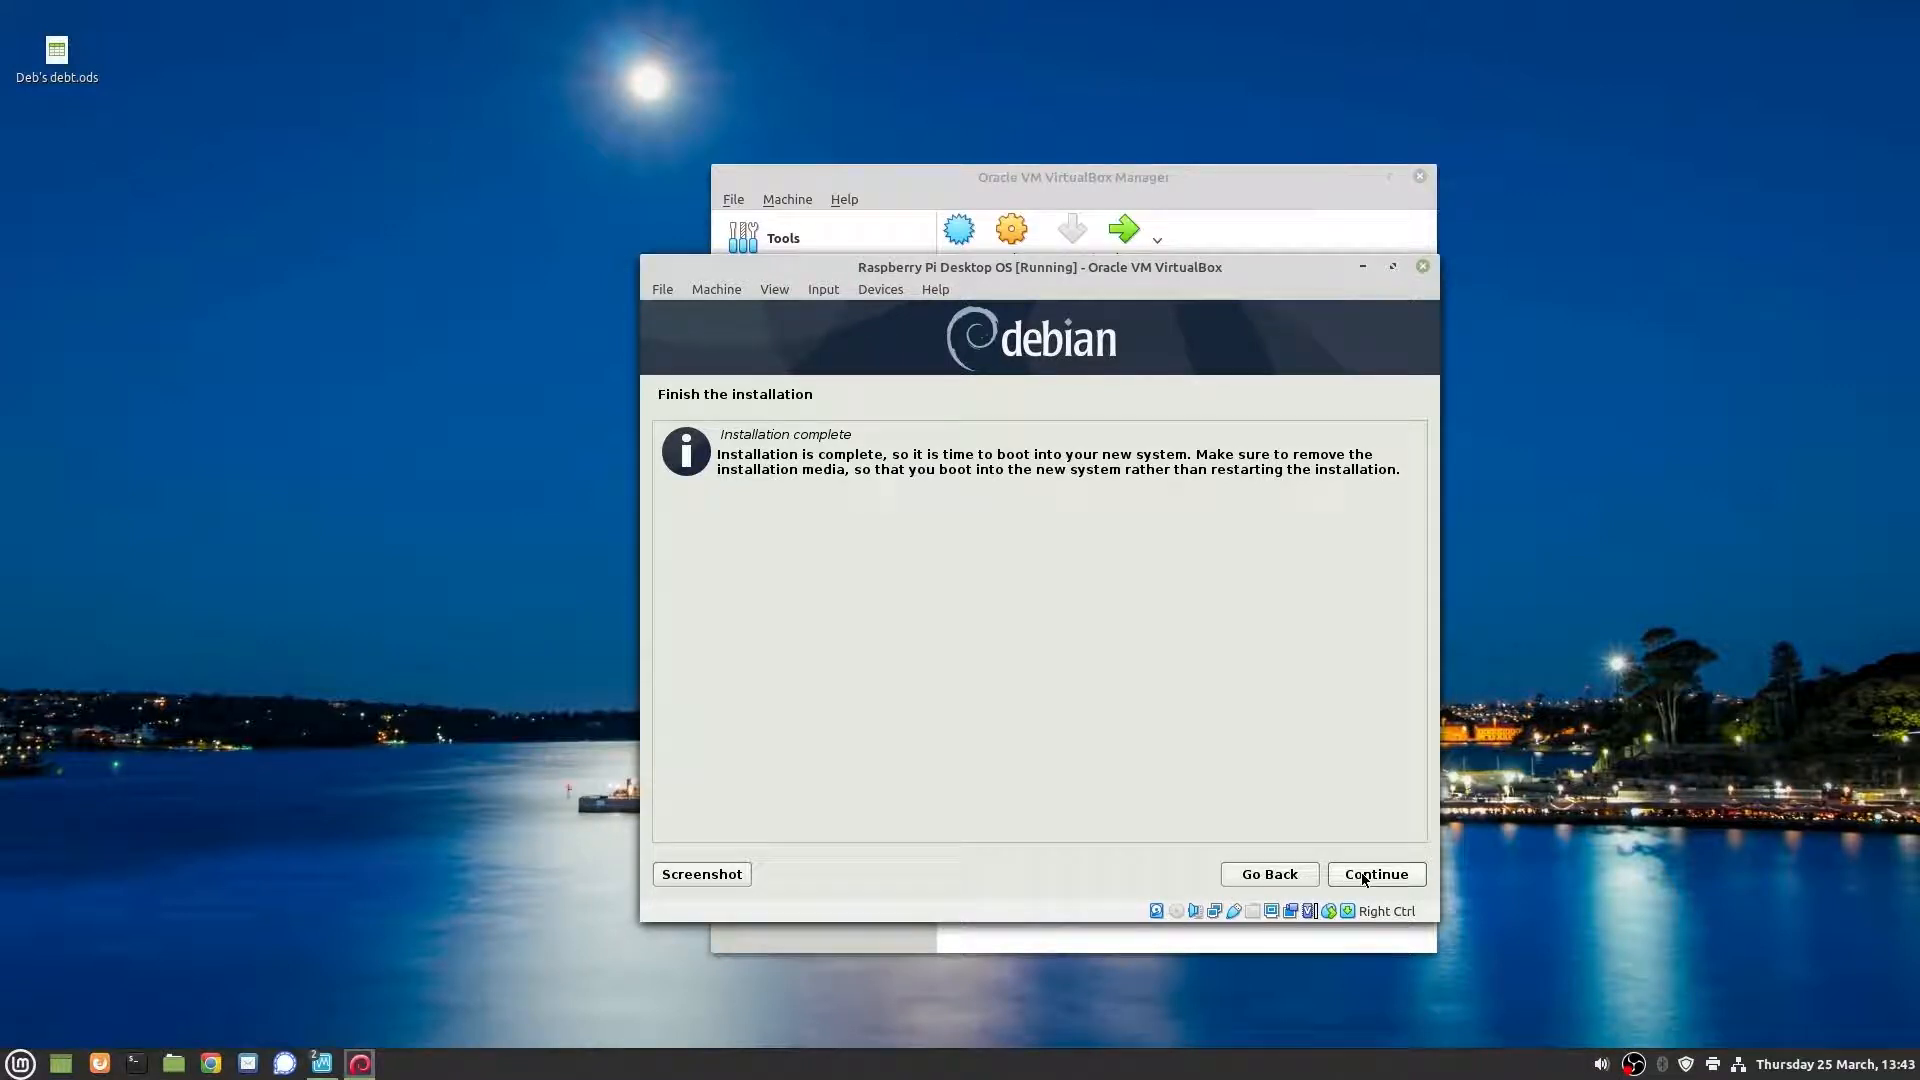
Step: Finish the installation by booting into Debian GNU/Linux and dismiss the Welcome to Raspberry Pi setup wizard
click(1363, 878)
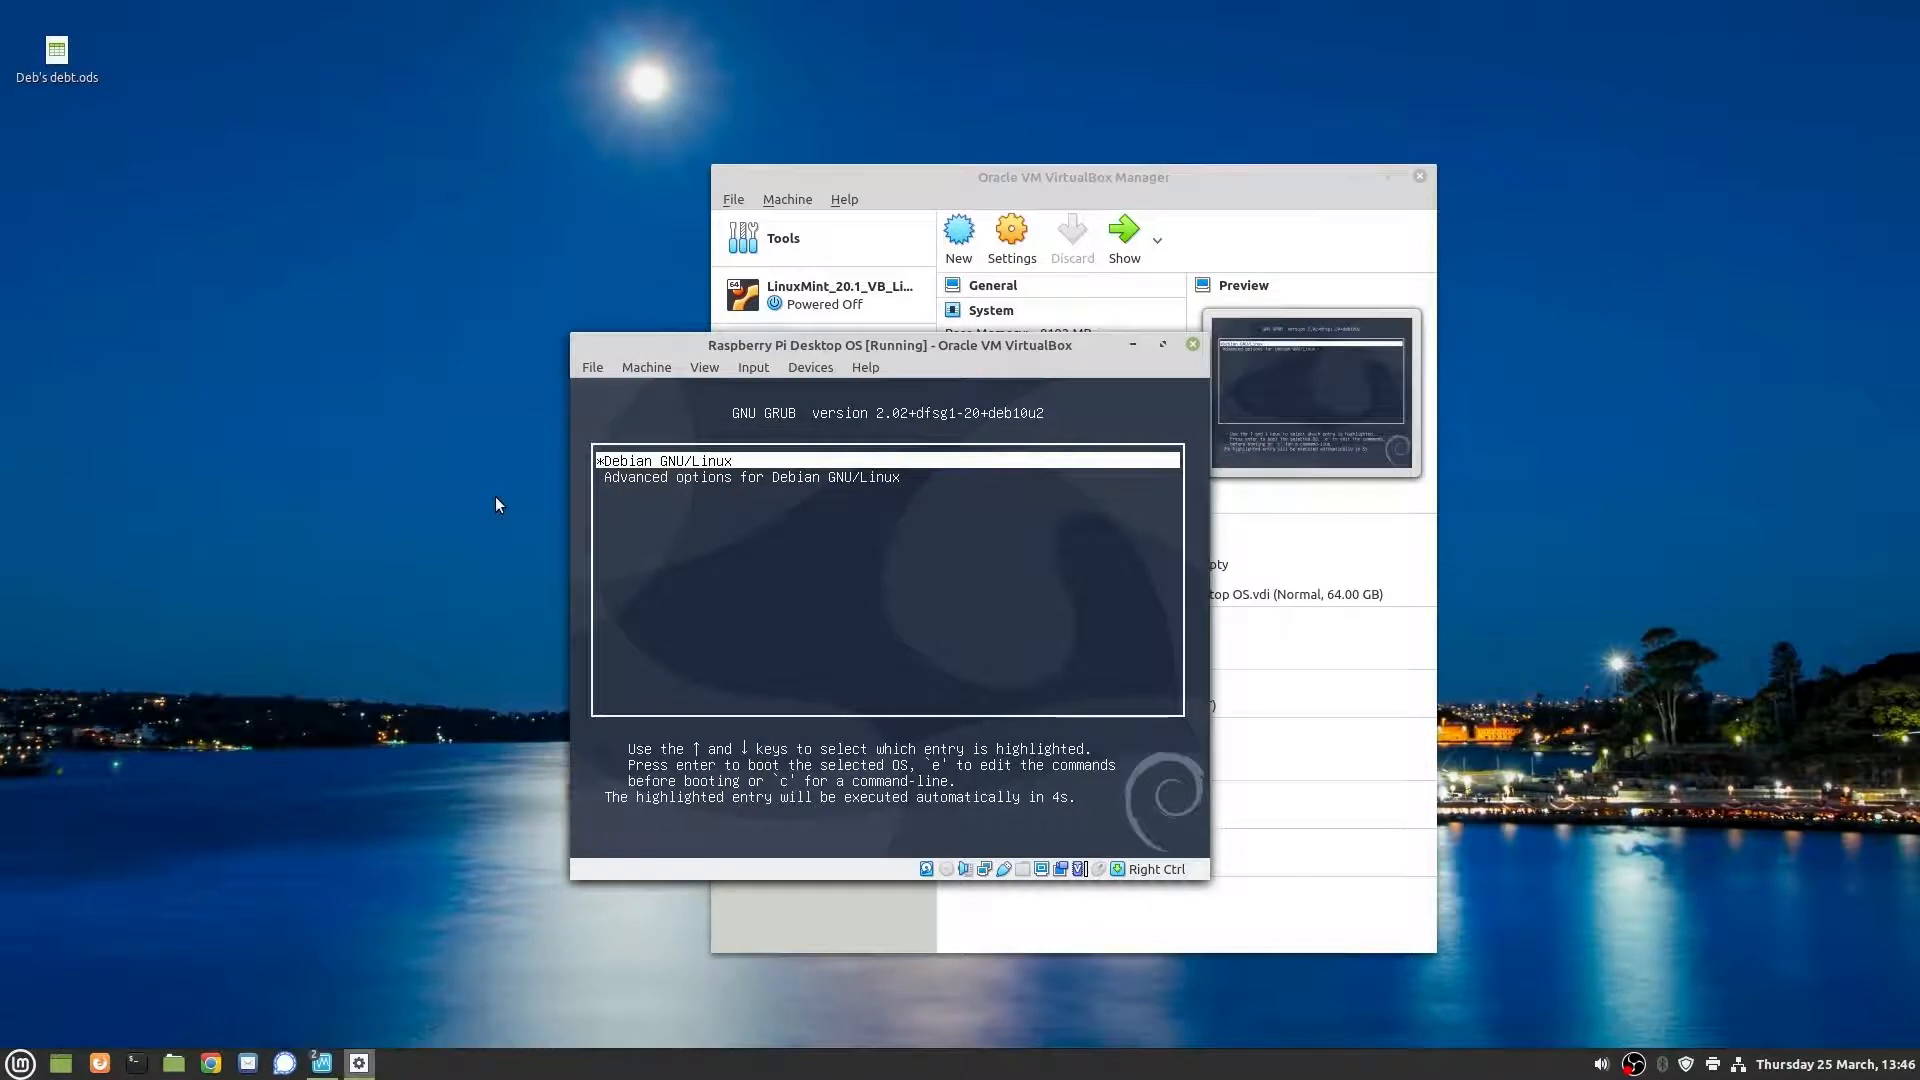
key(Return)
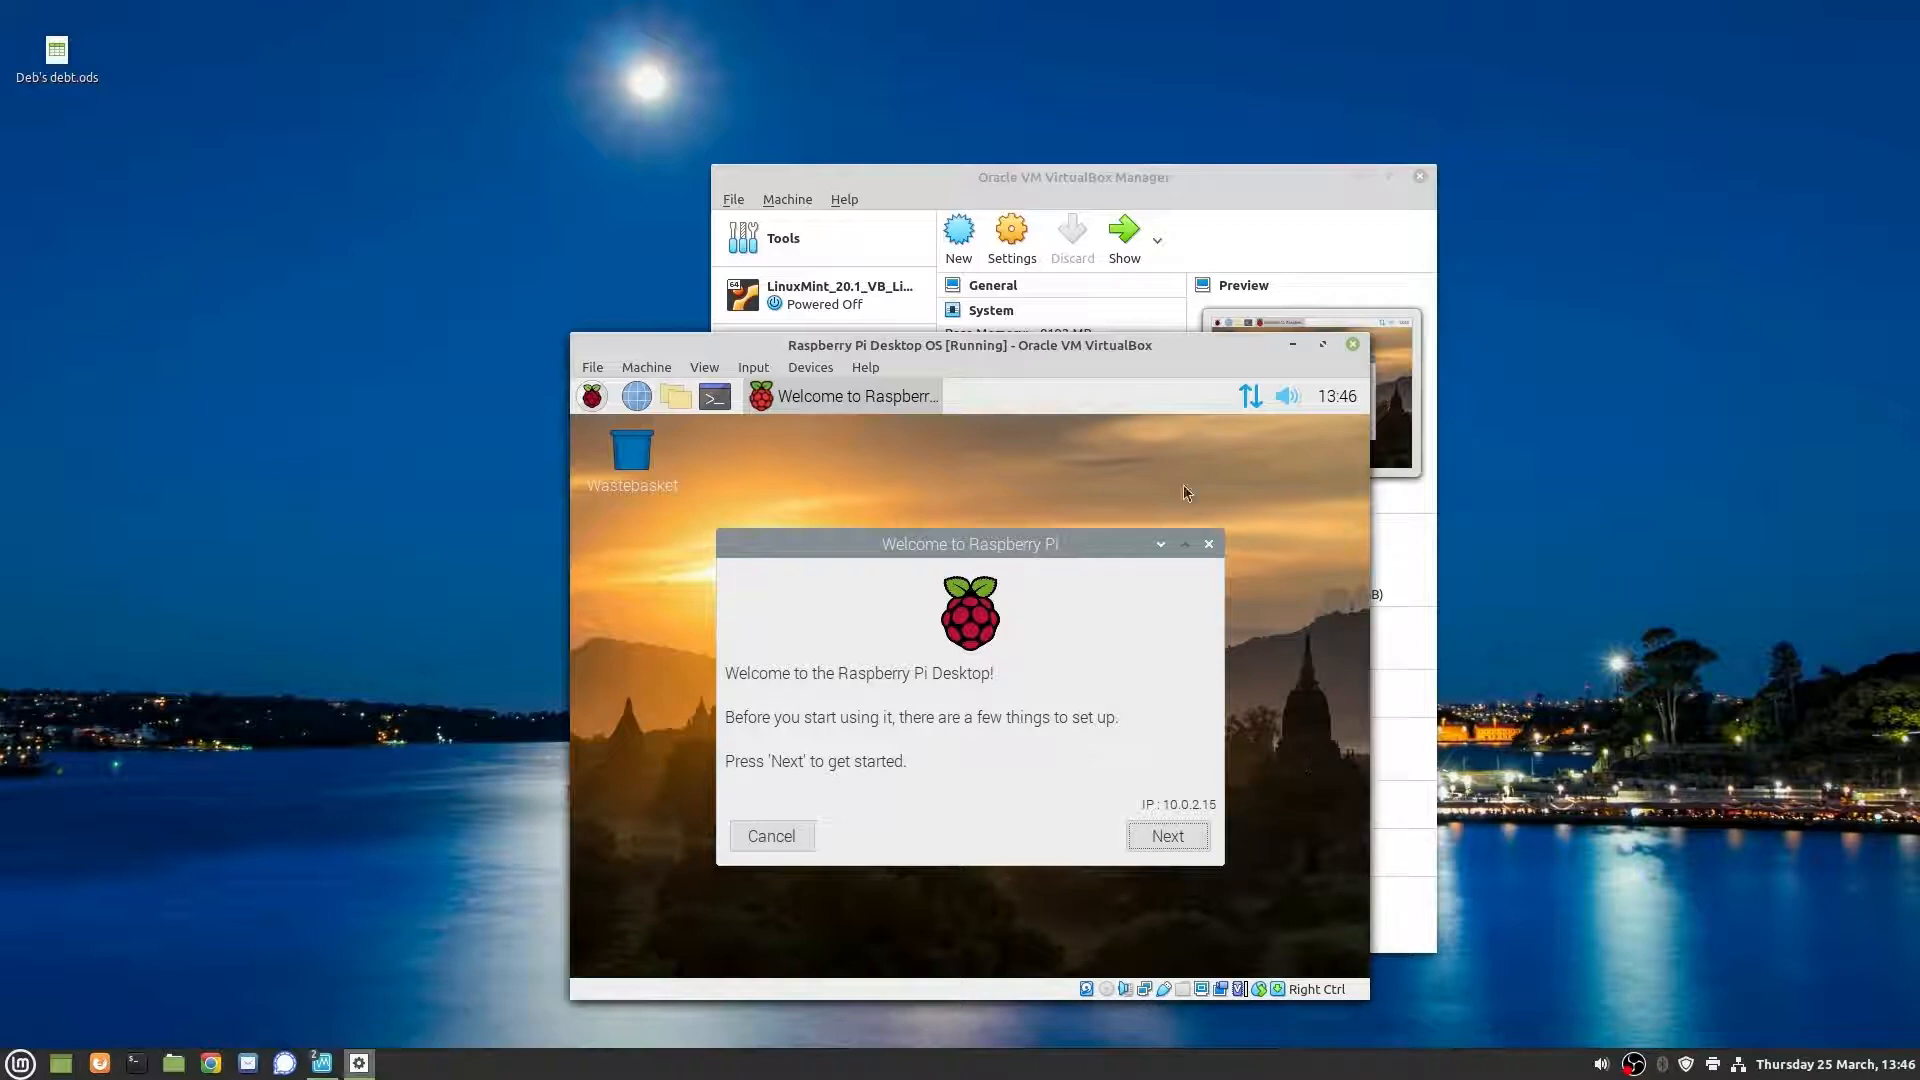
click(771, 835)
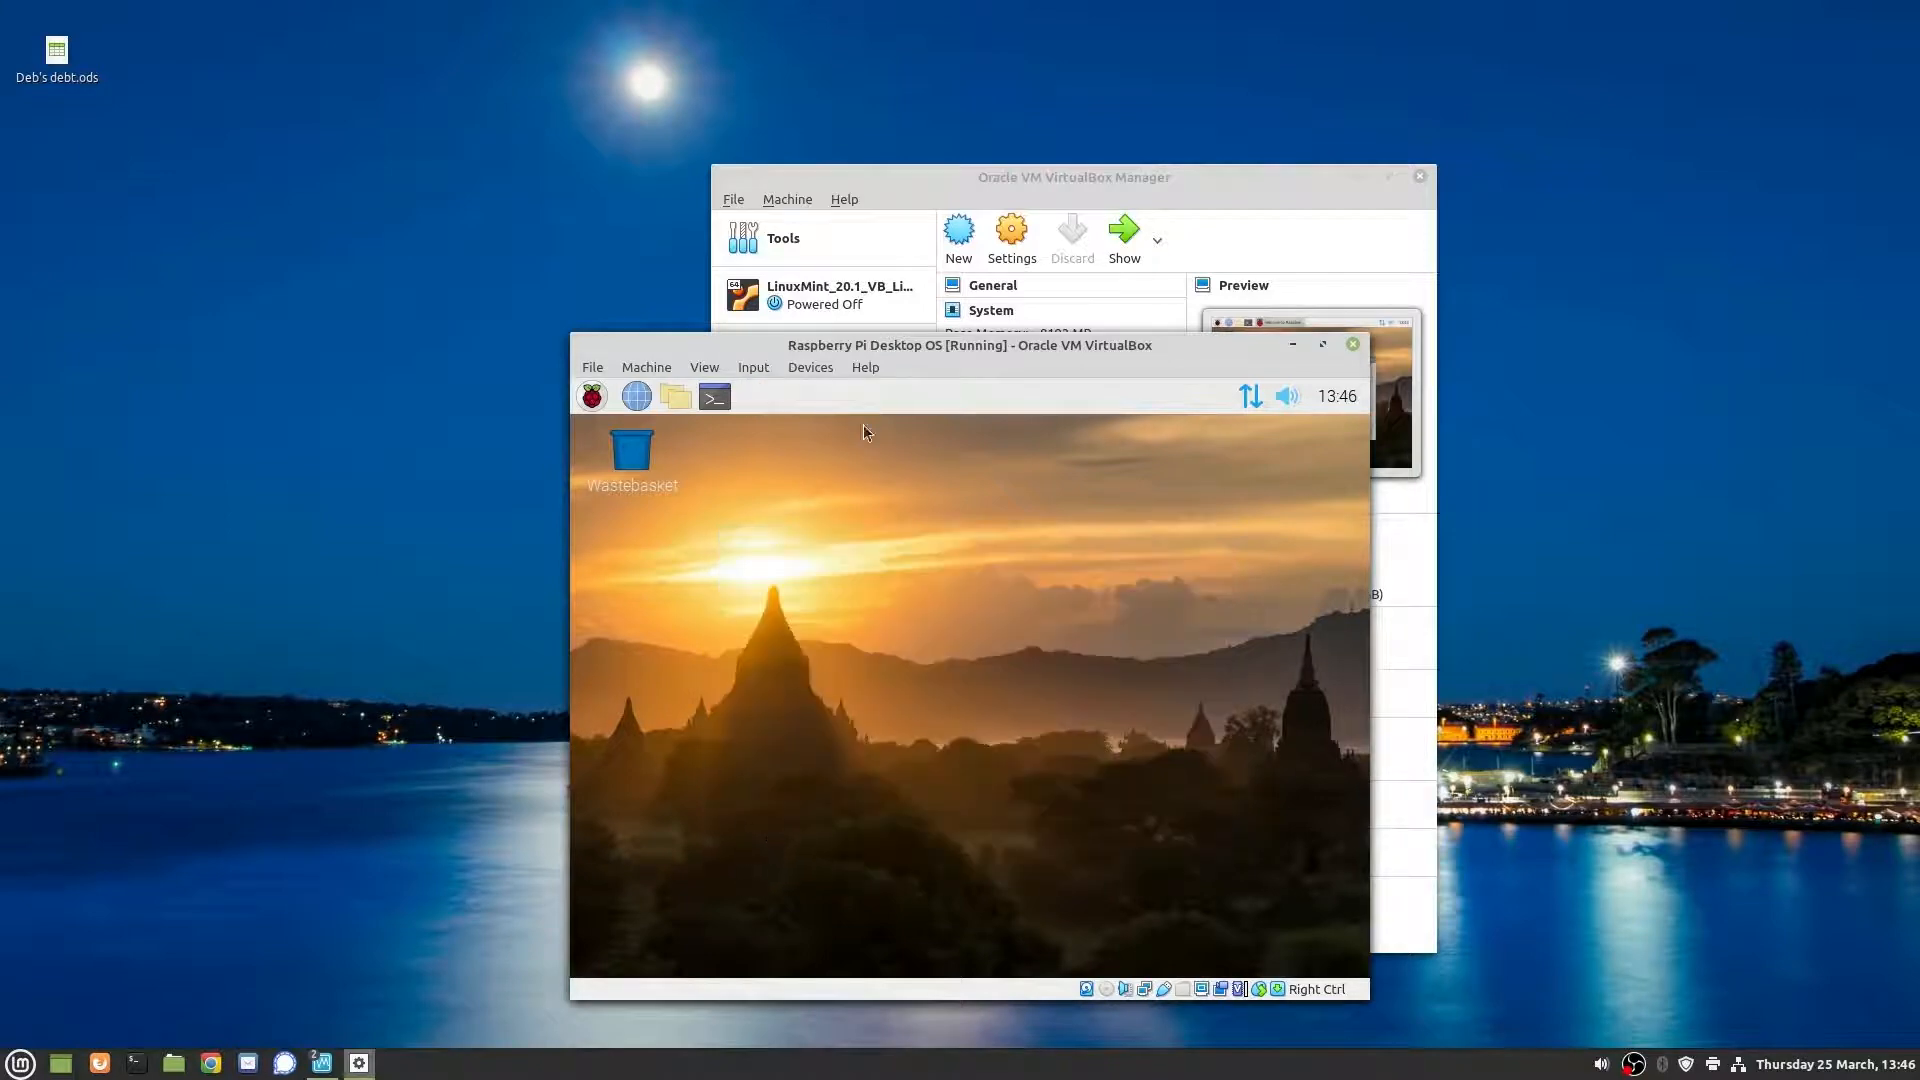
Step: Make the running virtual machine's window slightly taller and reposition it near the upper middle of the desktop
drag(926, 348, 900, 127)
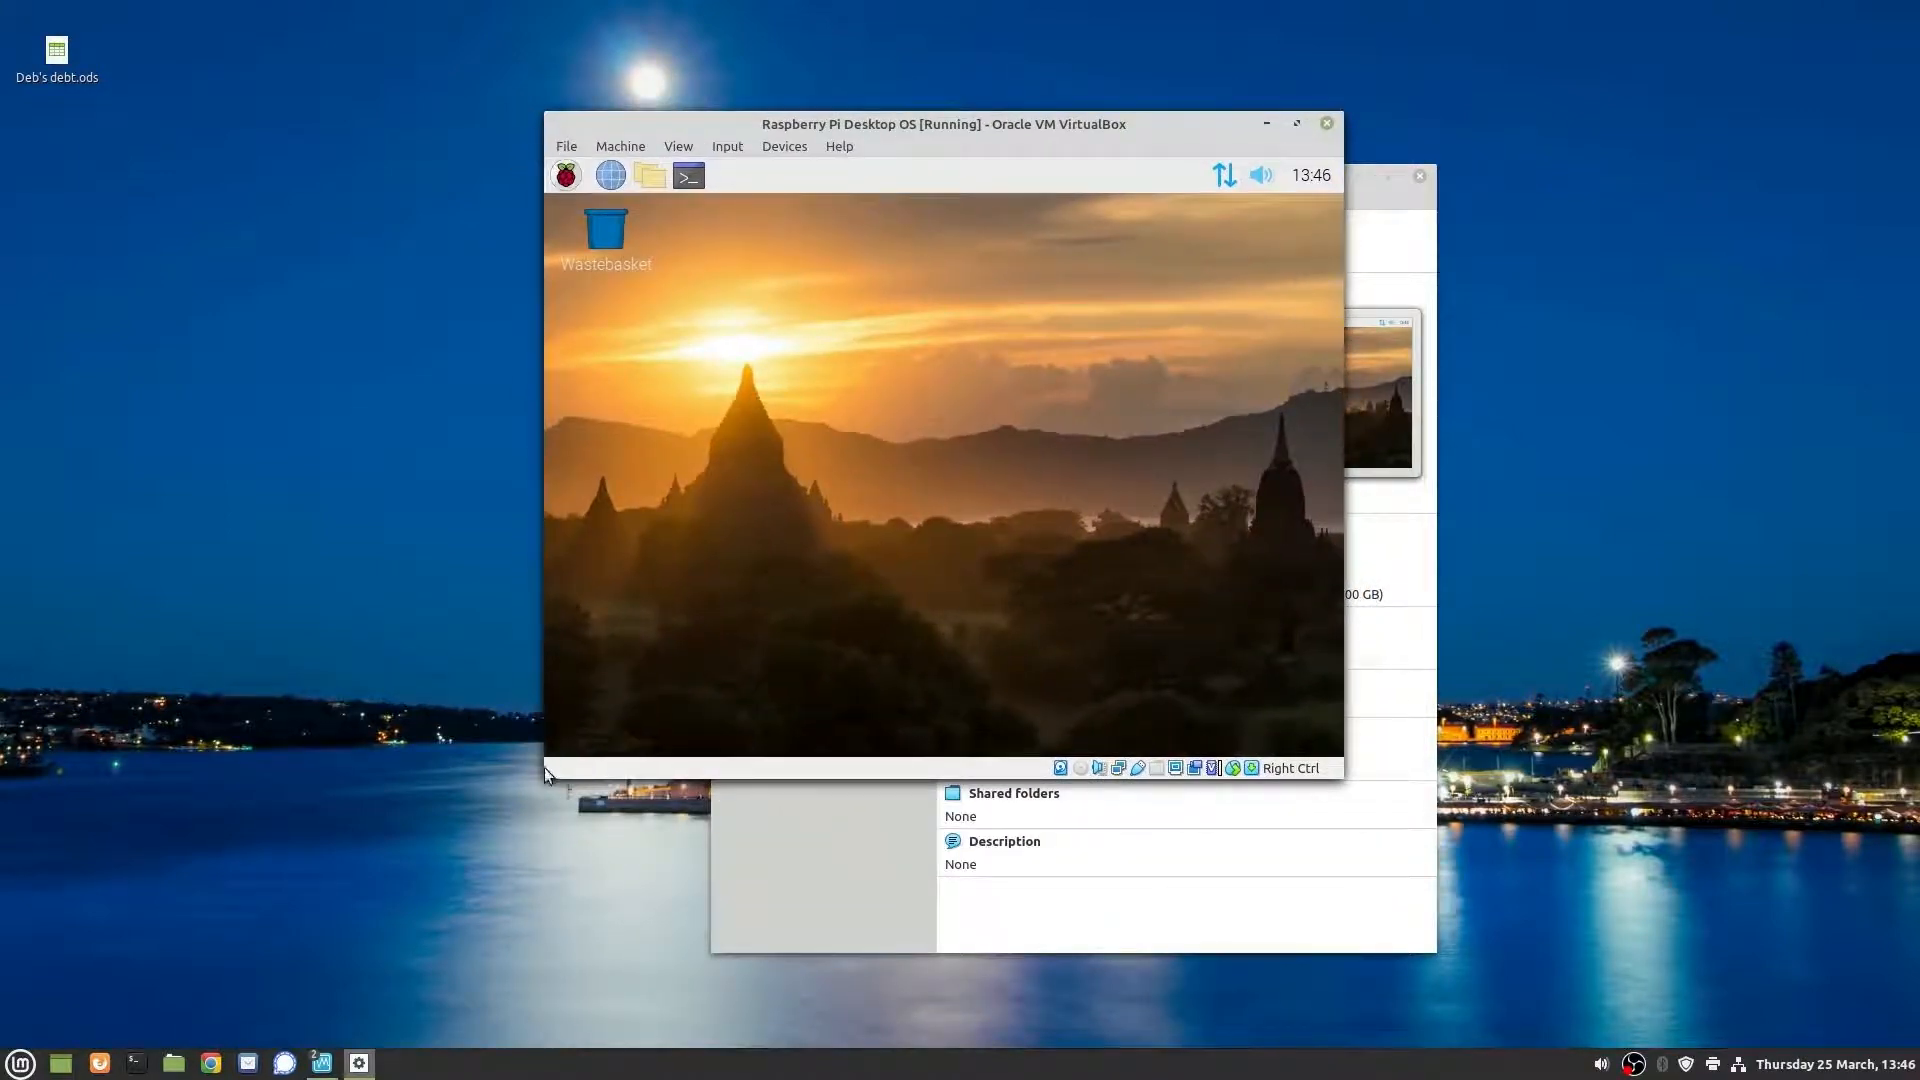
mouse_move(555, 772)
mouse_down()
mouse_move(291, 921)
mouse_move(244, 991)
mouse_move(466, 935)
mouse_move(517, 897)
mouse_move(552, 805)
mouse_up()
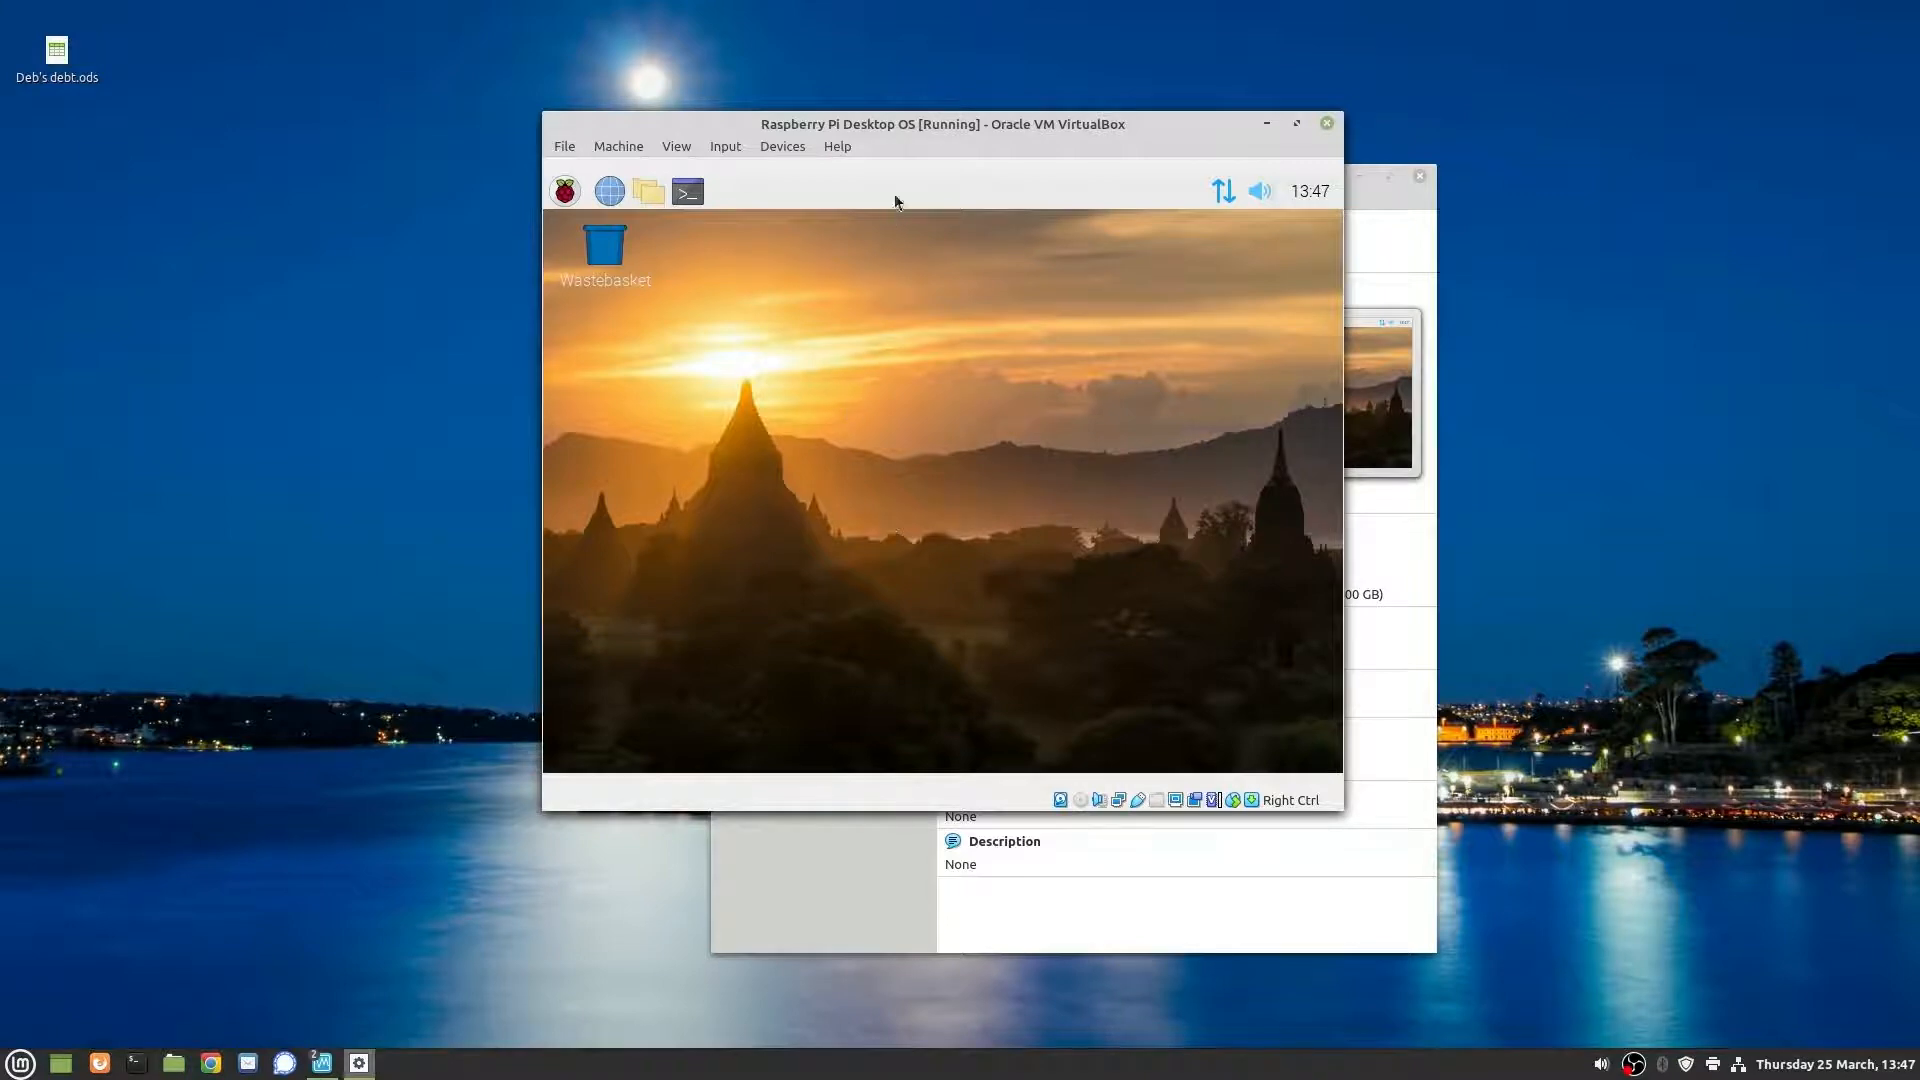
drag(921, 124, 1017, 157)
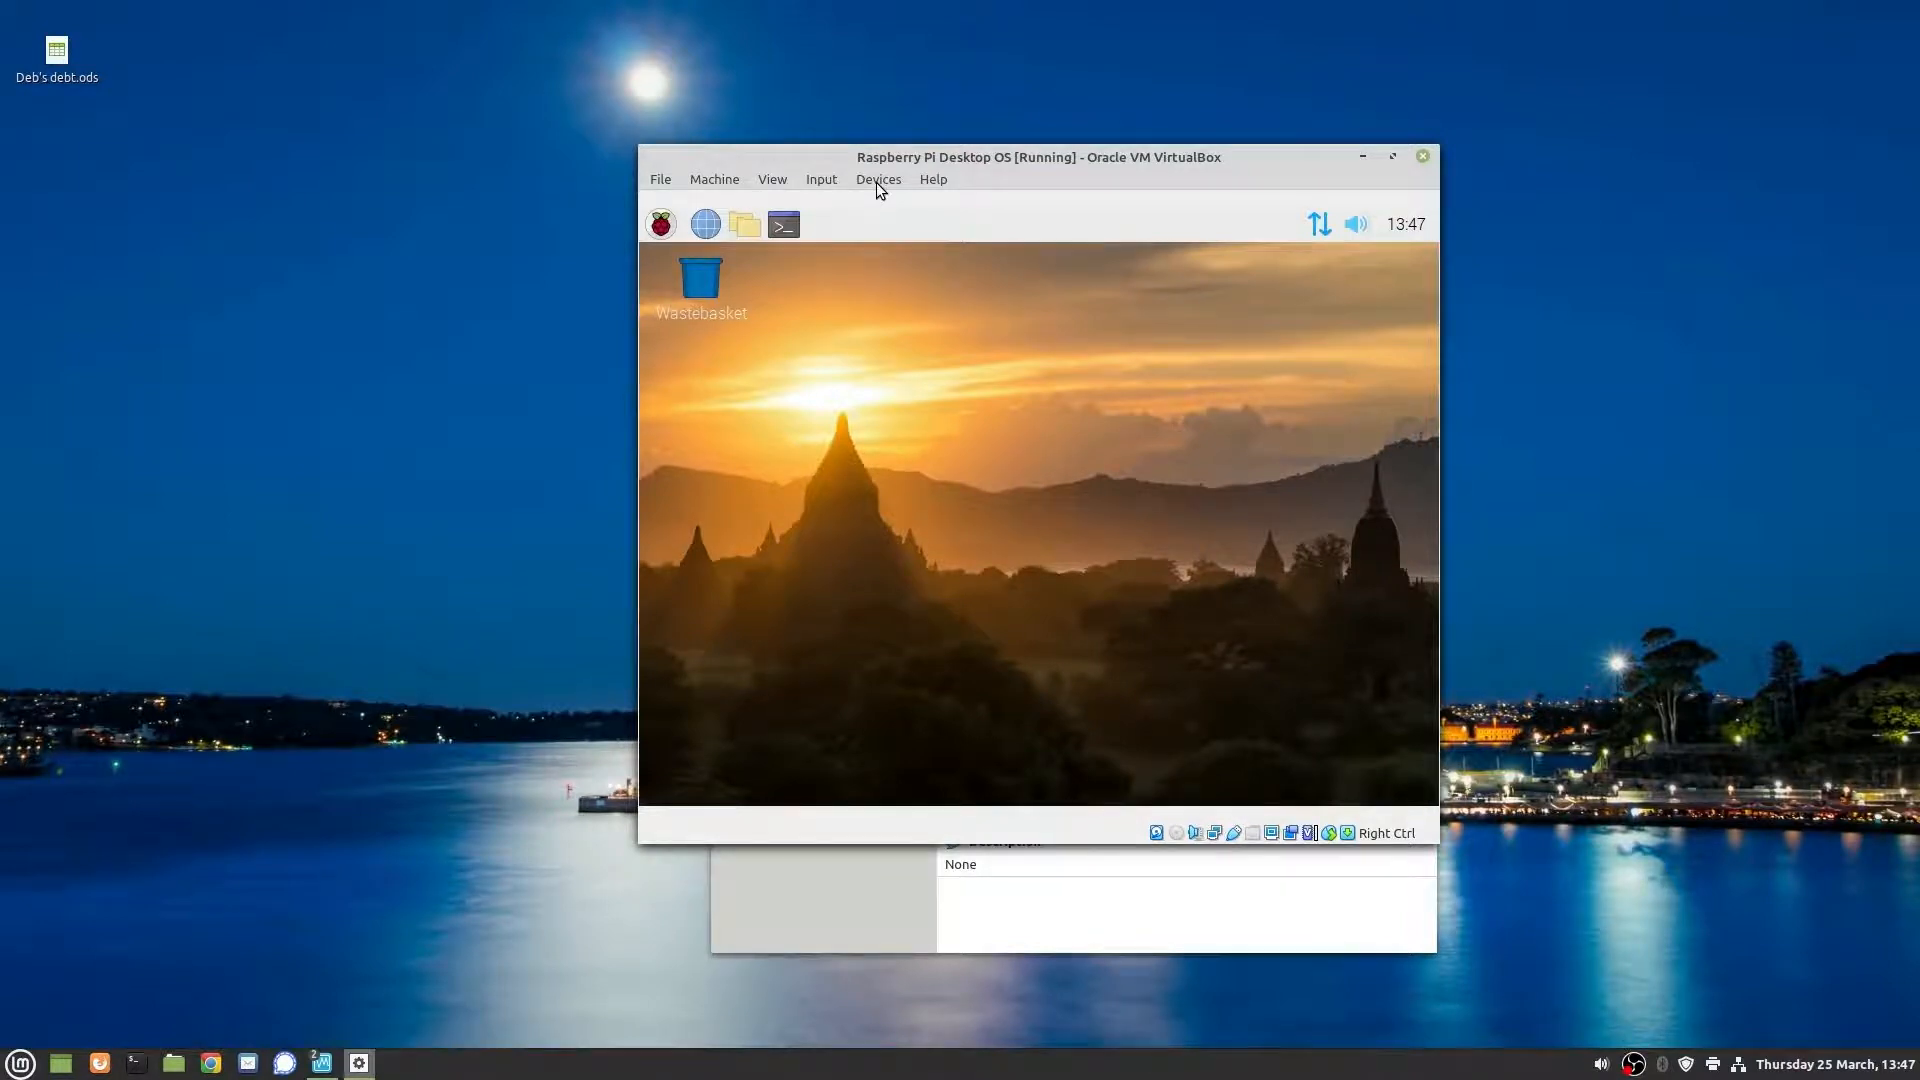
Step: Insert the Guest Additions CD image into the running virtual machine and cancel the removable medium dialog
click(876, 182)
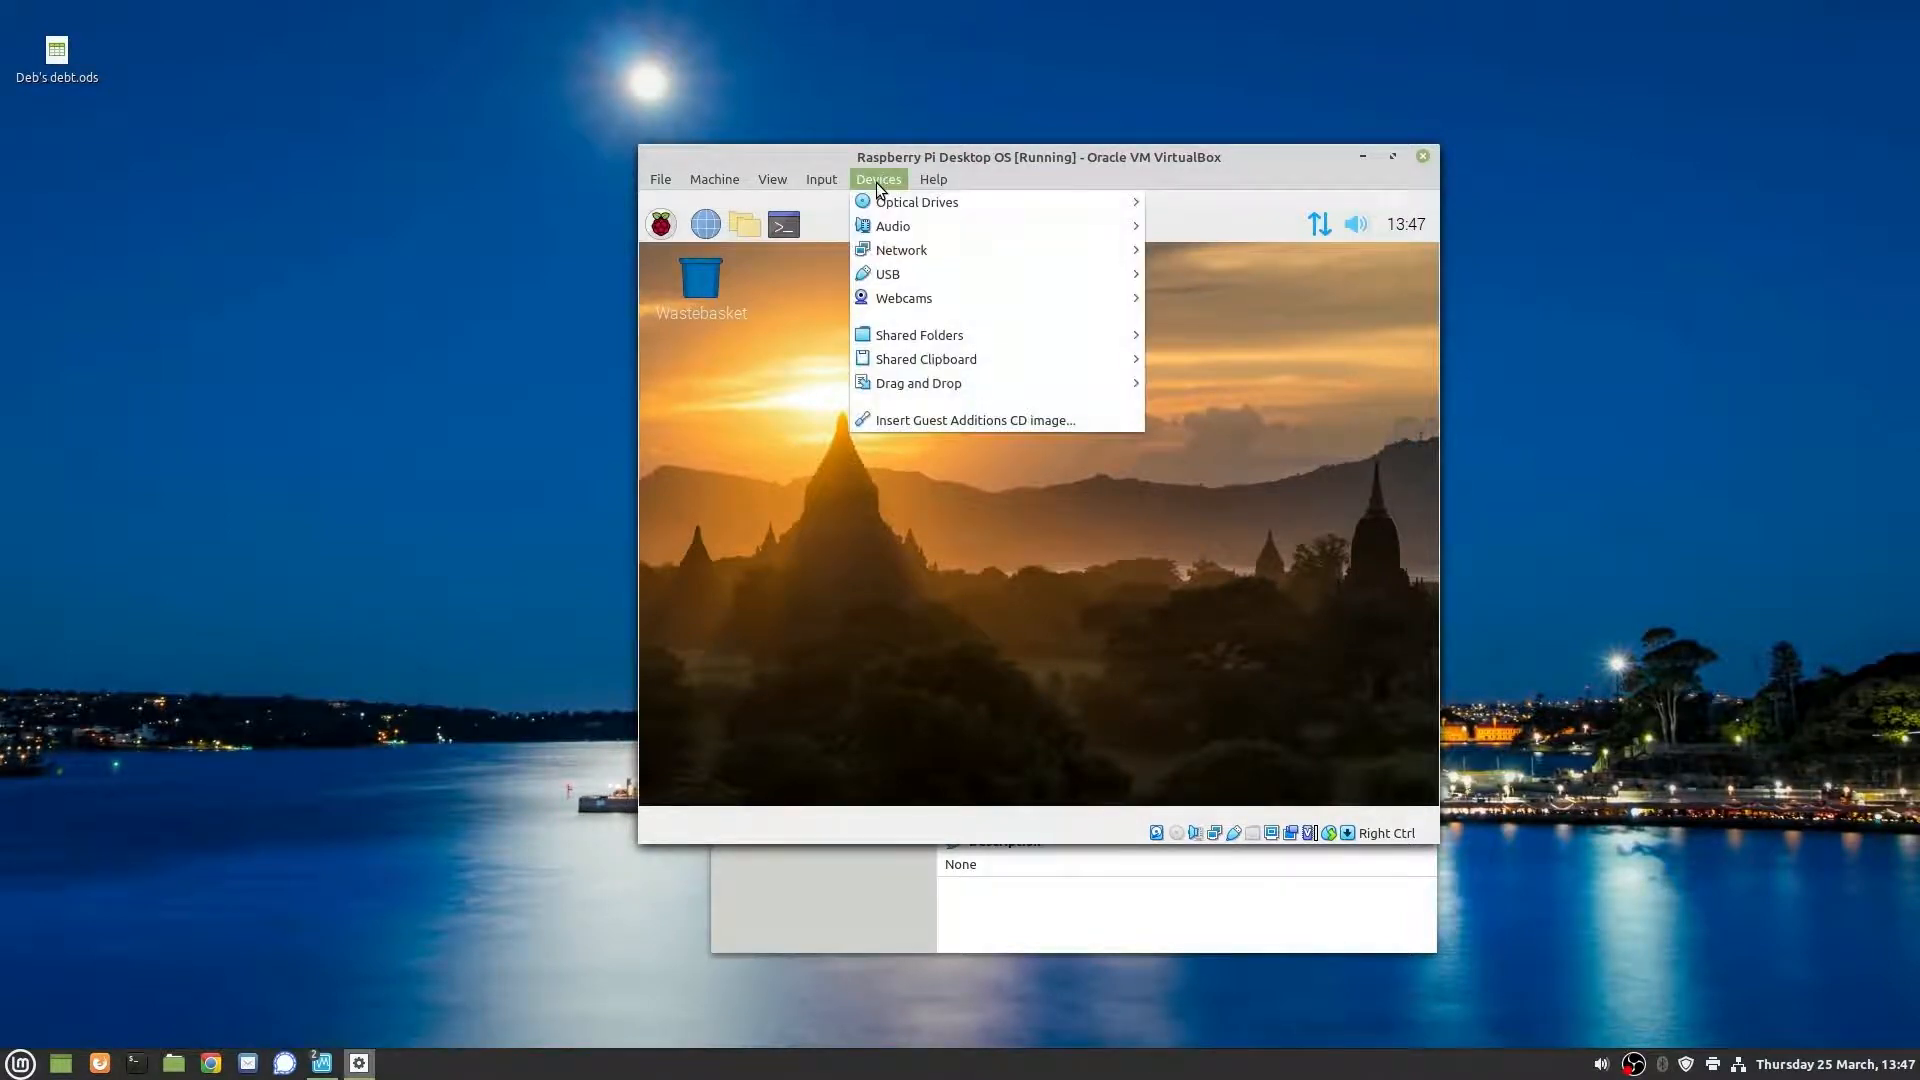
click(932, 422)
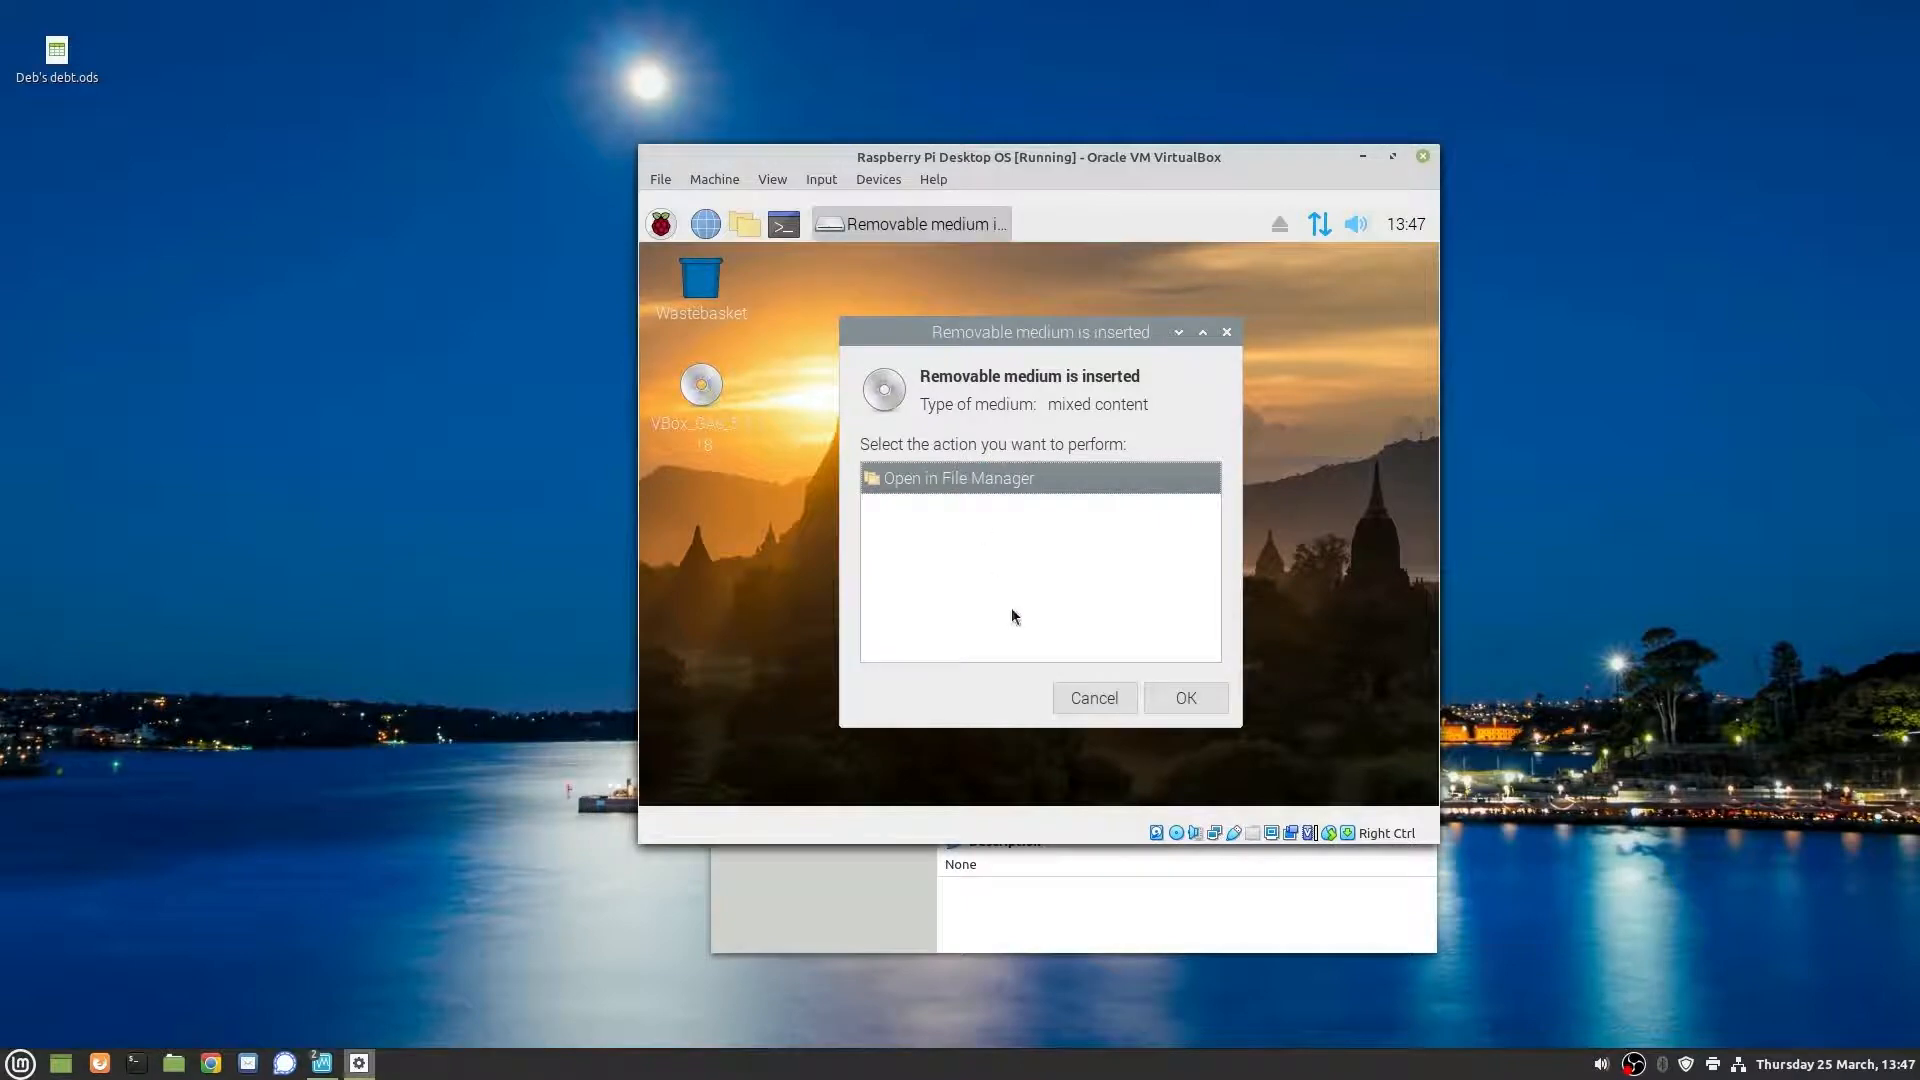
click(1102, 700)
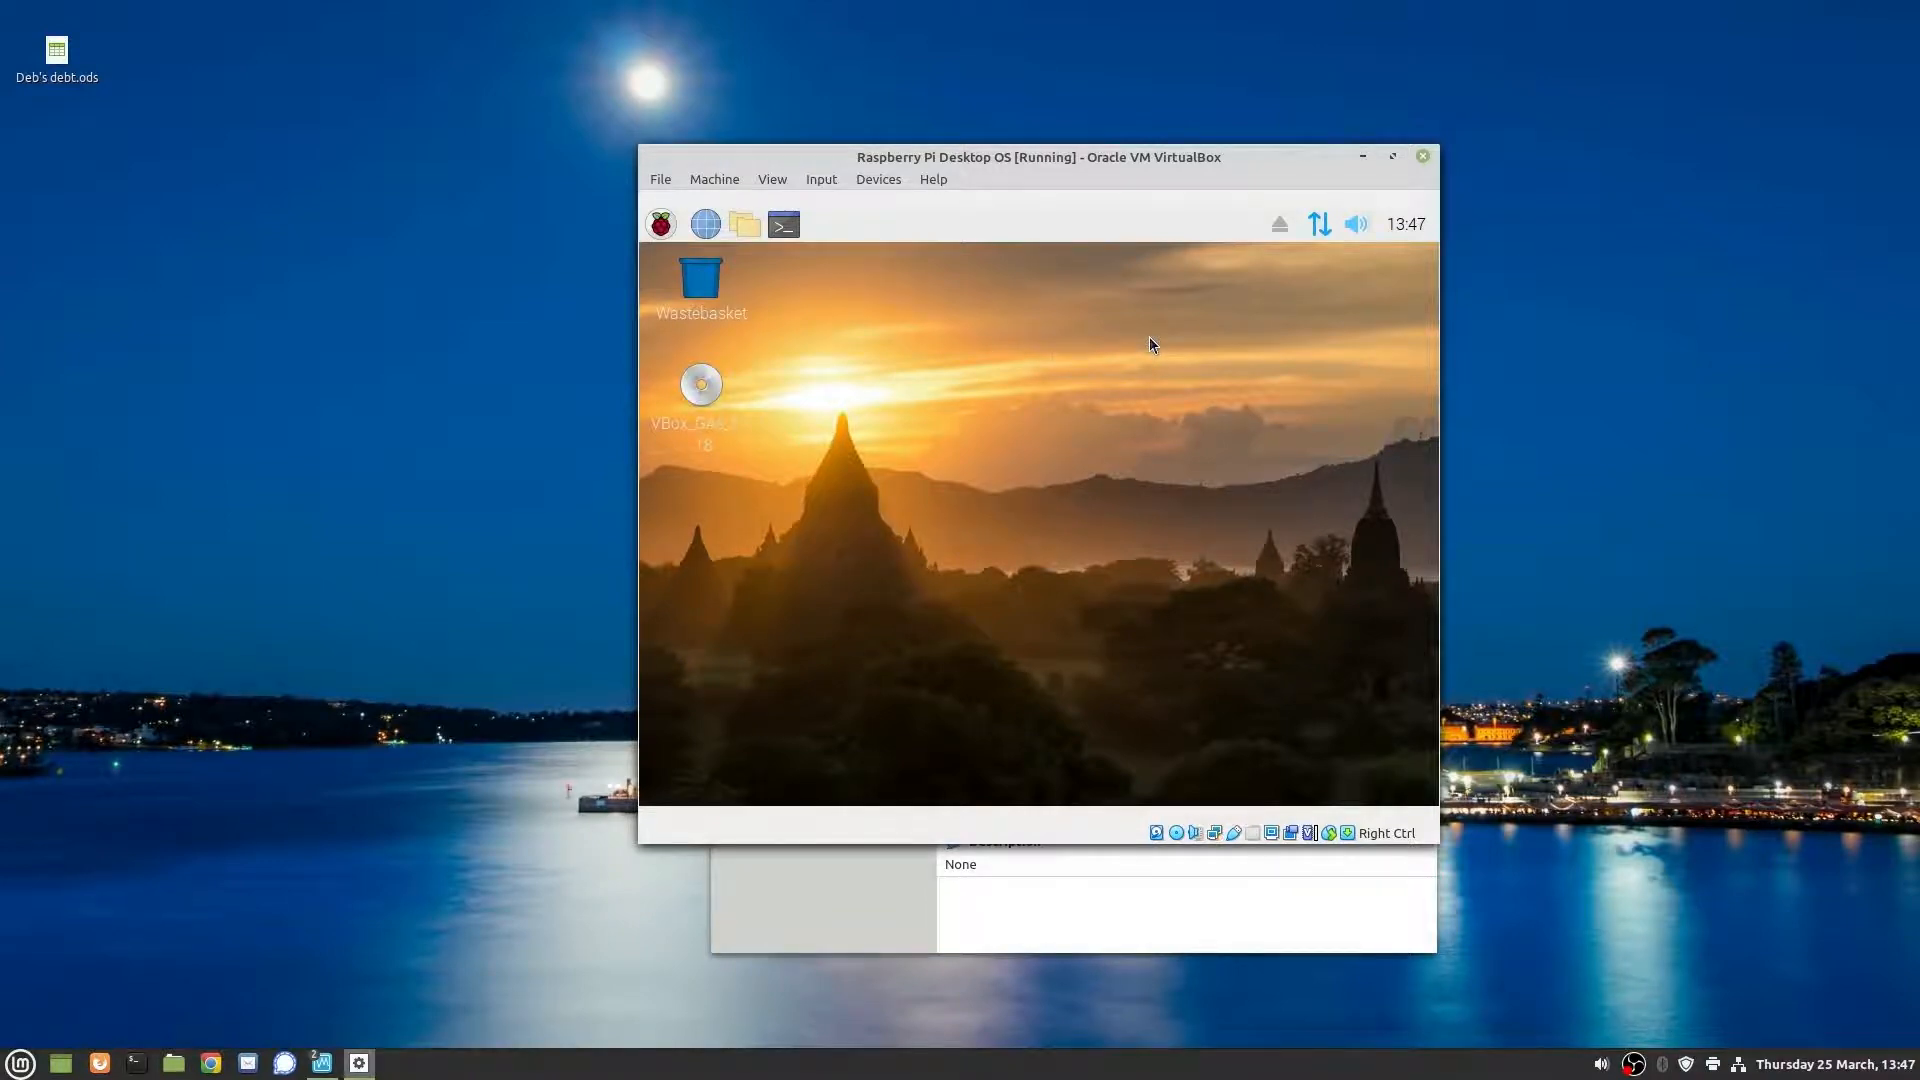
Step: Open a terminal in the guest and refresh the package lists with sudo apt update
click(784, 226)
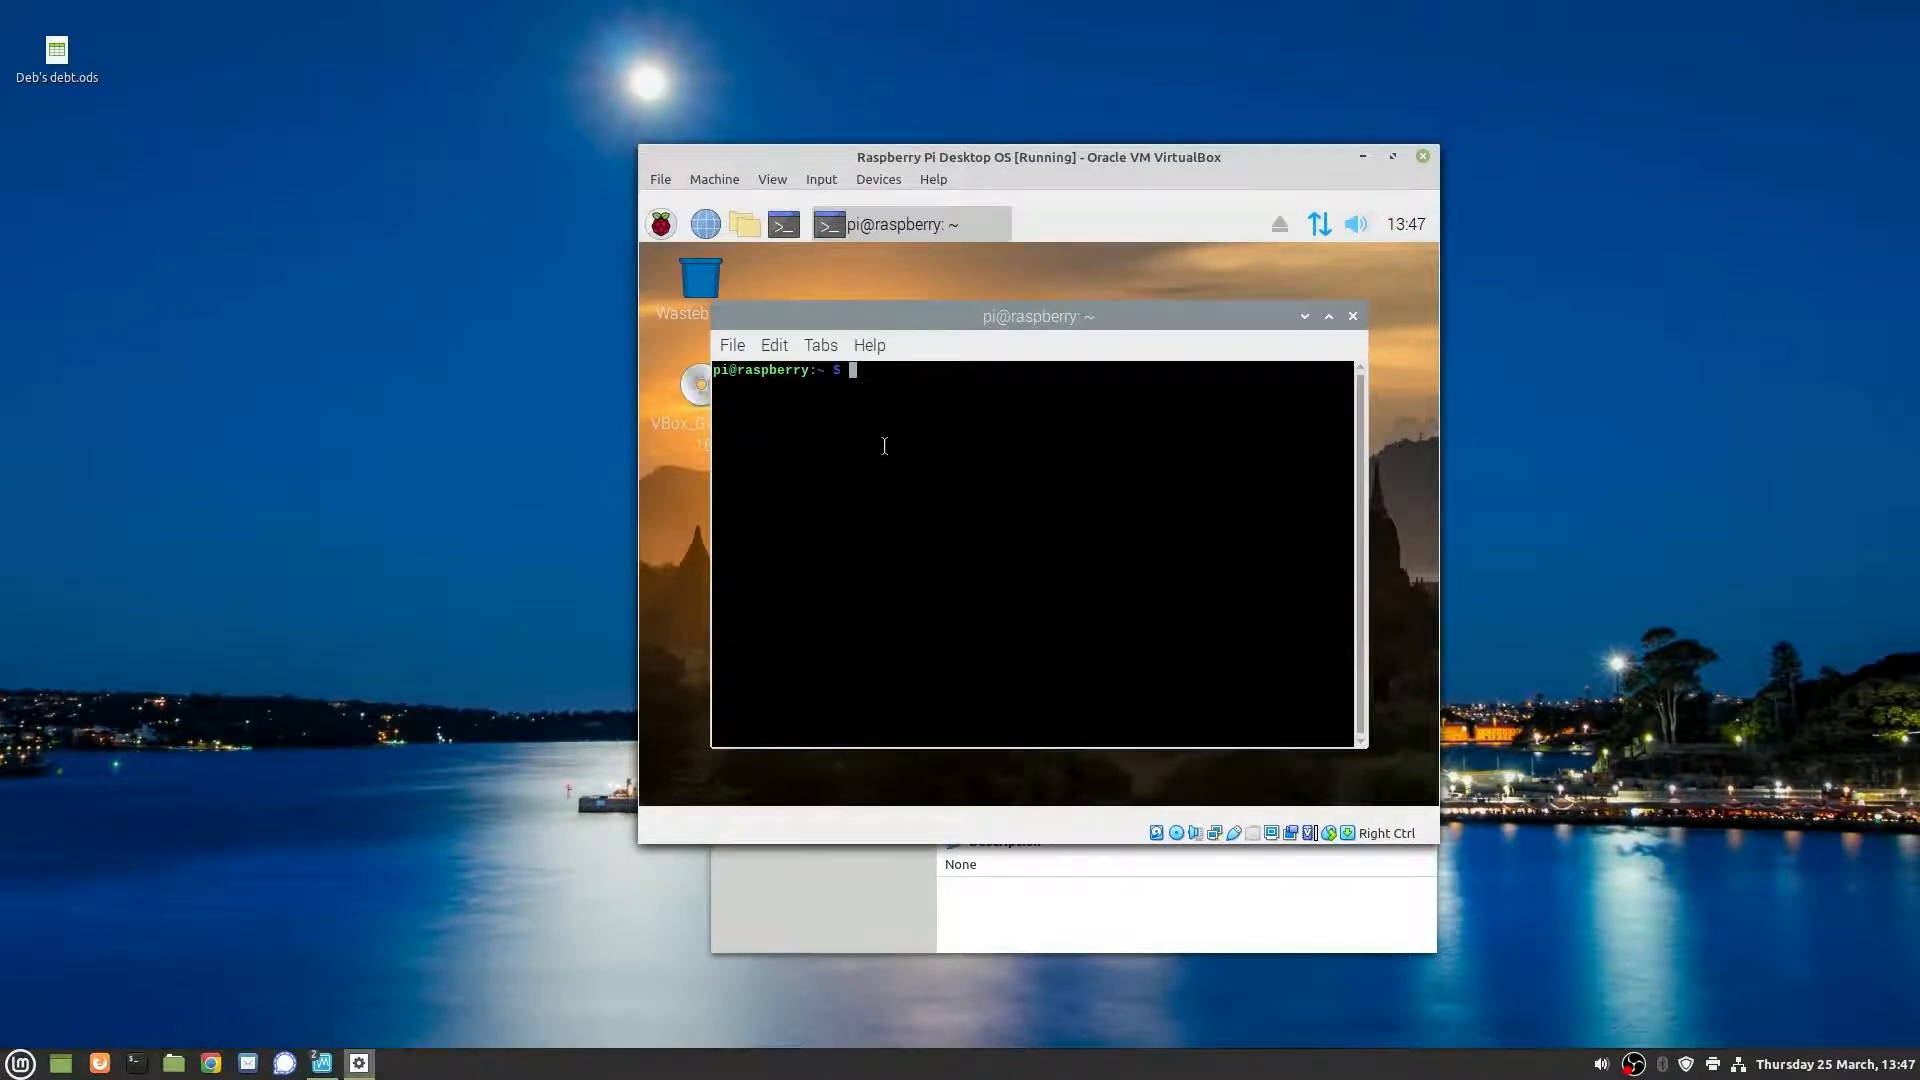
text(sudo apt update)
key(Return)
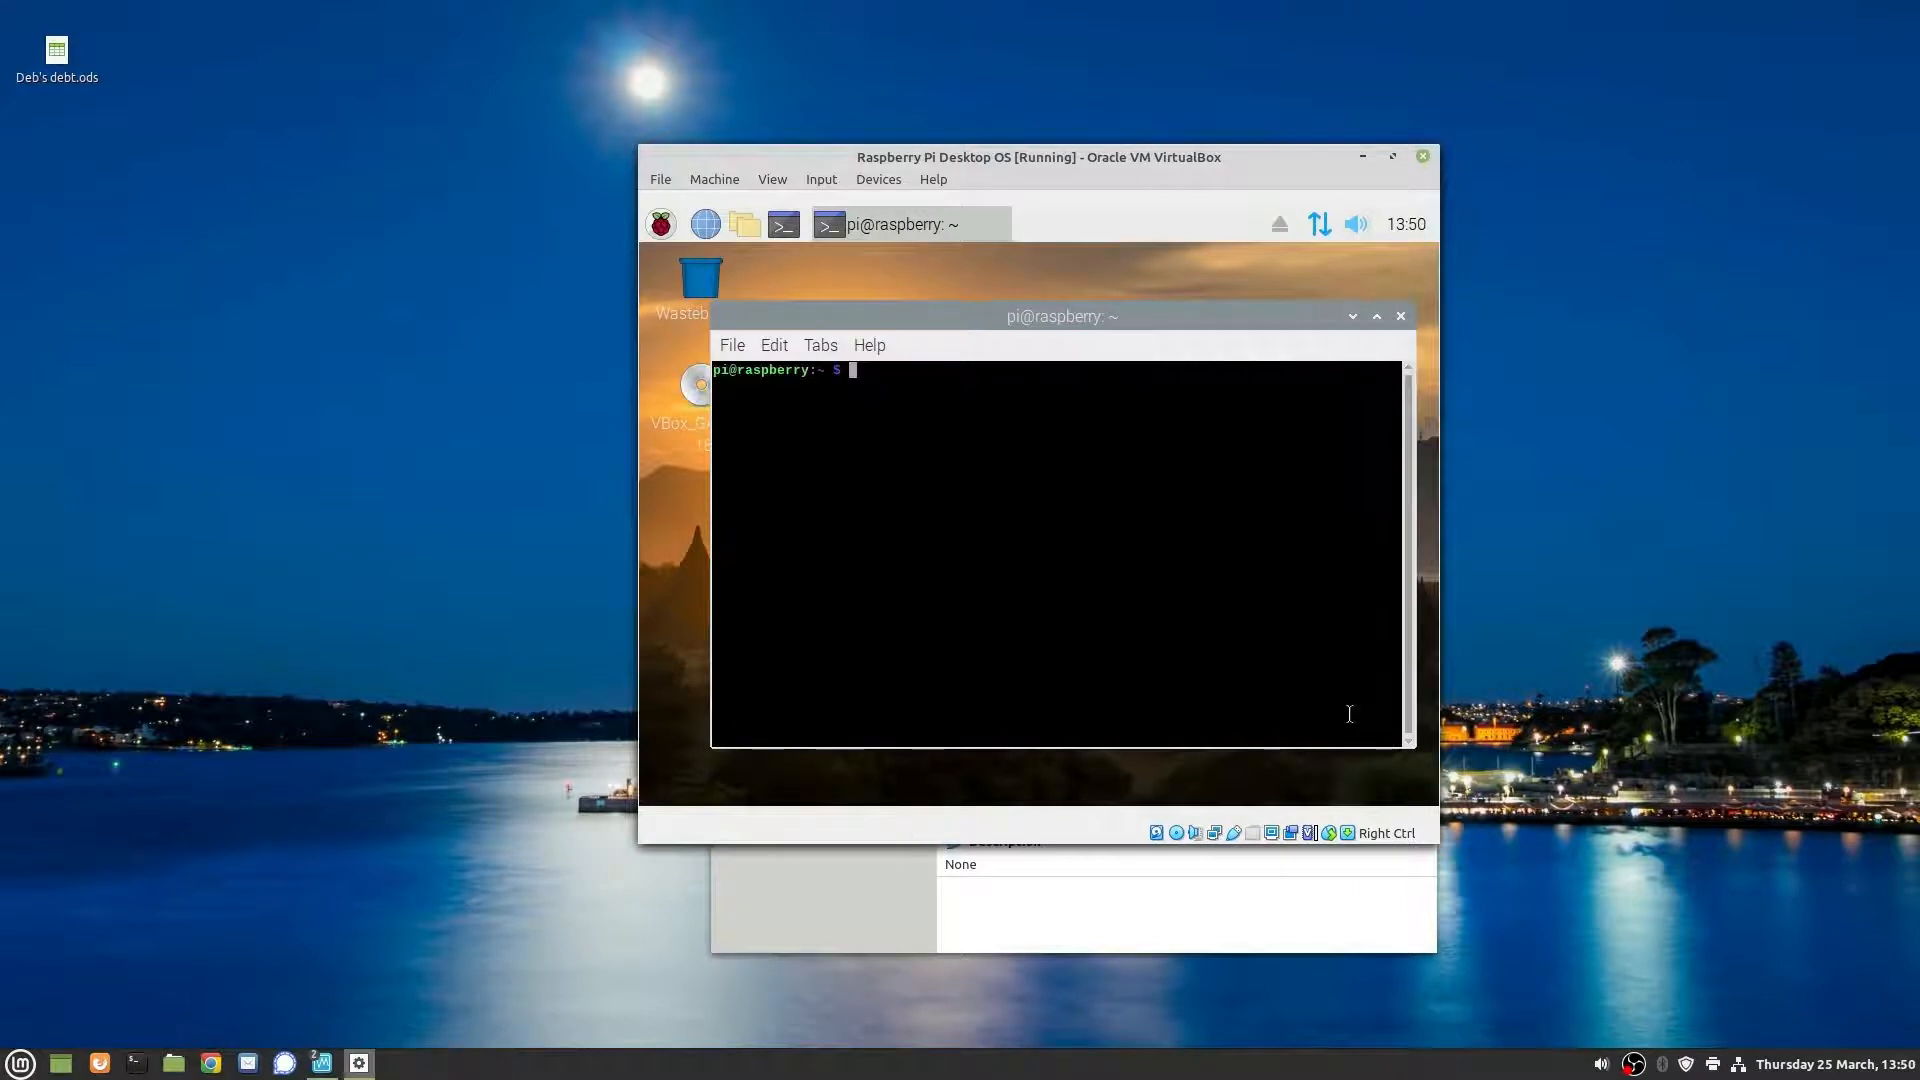
Step: Install the build packages by running sudo apt install build-essential dkms linux-headers-$(uname -r)
text(sudo apt install build-essential)
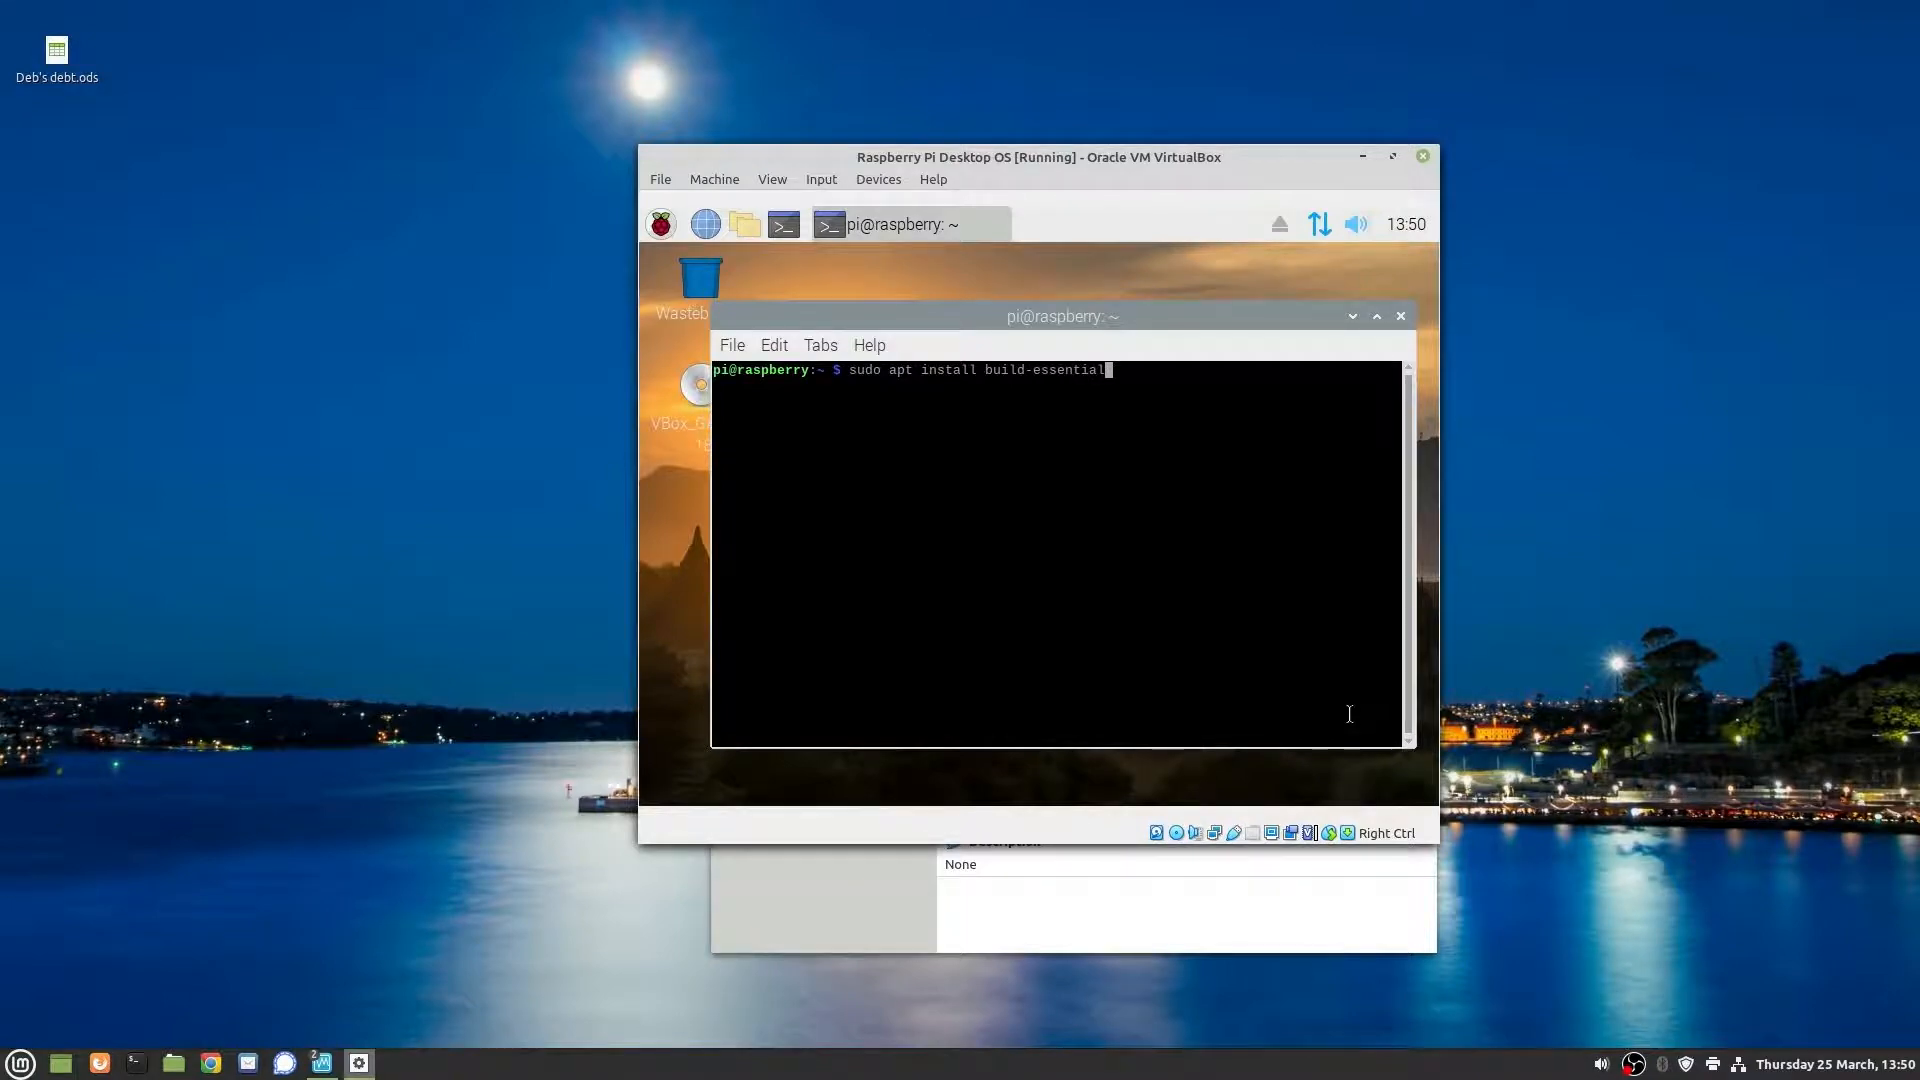
text( dkms linux-headers-)
text($)
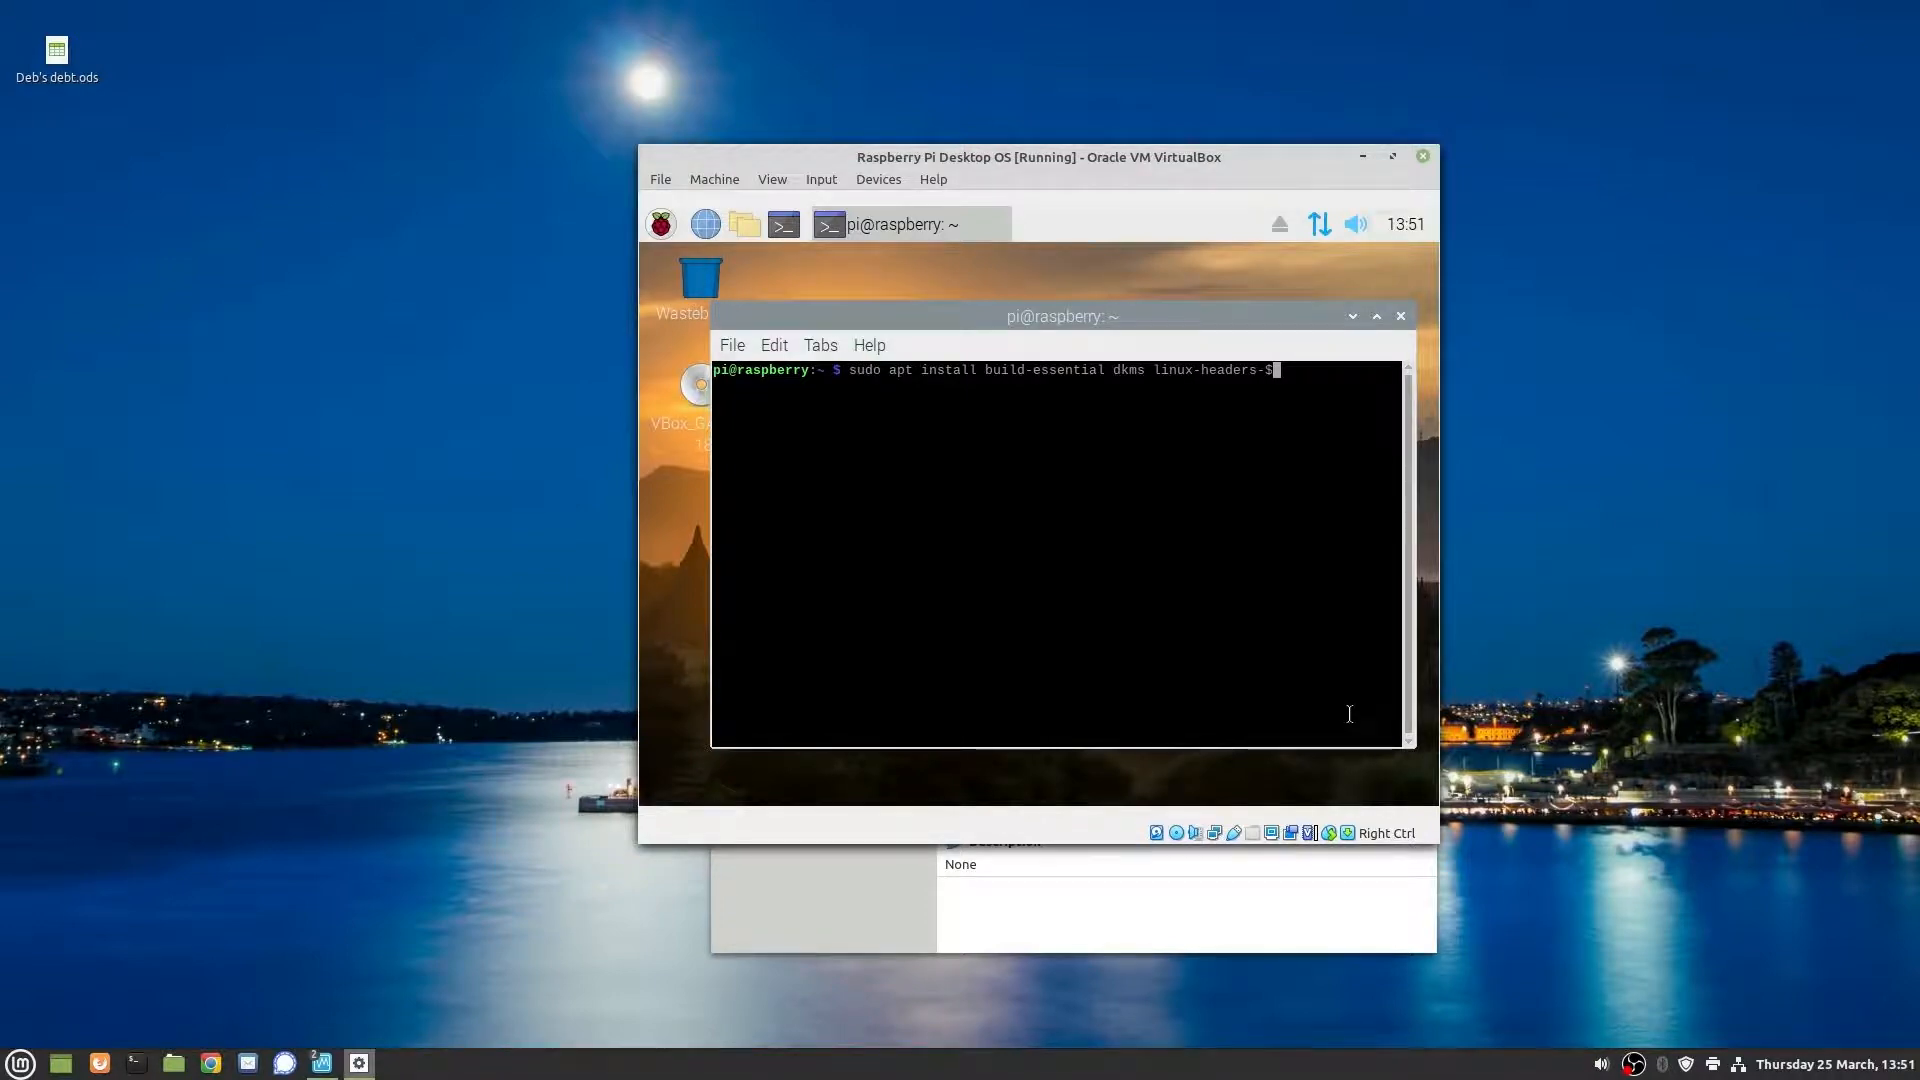
text((uname -r))
key(Return)
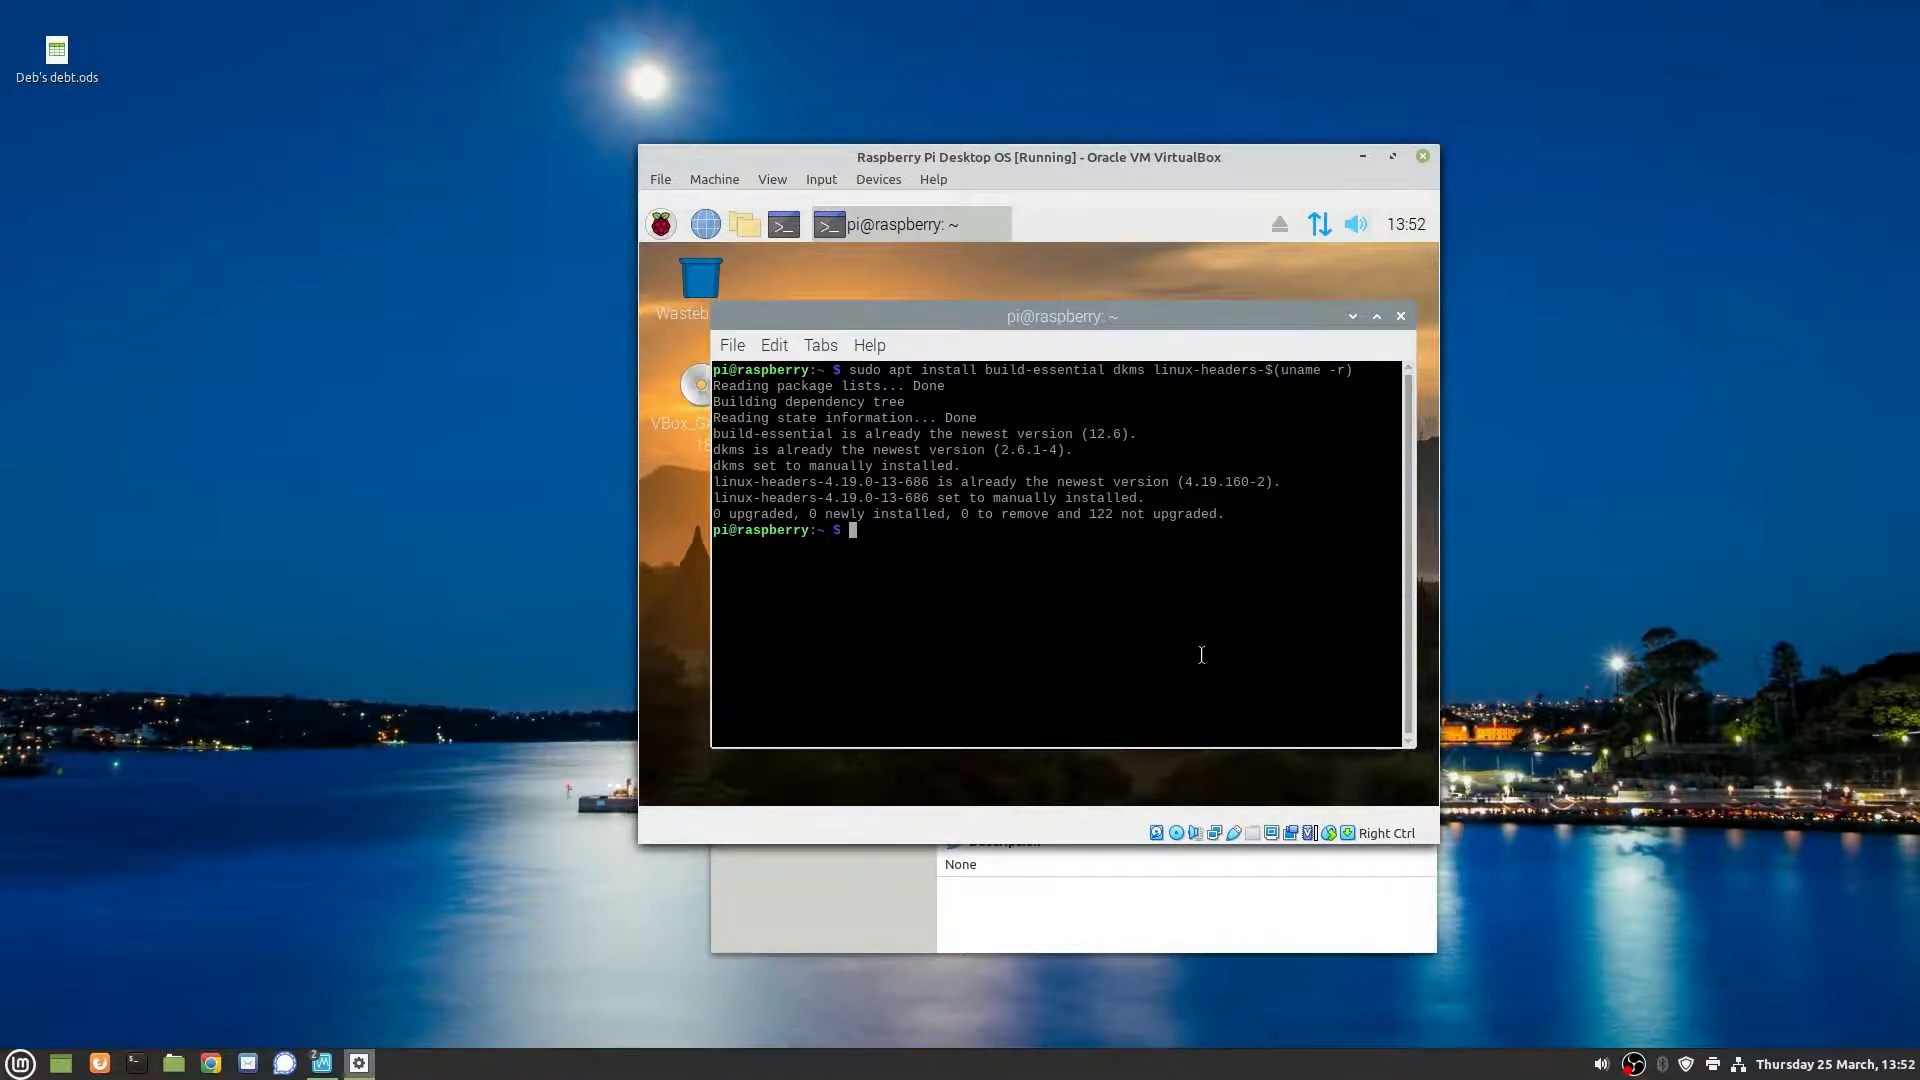
Step: Create the /mnt/cdrom directory with sudo mkdir -p and mount /dev/cdrom on it
text(sudo mkdir -p /mnt/)
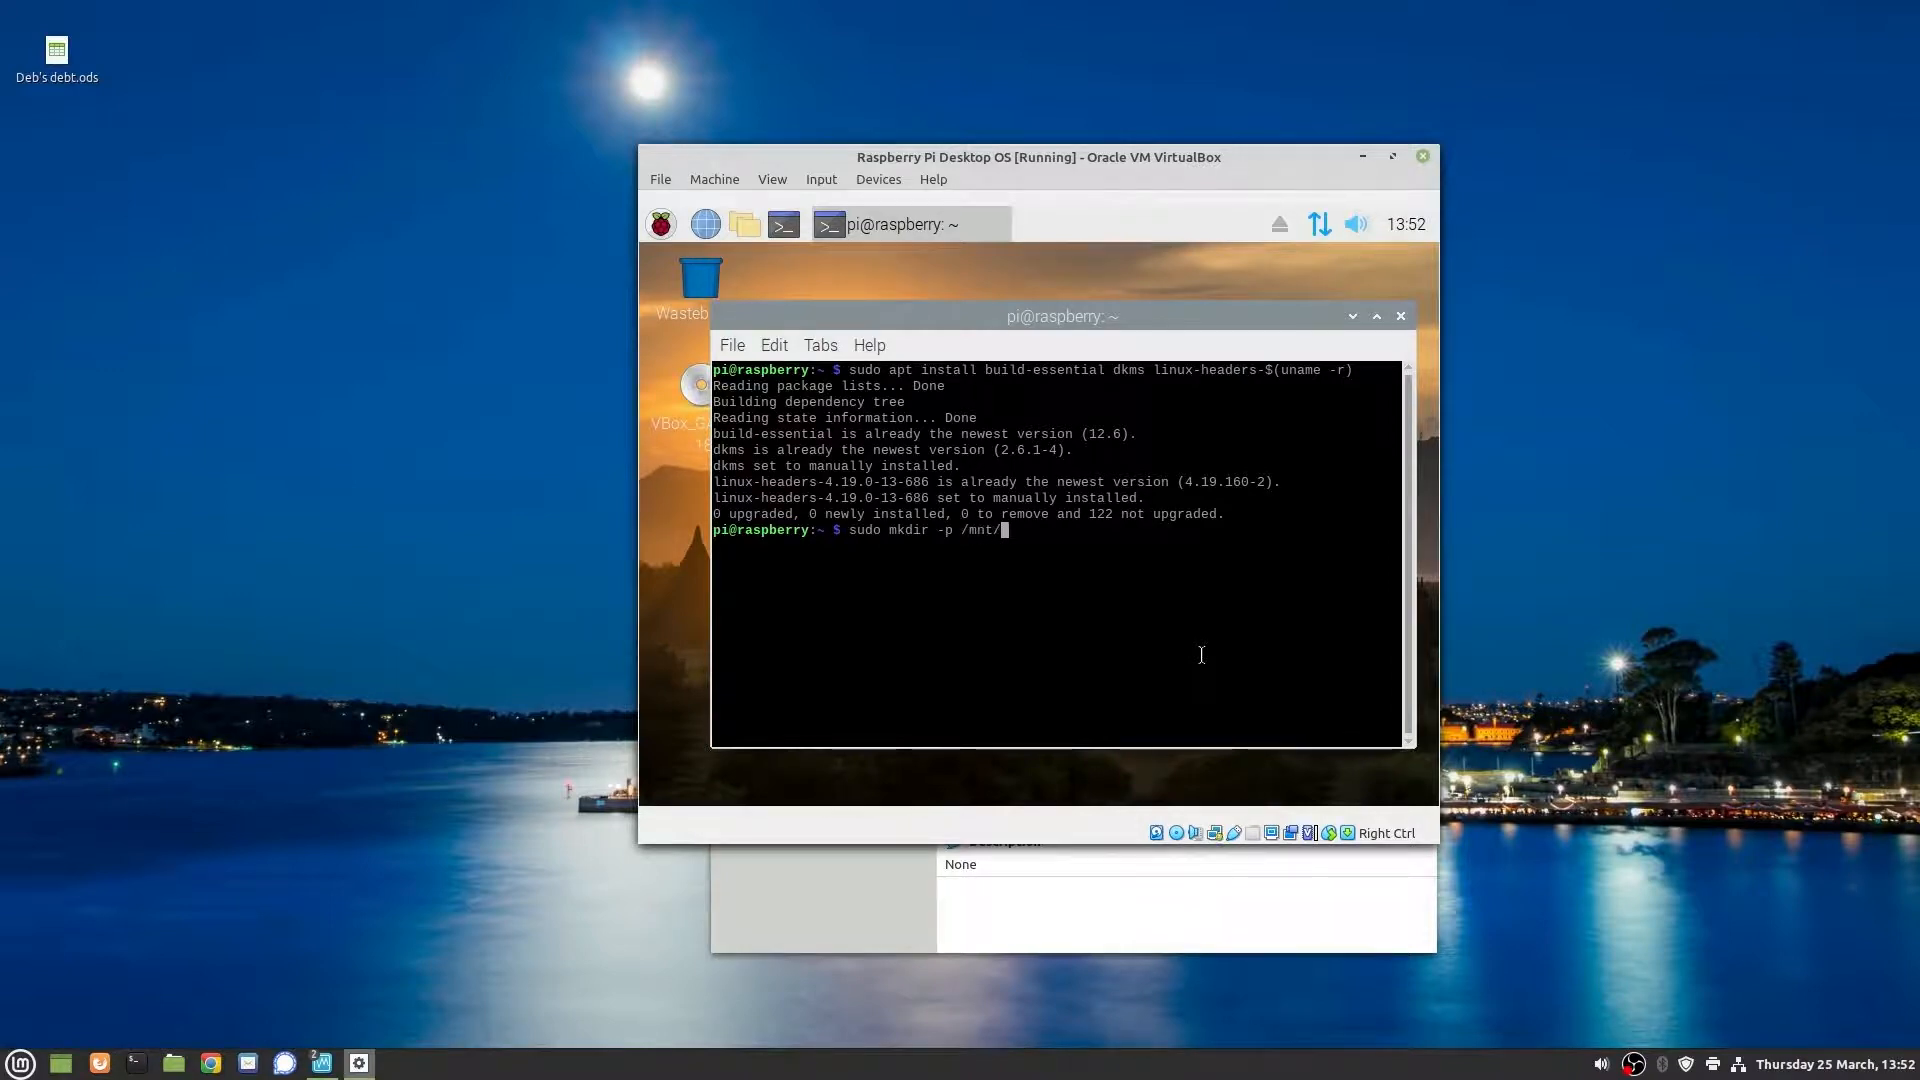
text(cdrom)
key(Return)
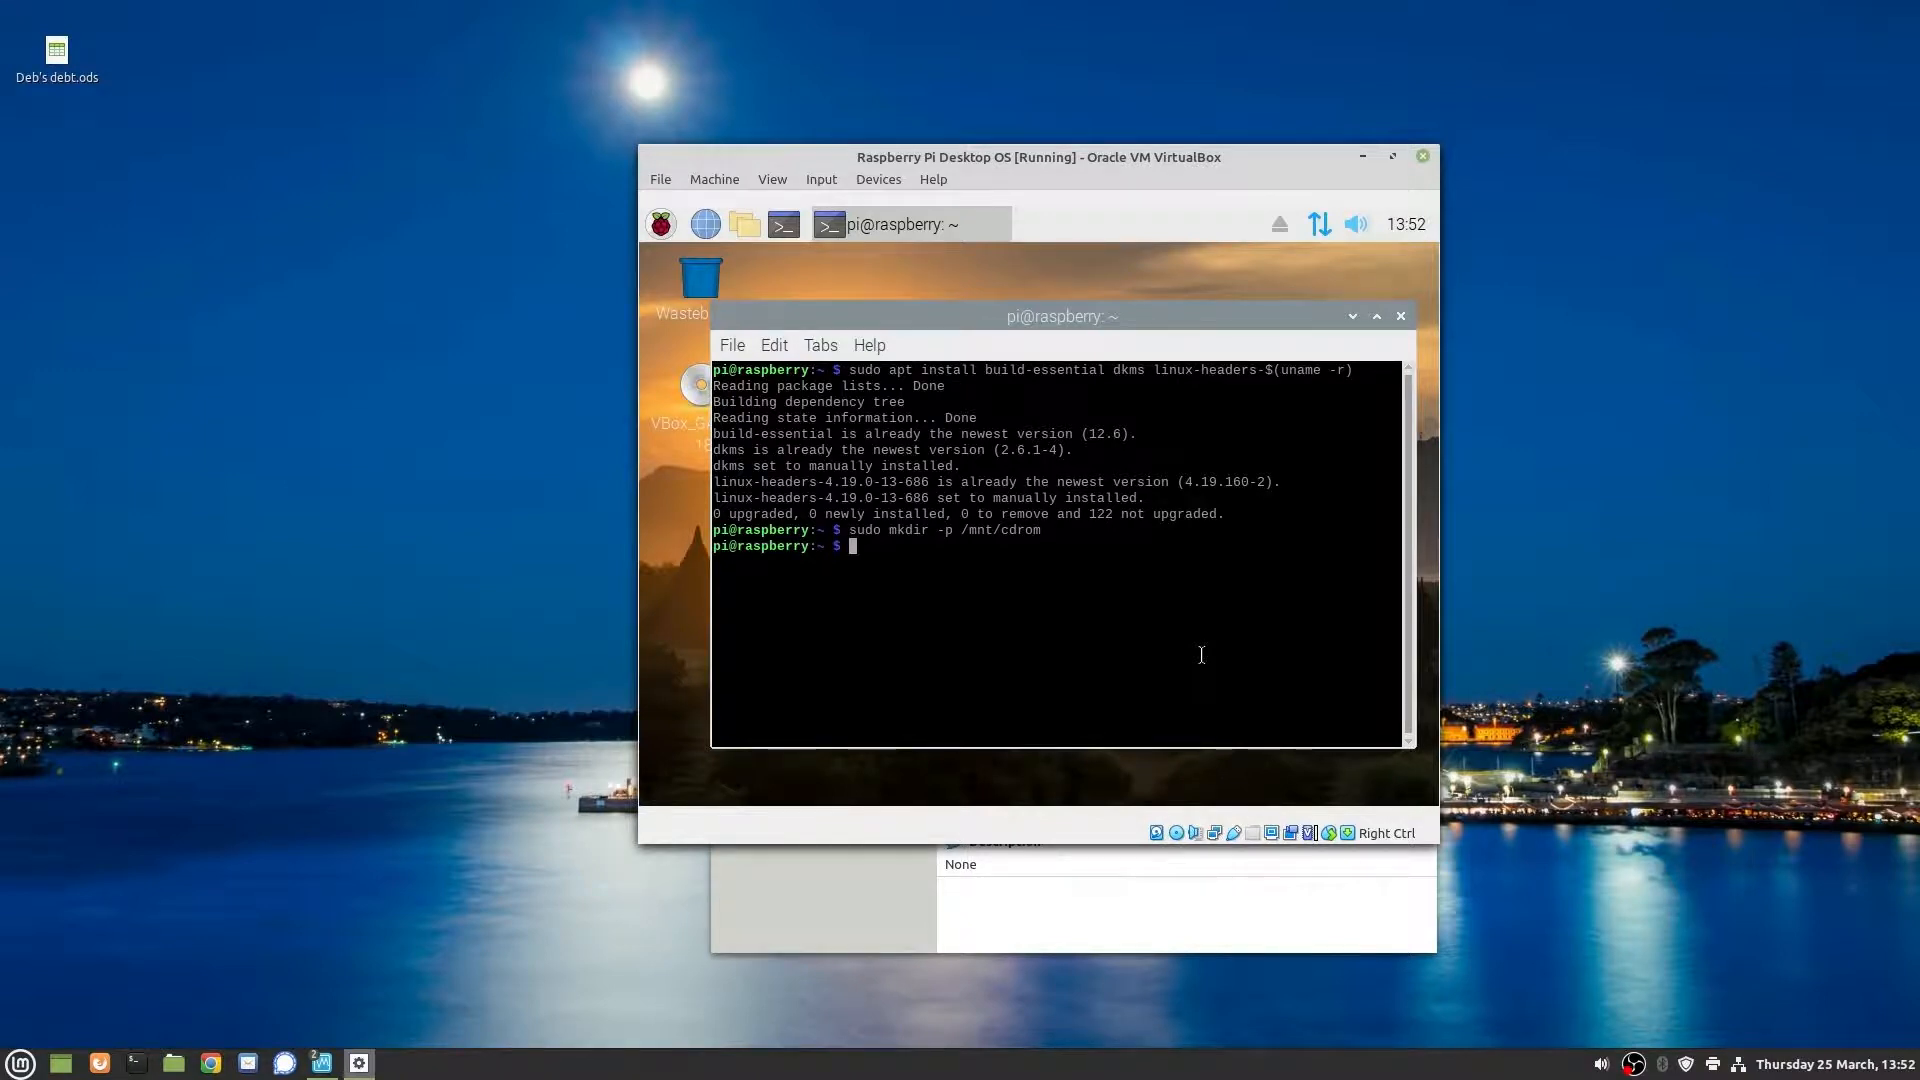
text(sudo mount /dev/cdrom /mn)
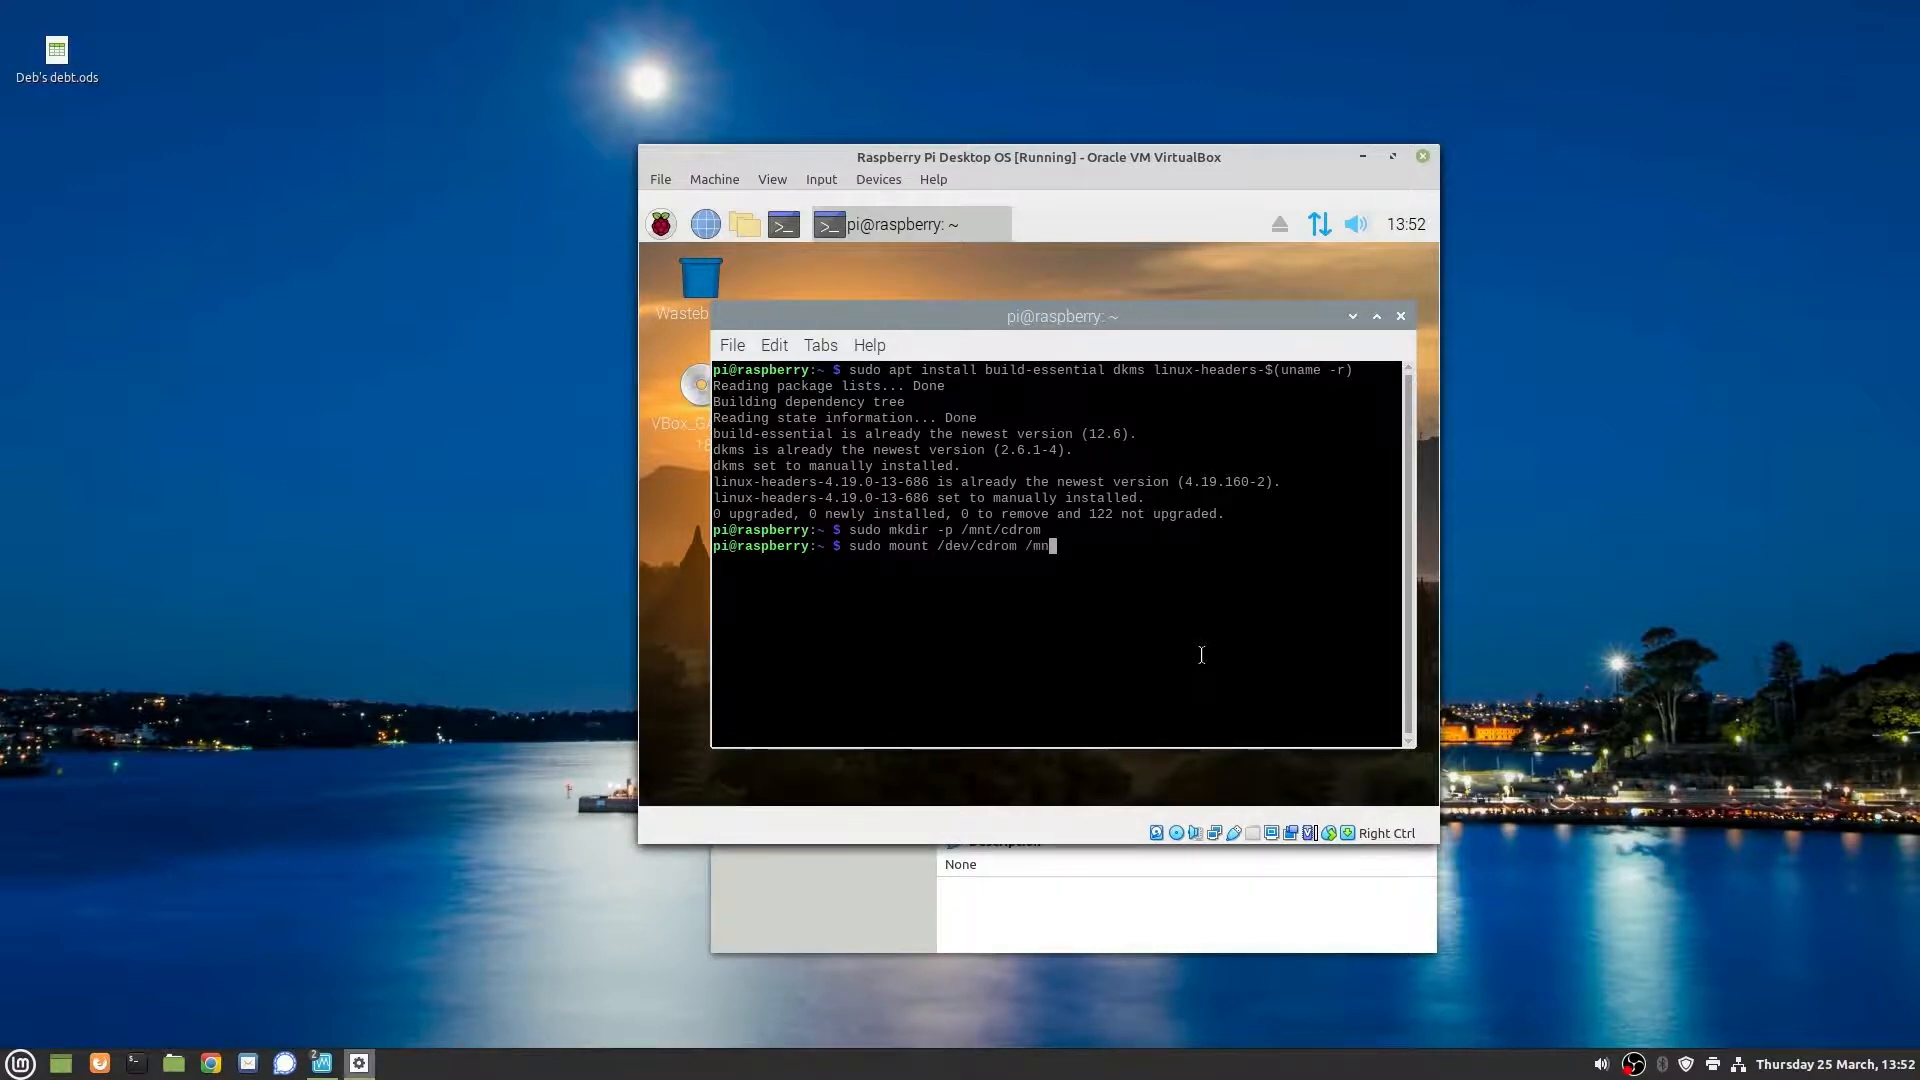
text(t/cdrom)
key(Return)
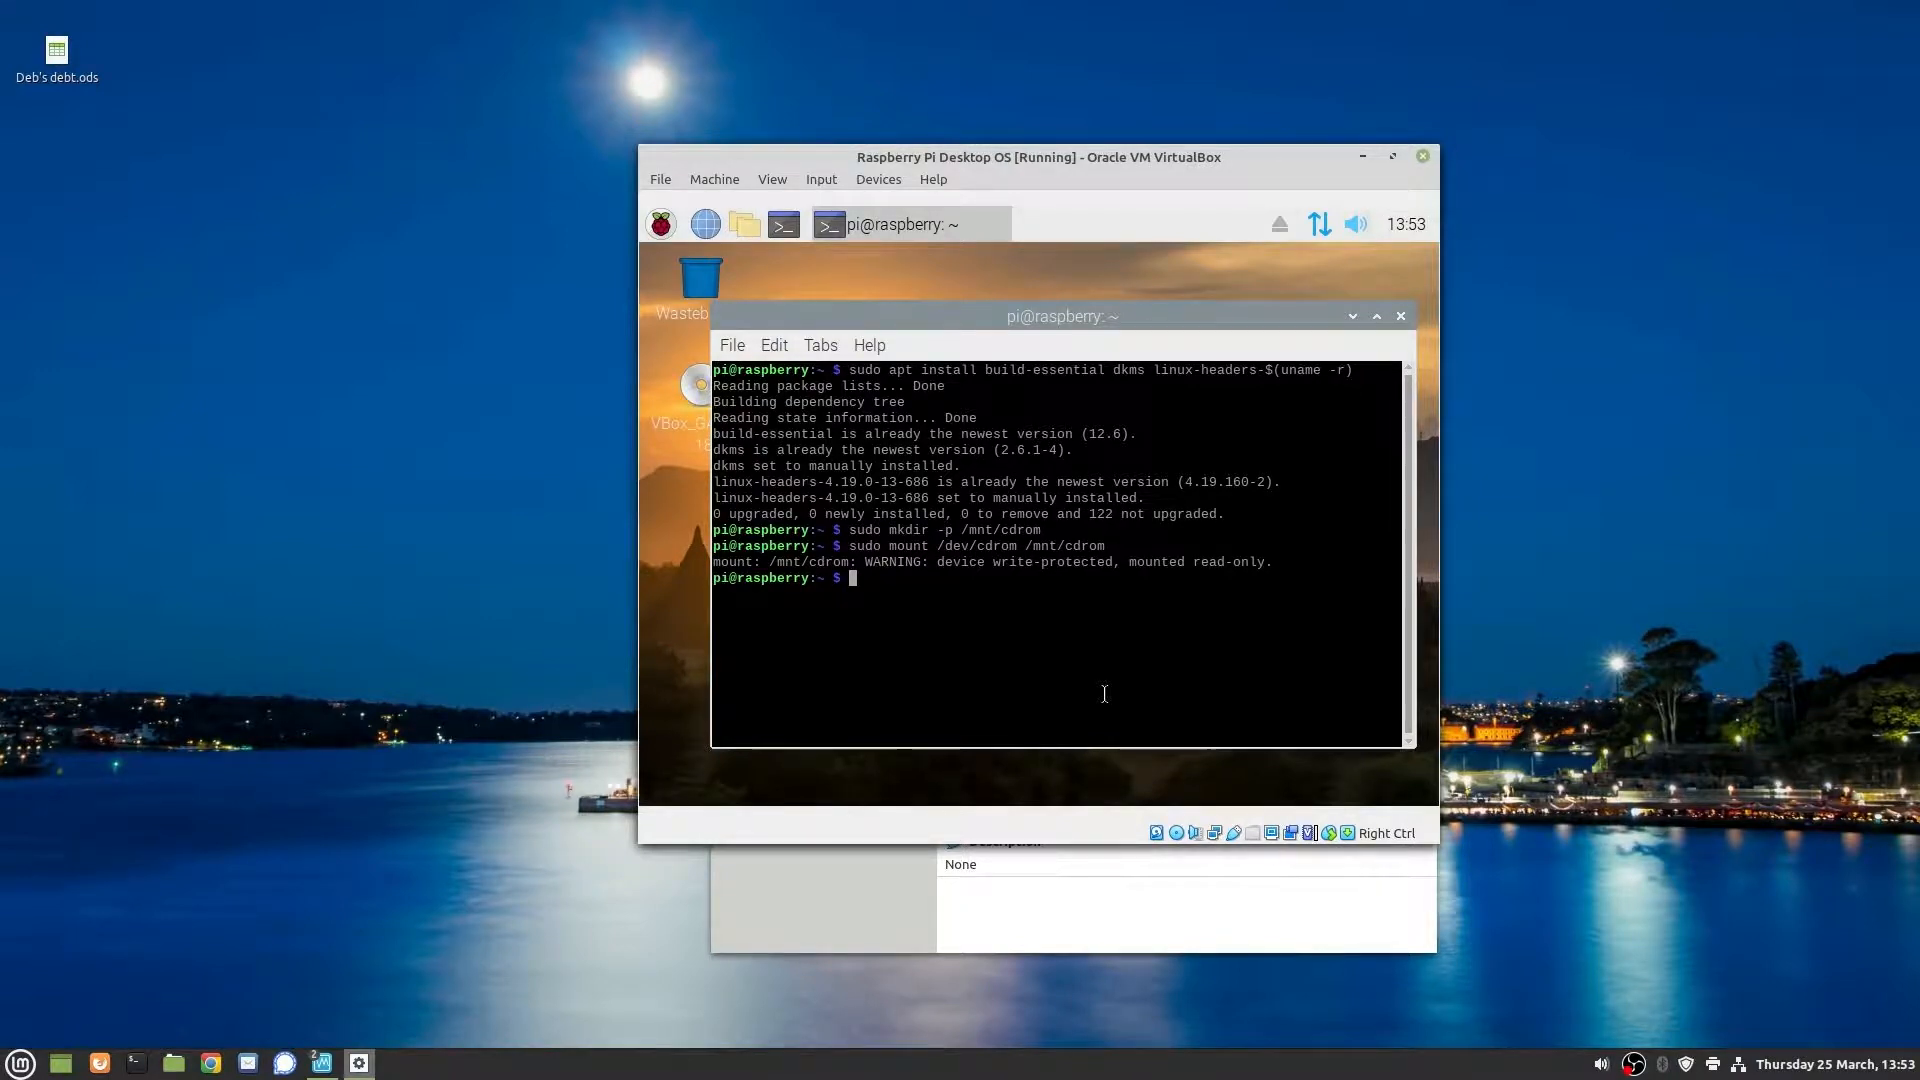
Step: Change to /mnt/cdrom and run the Guest Additions installer with sudo sh ./VBoxLinuxAdditions.run --nox11
text(cd /mnt/cdrom)
key(Return)
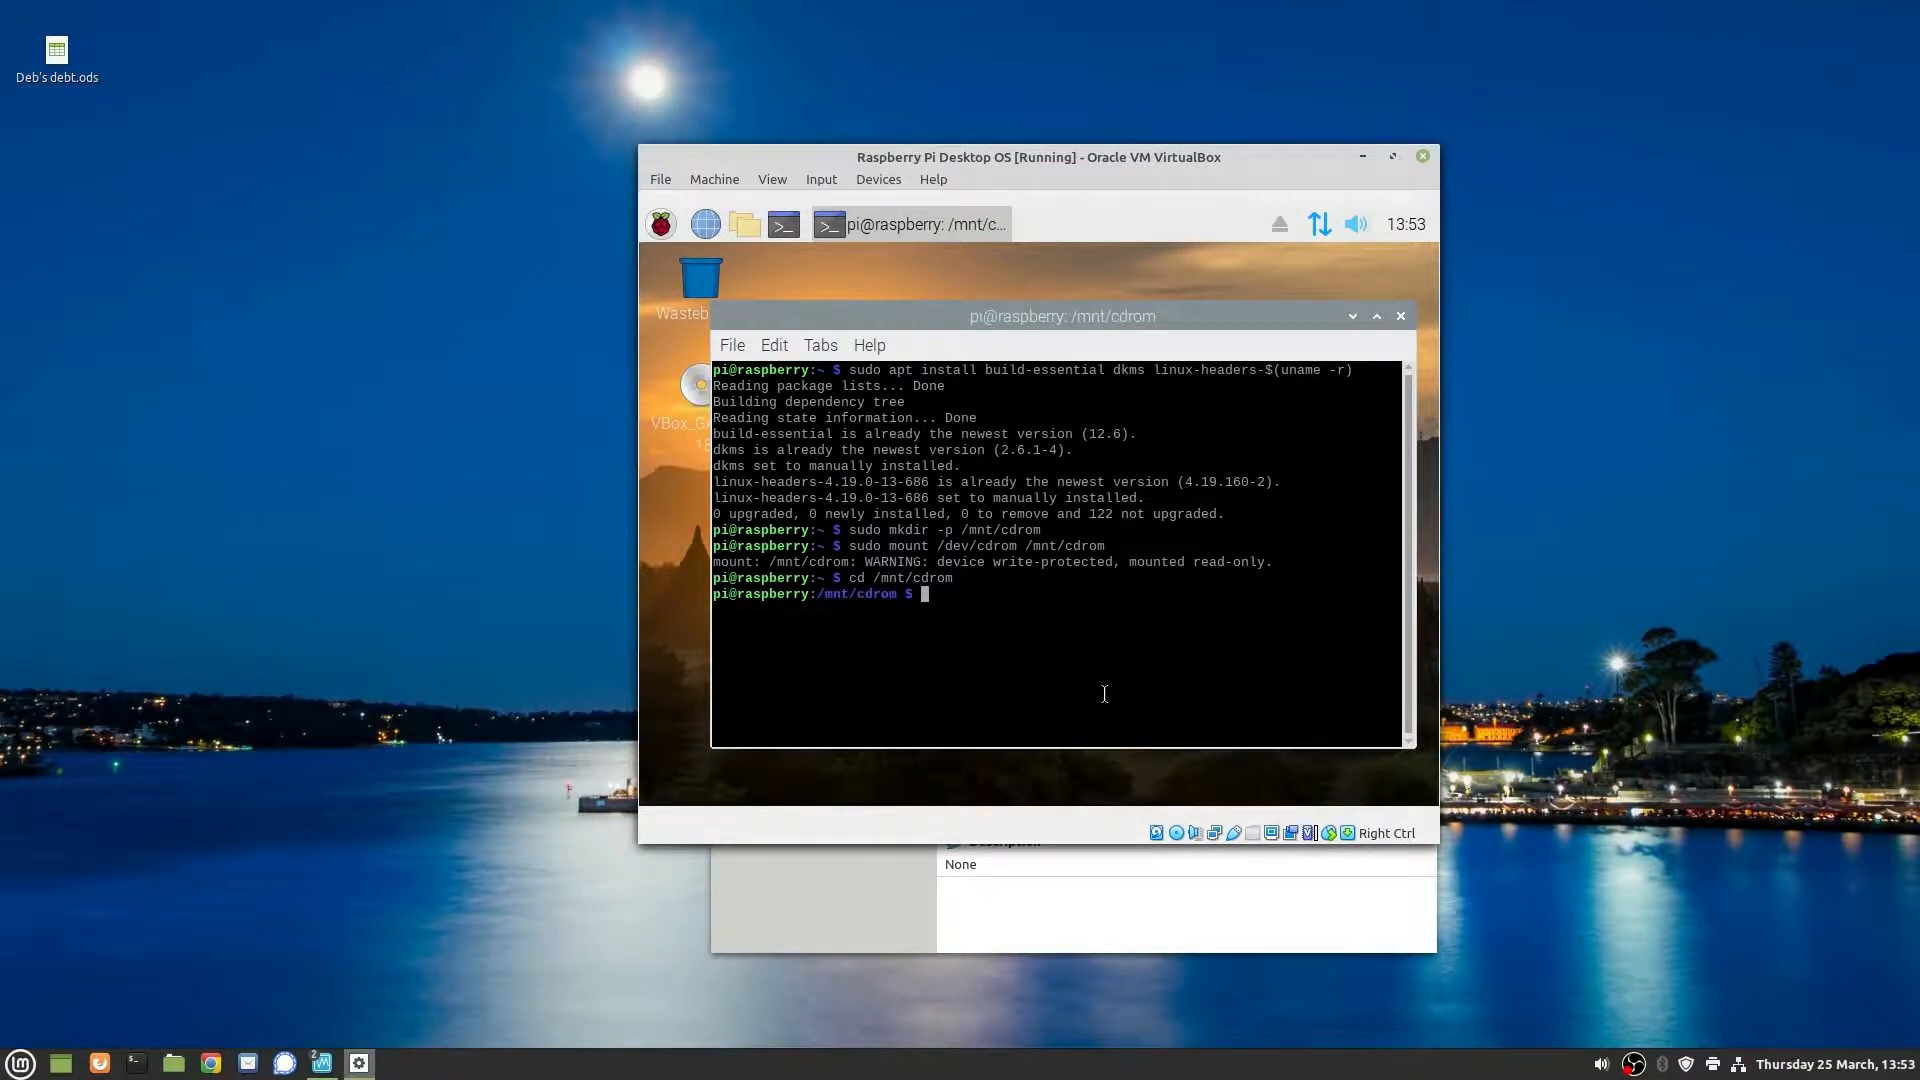
text(sudo sh ./VBoxLinuxAdditions)
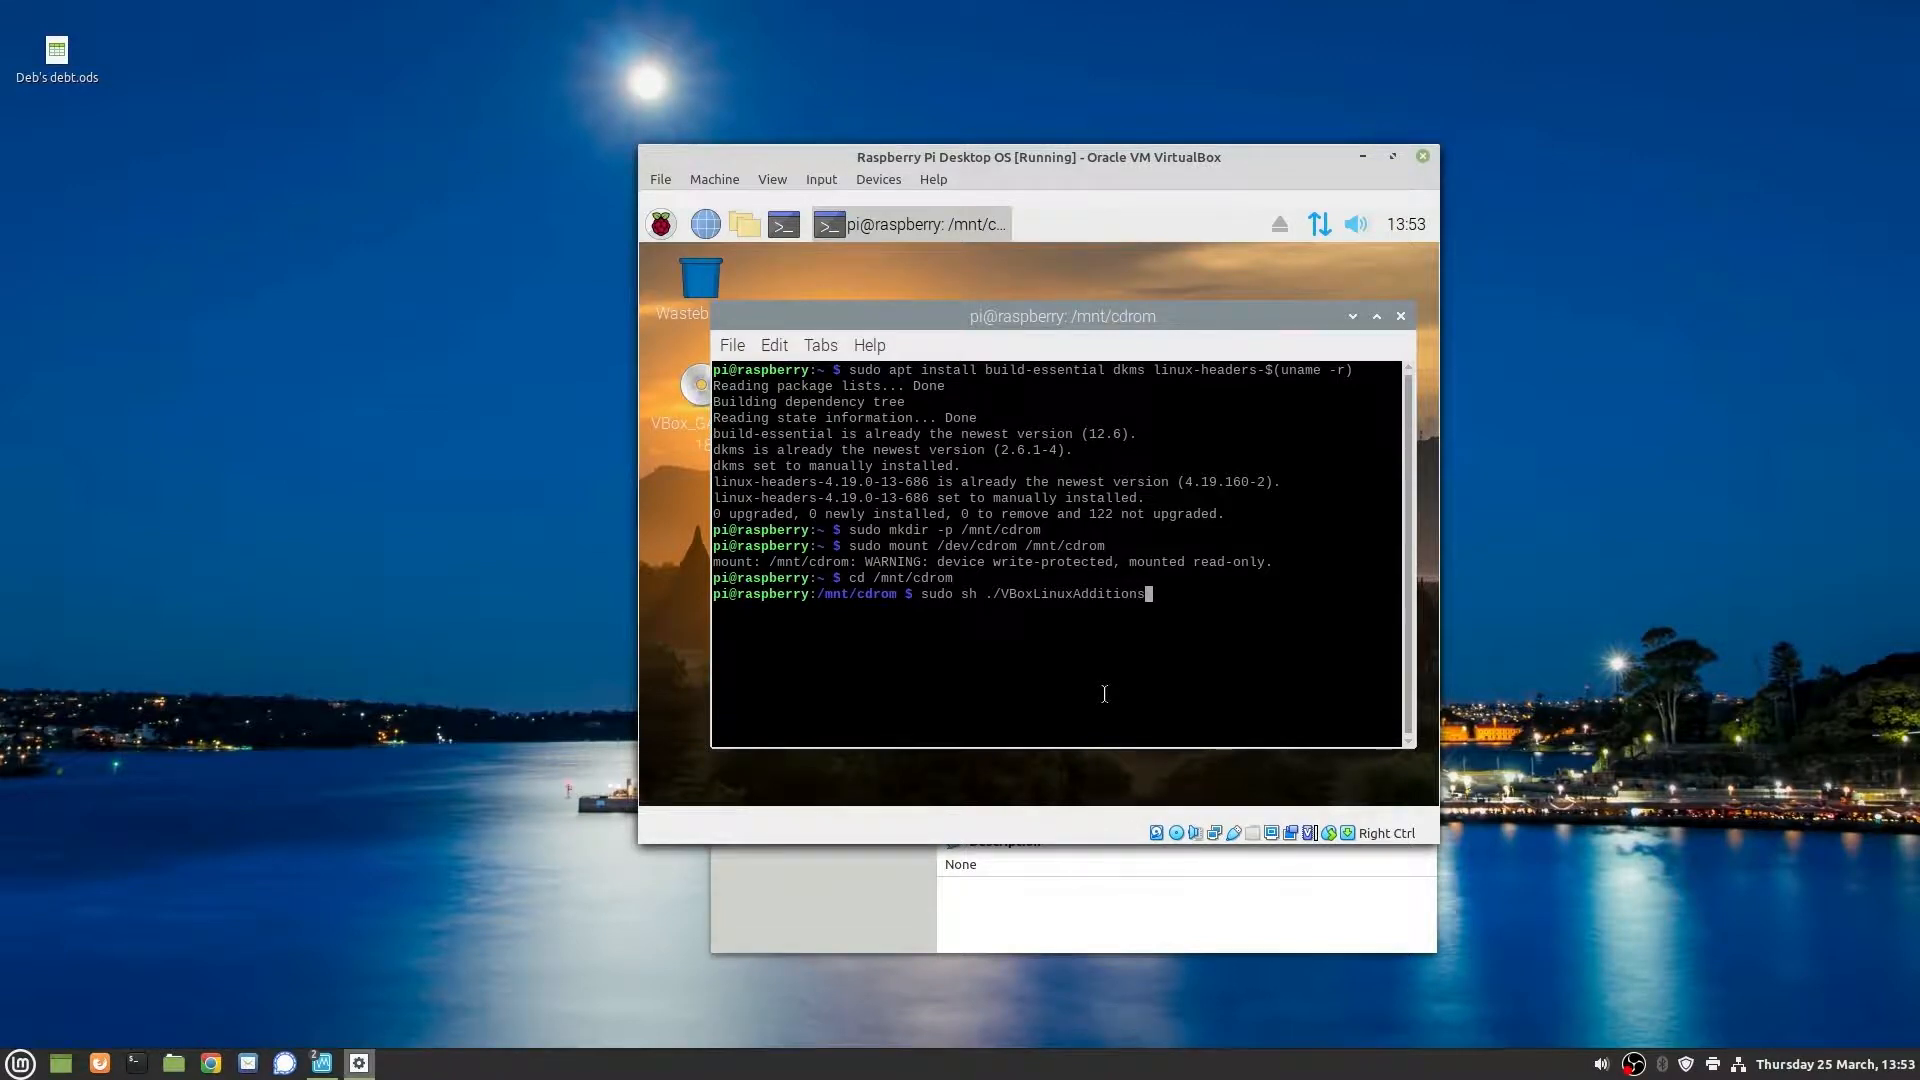
text(.run --nox11)
key(Return)
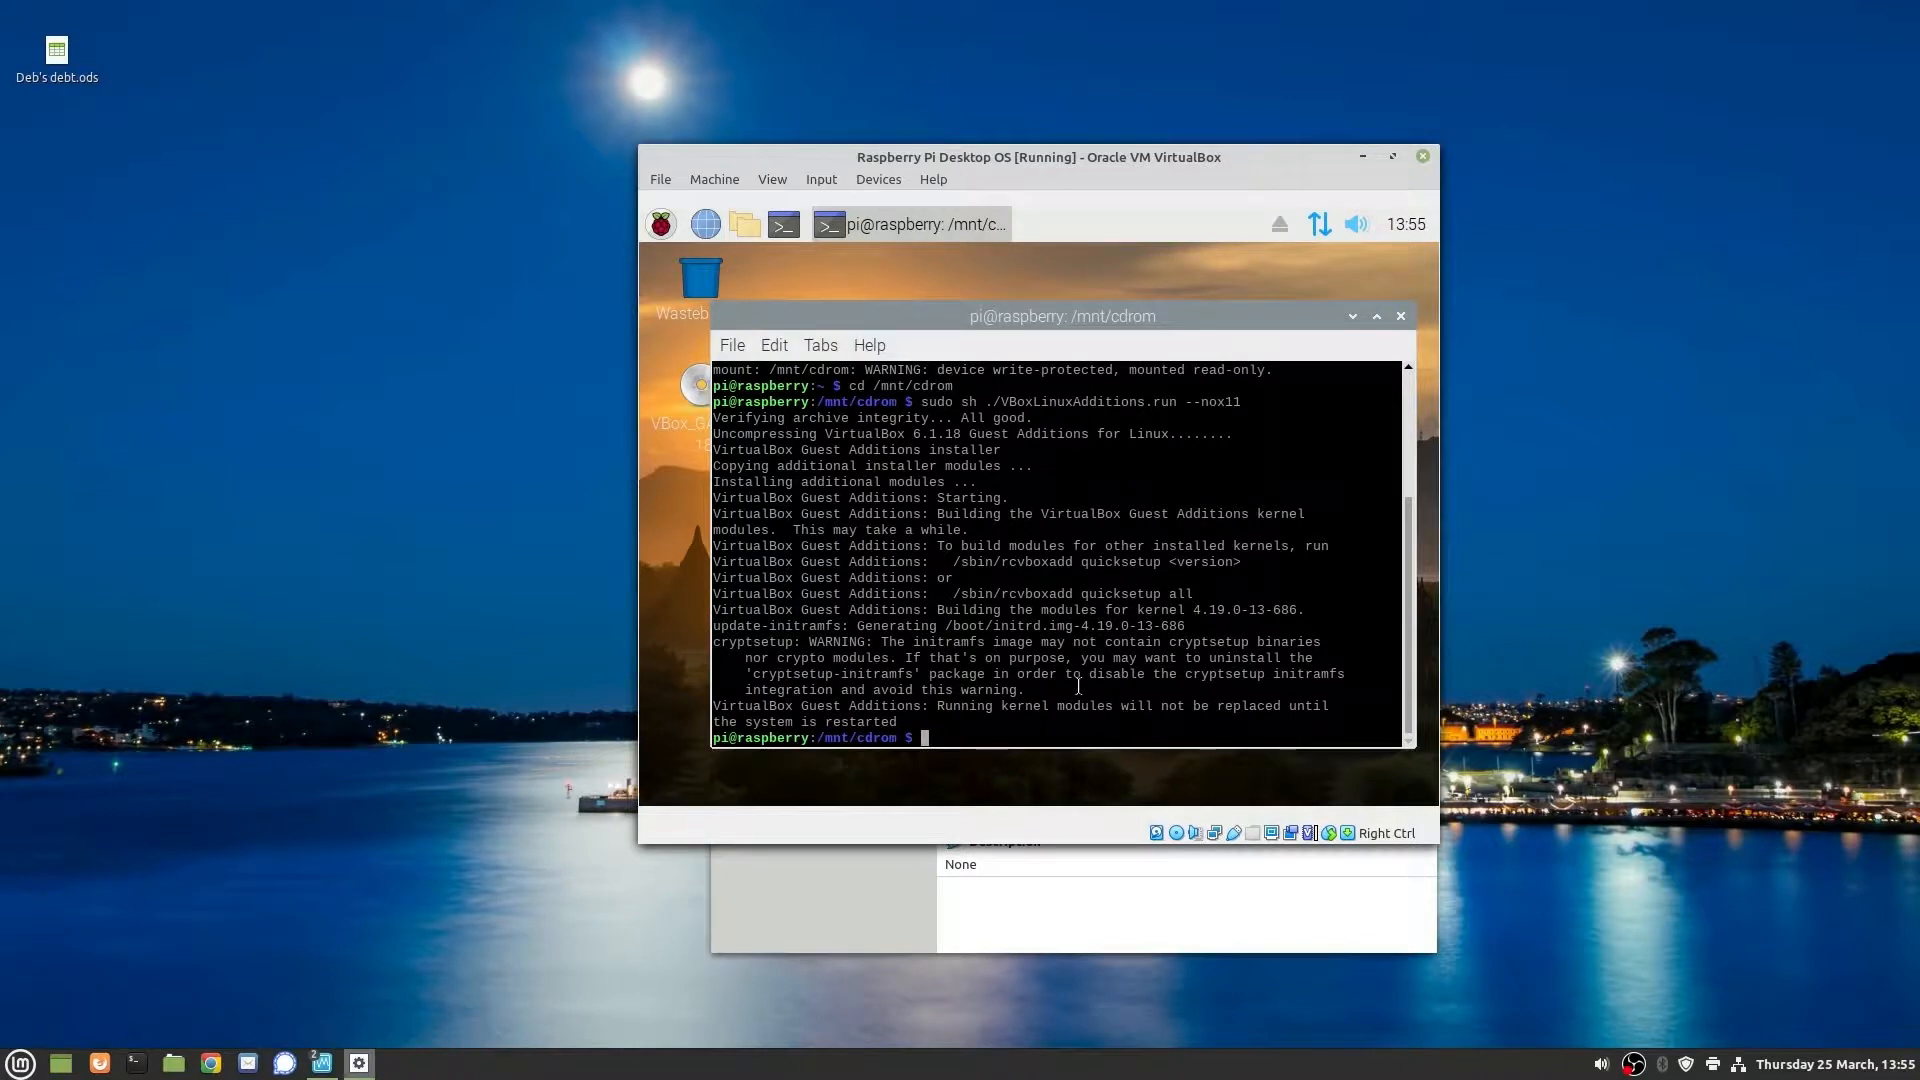
Step: Restart the guest with sudo shutdown -r now and boot the Debian GNU/Linux entry
text(sudo shutdown - r now)
key(Return)
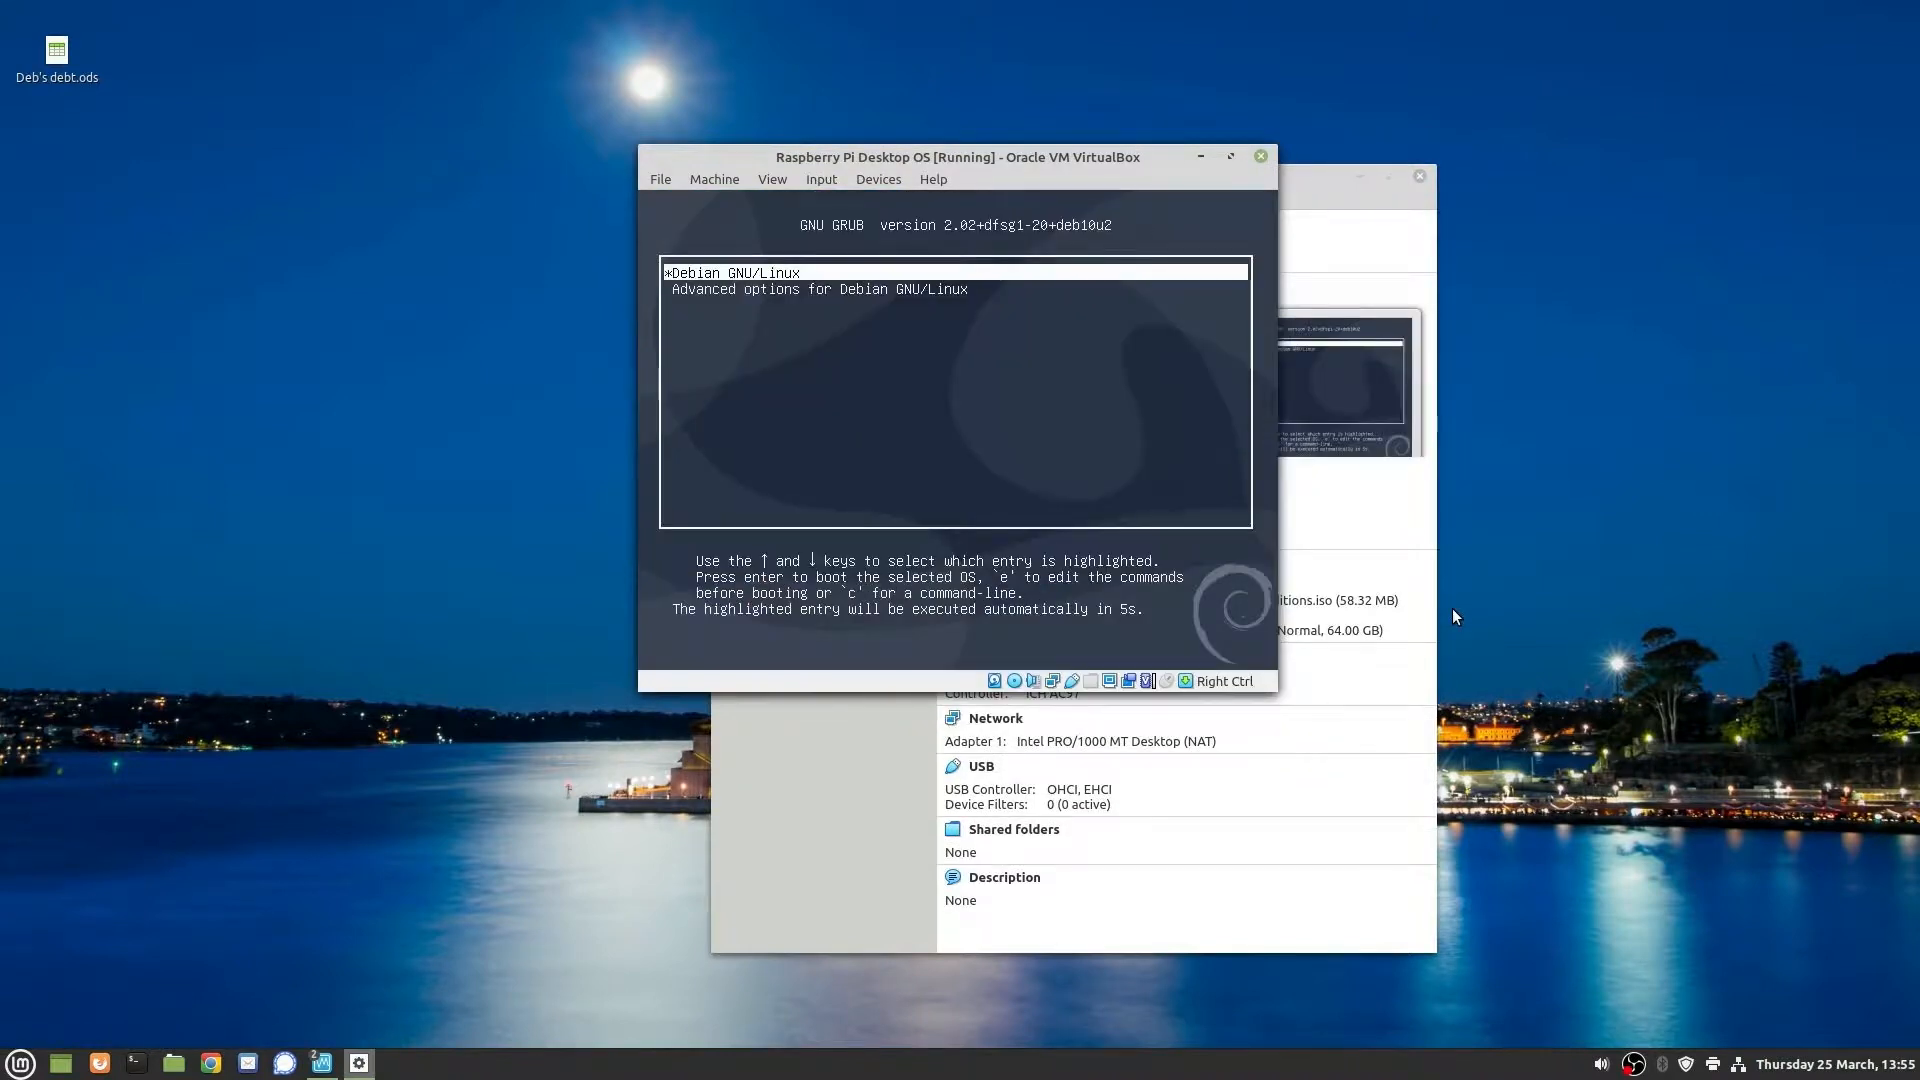
key(Return)
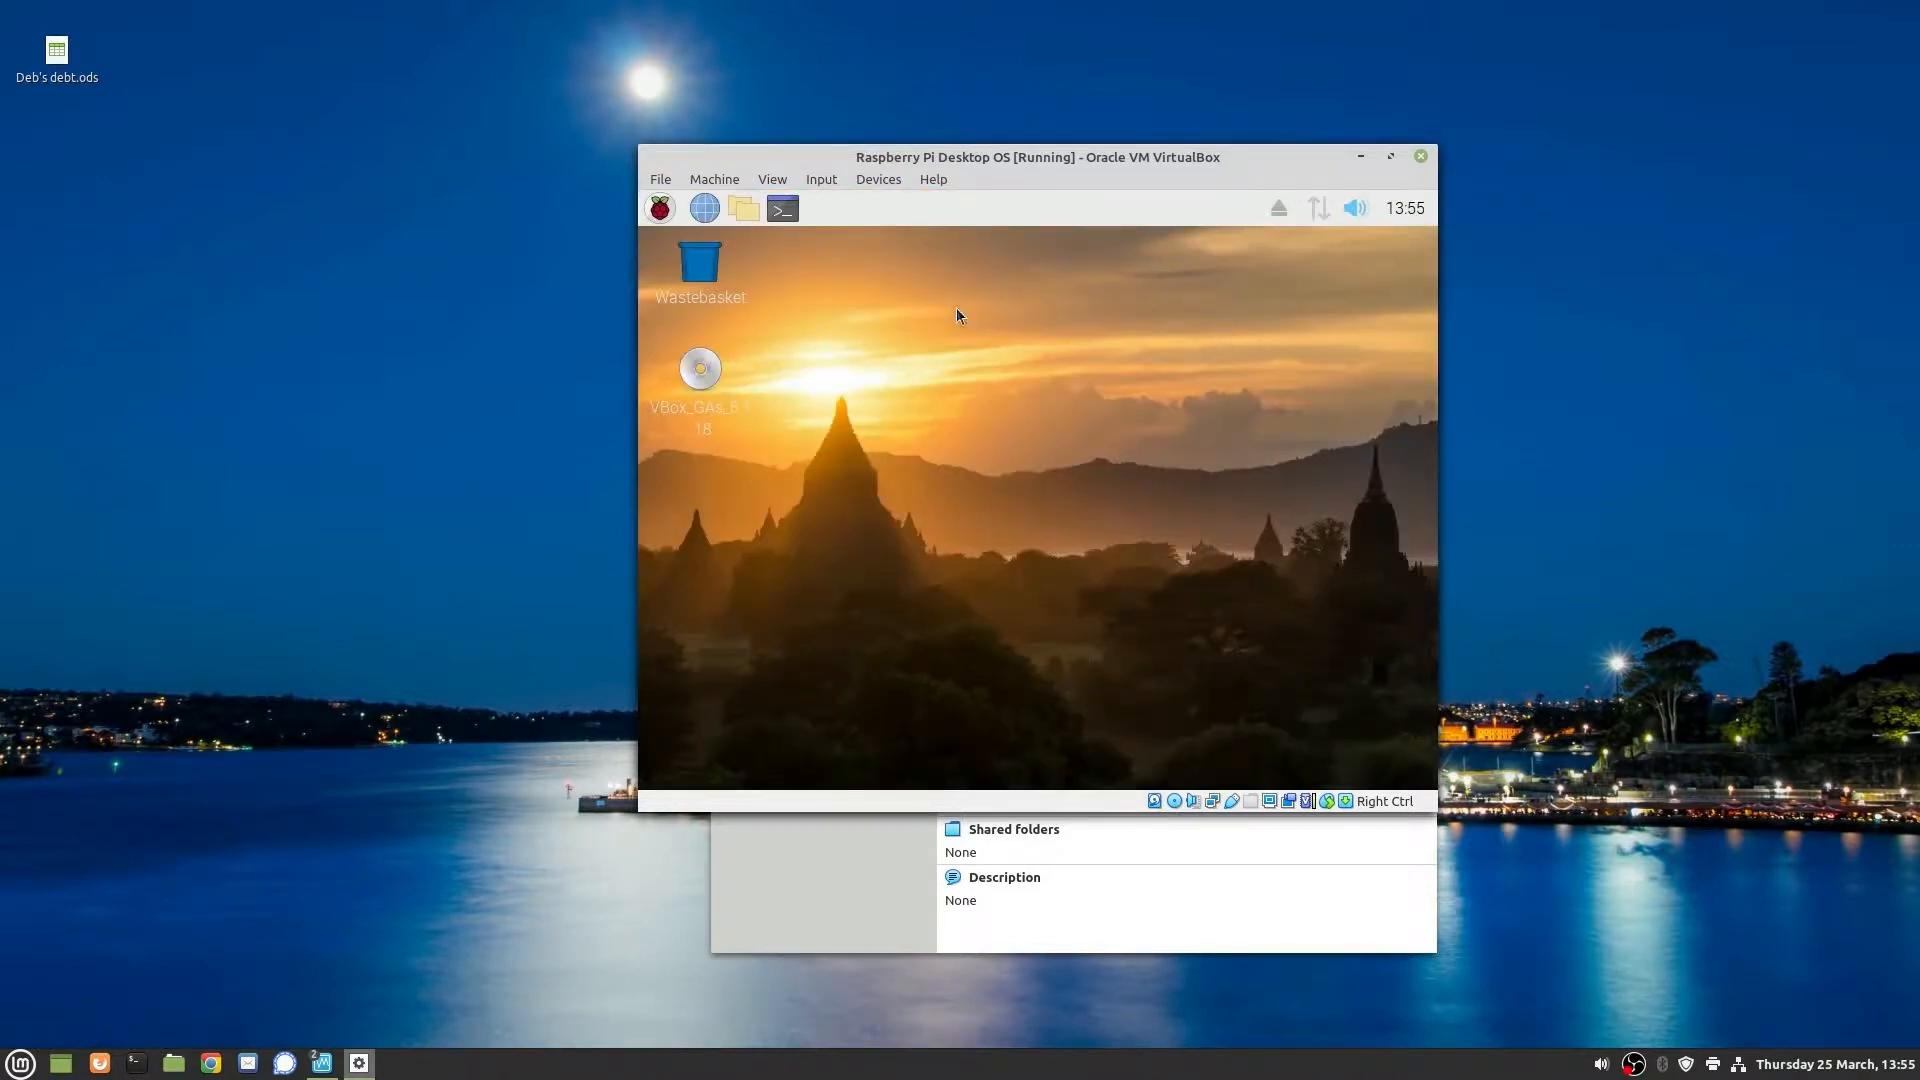
Step: Eject VBoxGuestAdditions.iso from the virtual machine's optical drive, forcing the unmount
click(874, 182)
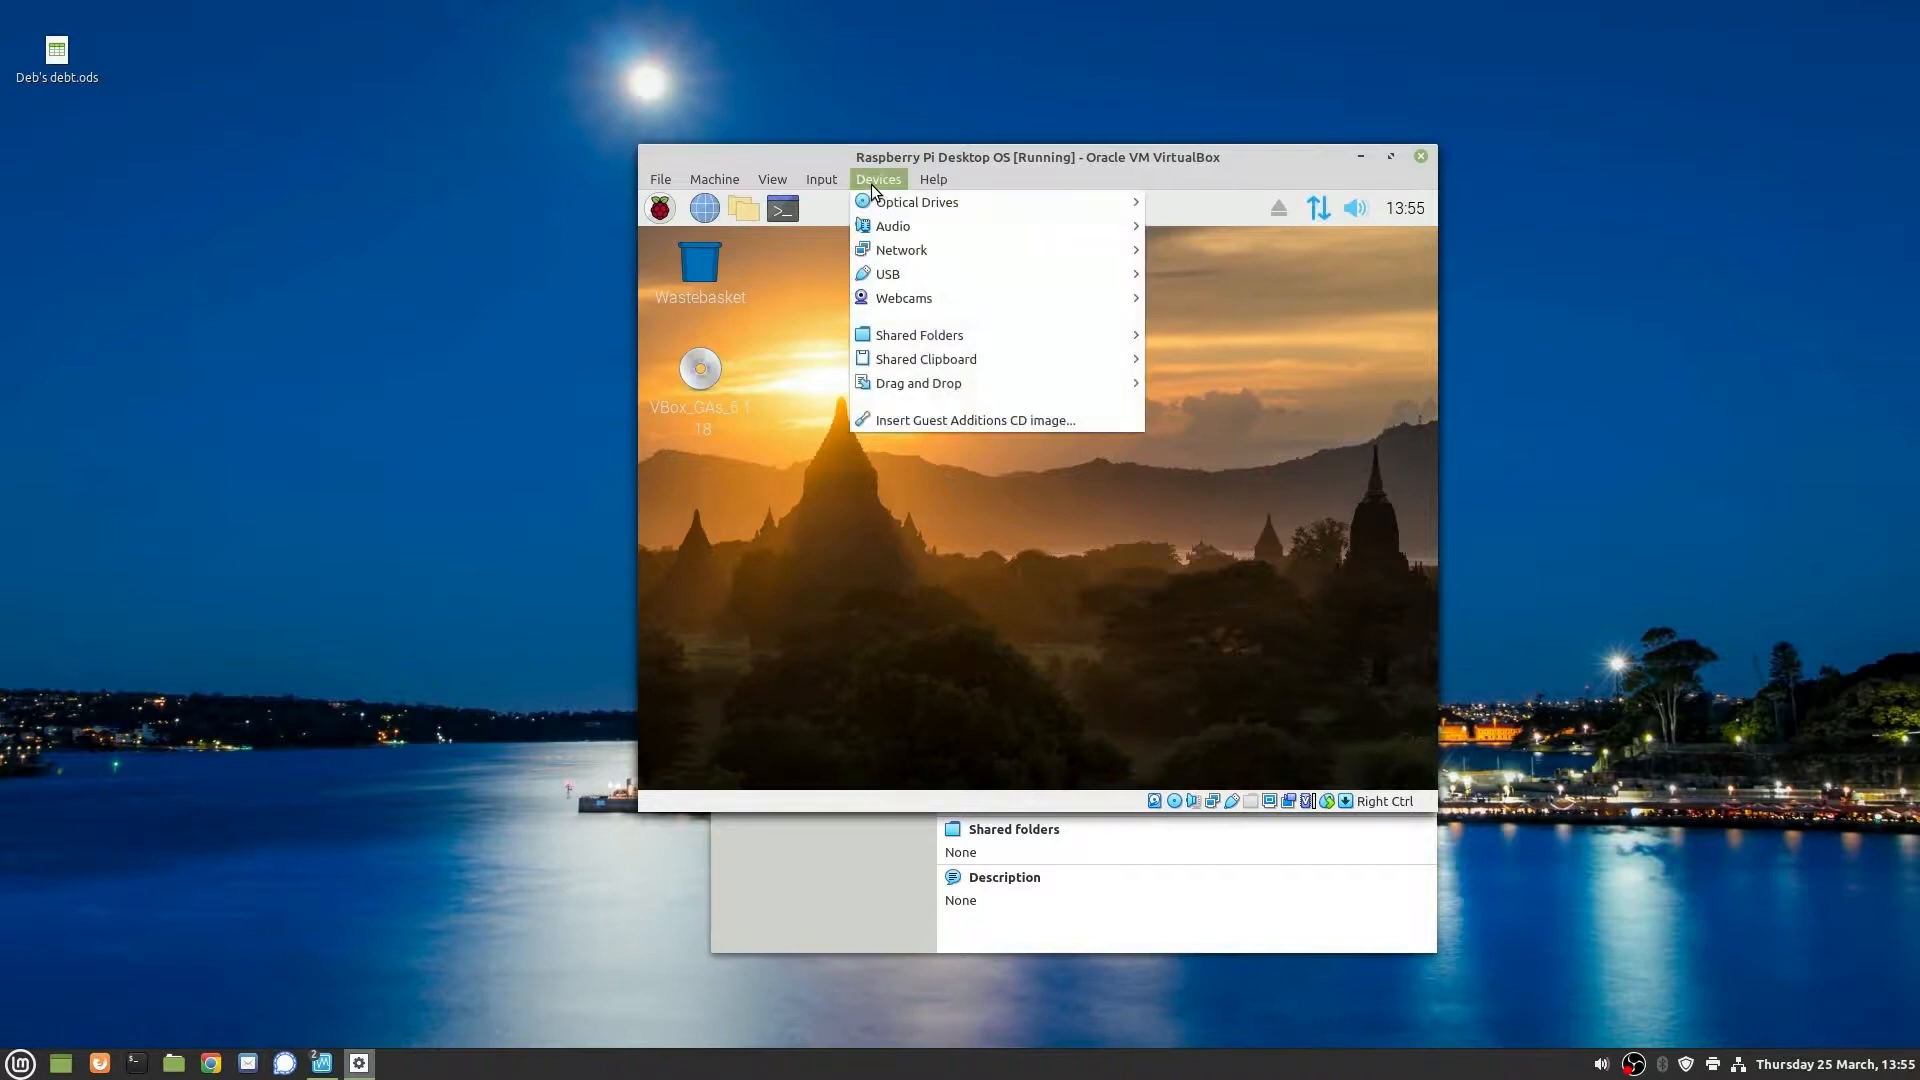
mouse_move(890, 206)
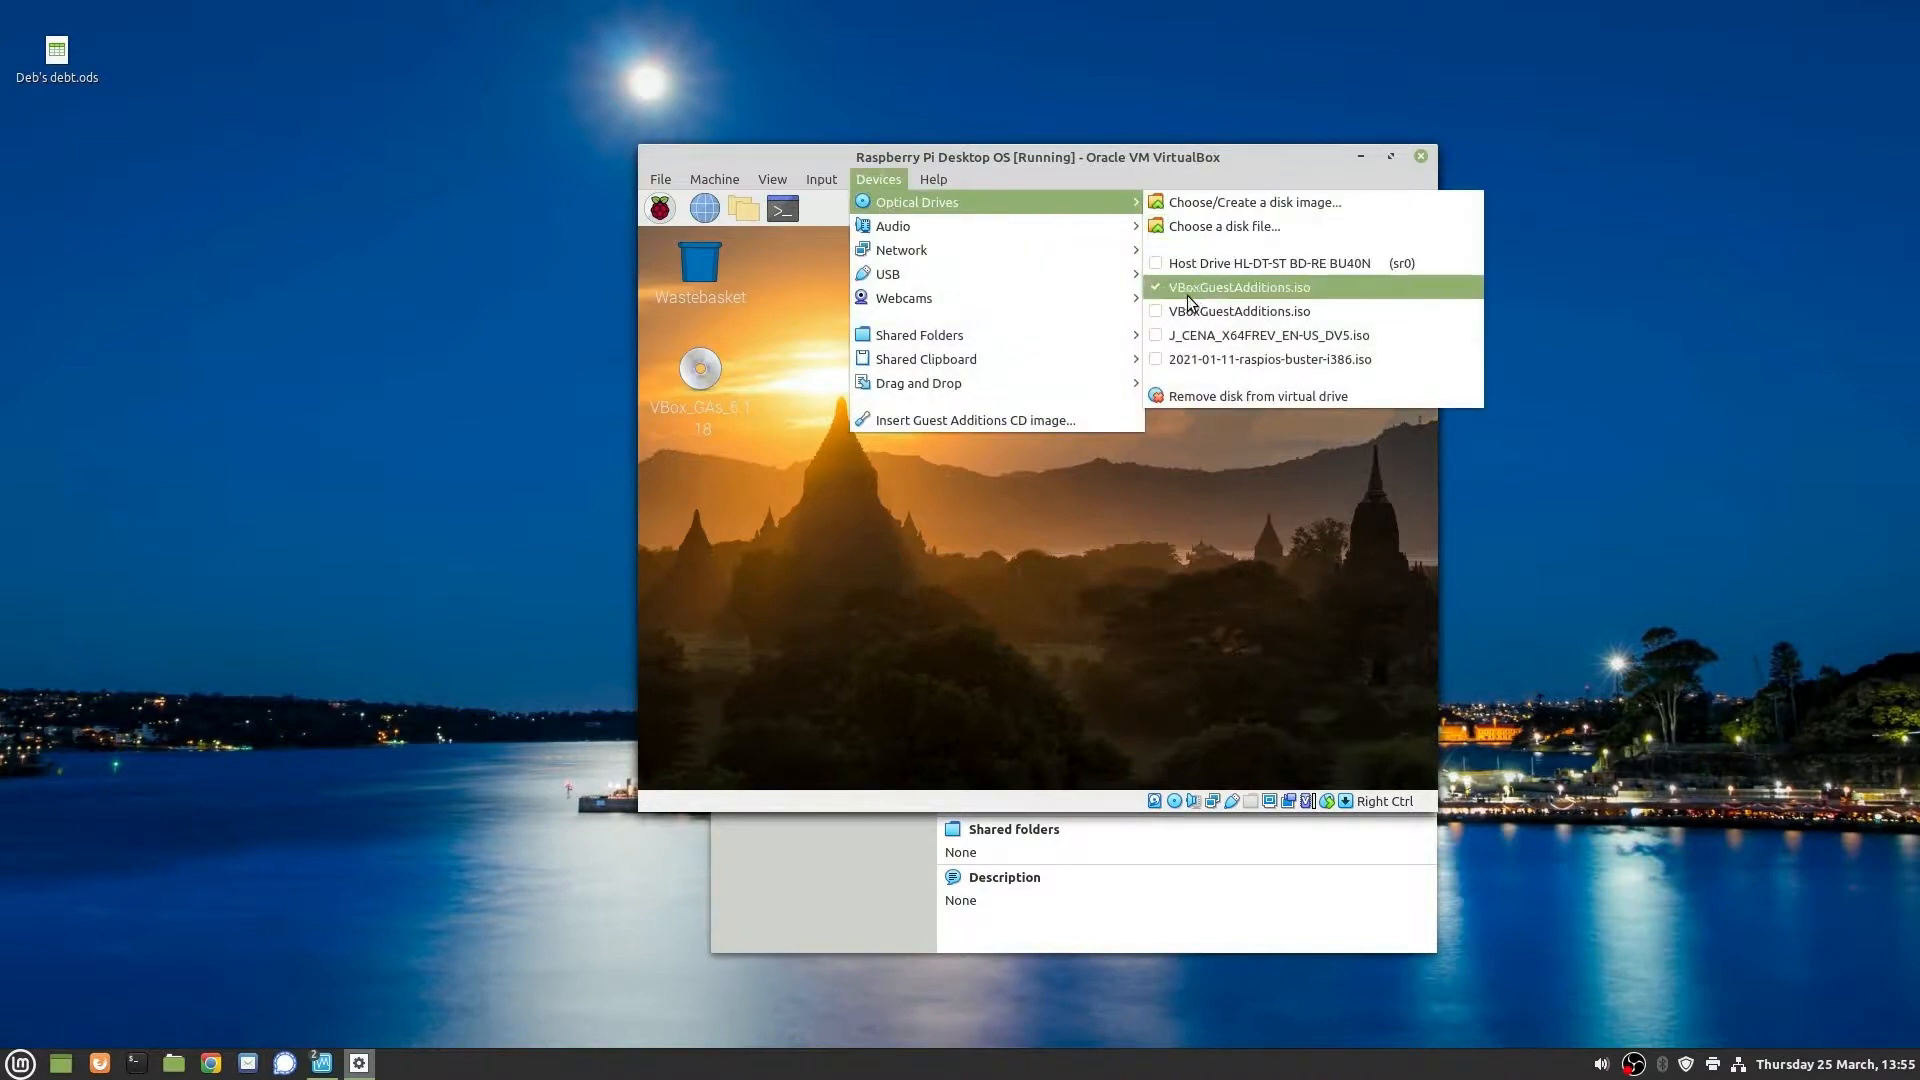
click(1156, 289)
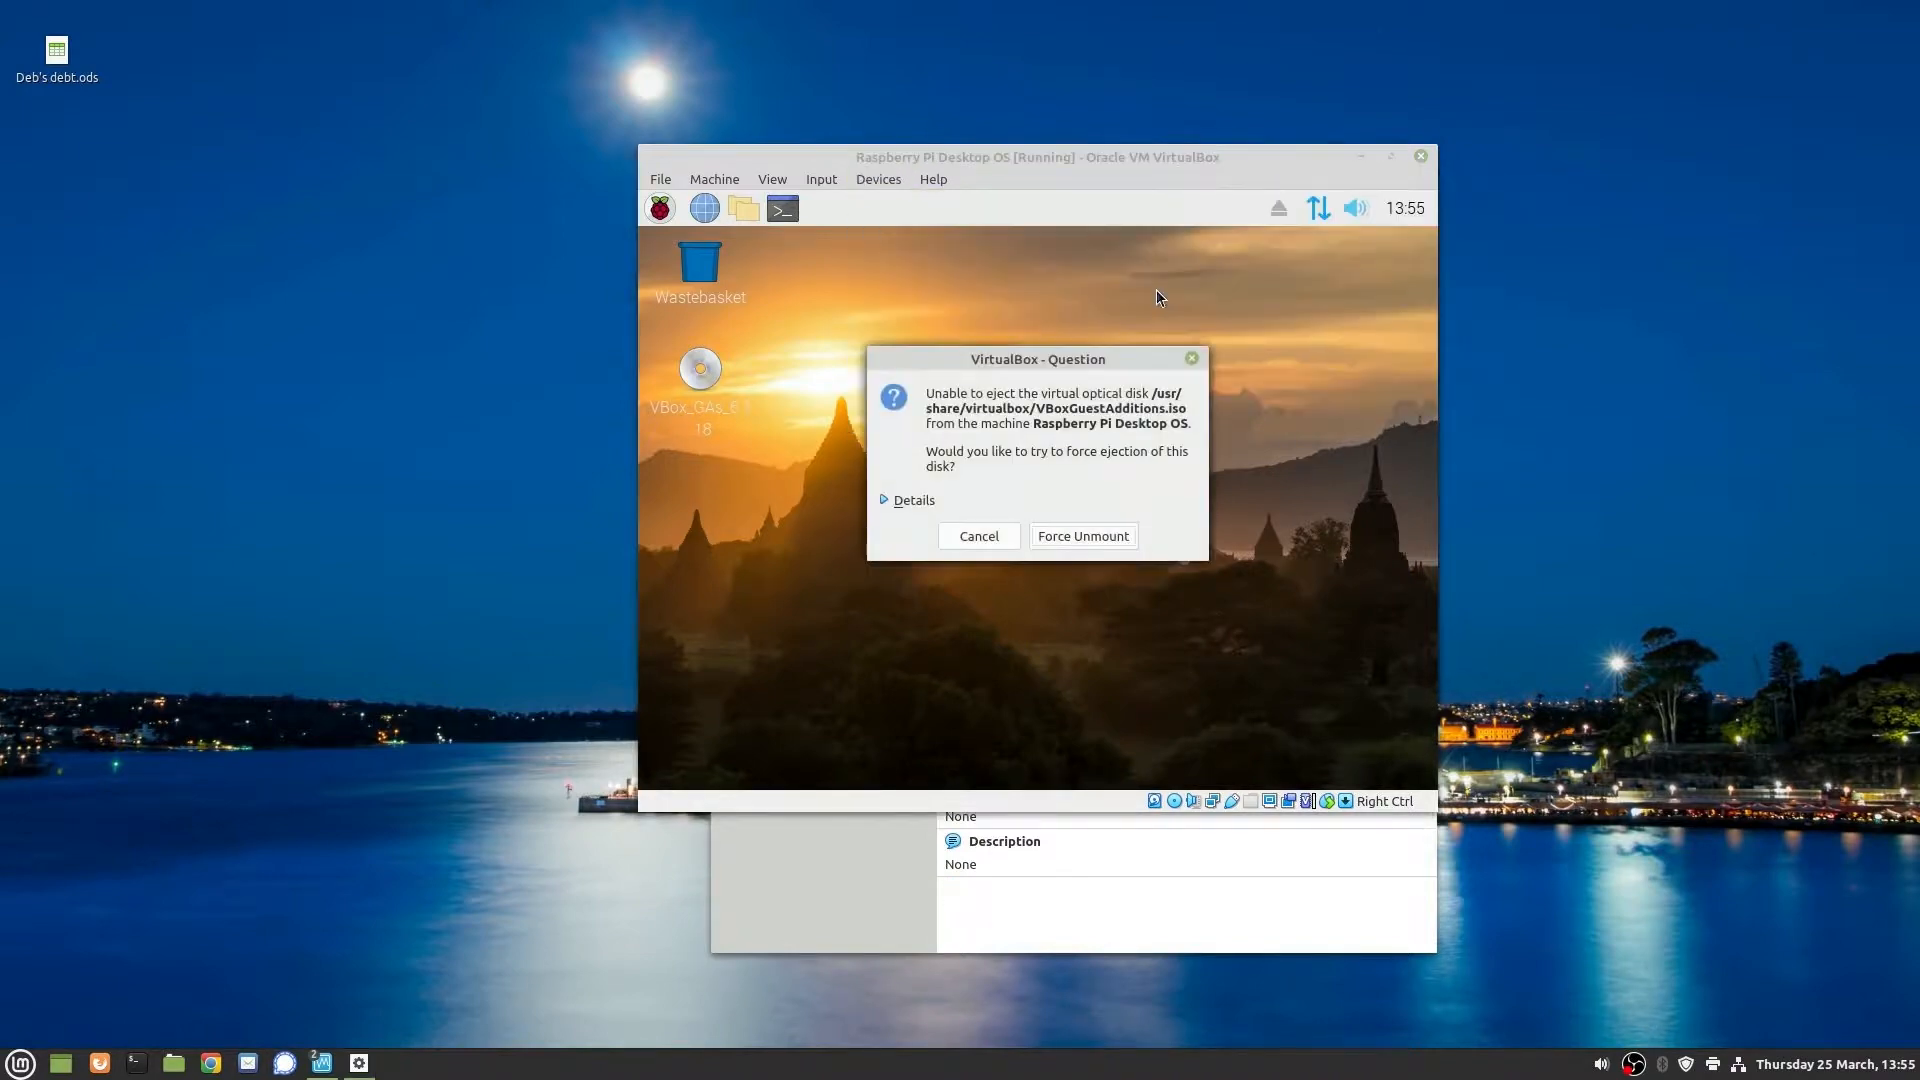
click(1067, 542)
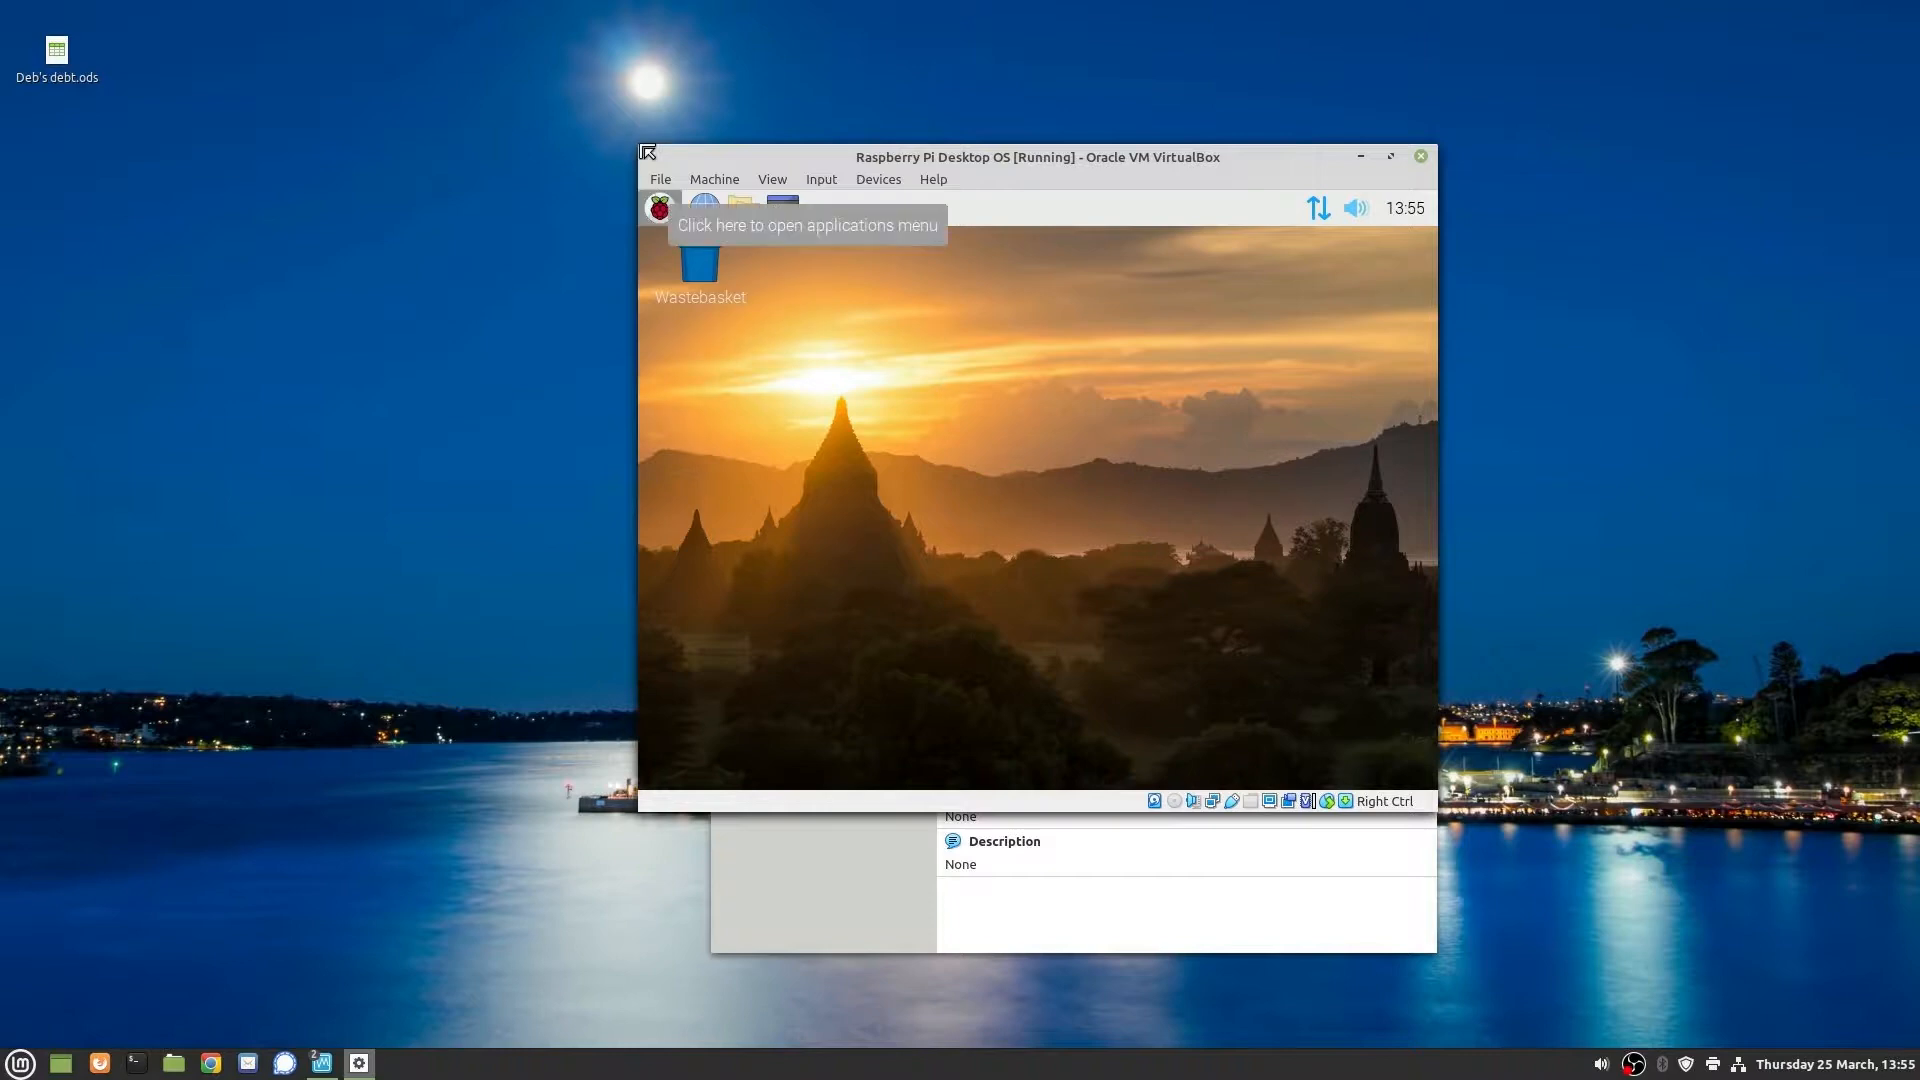
Step: Enlarge the virtual machine's window at its upper-left and lower-right corners, and maximize it
drag(643, 154, 292, 157)
drag(287, 133, 265, 47)
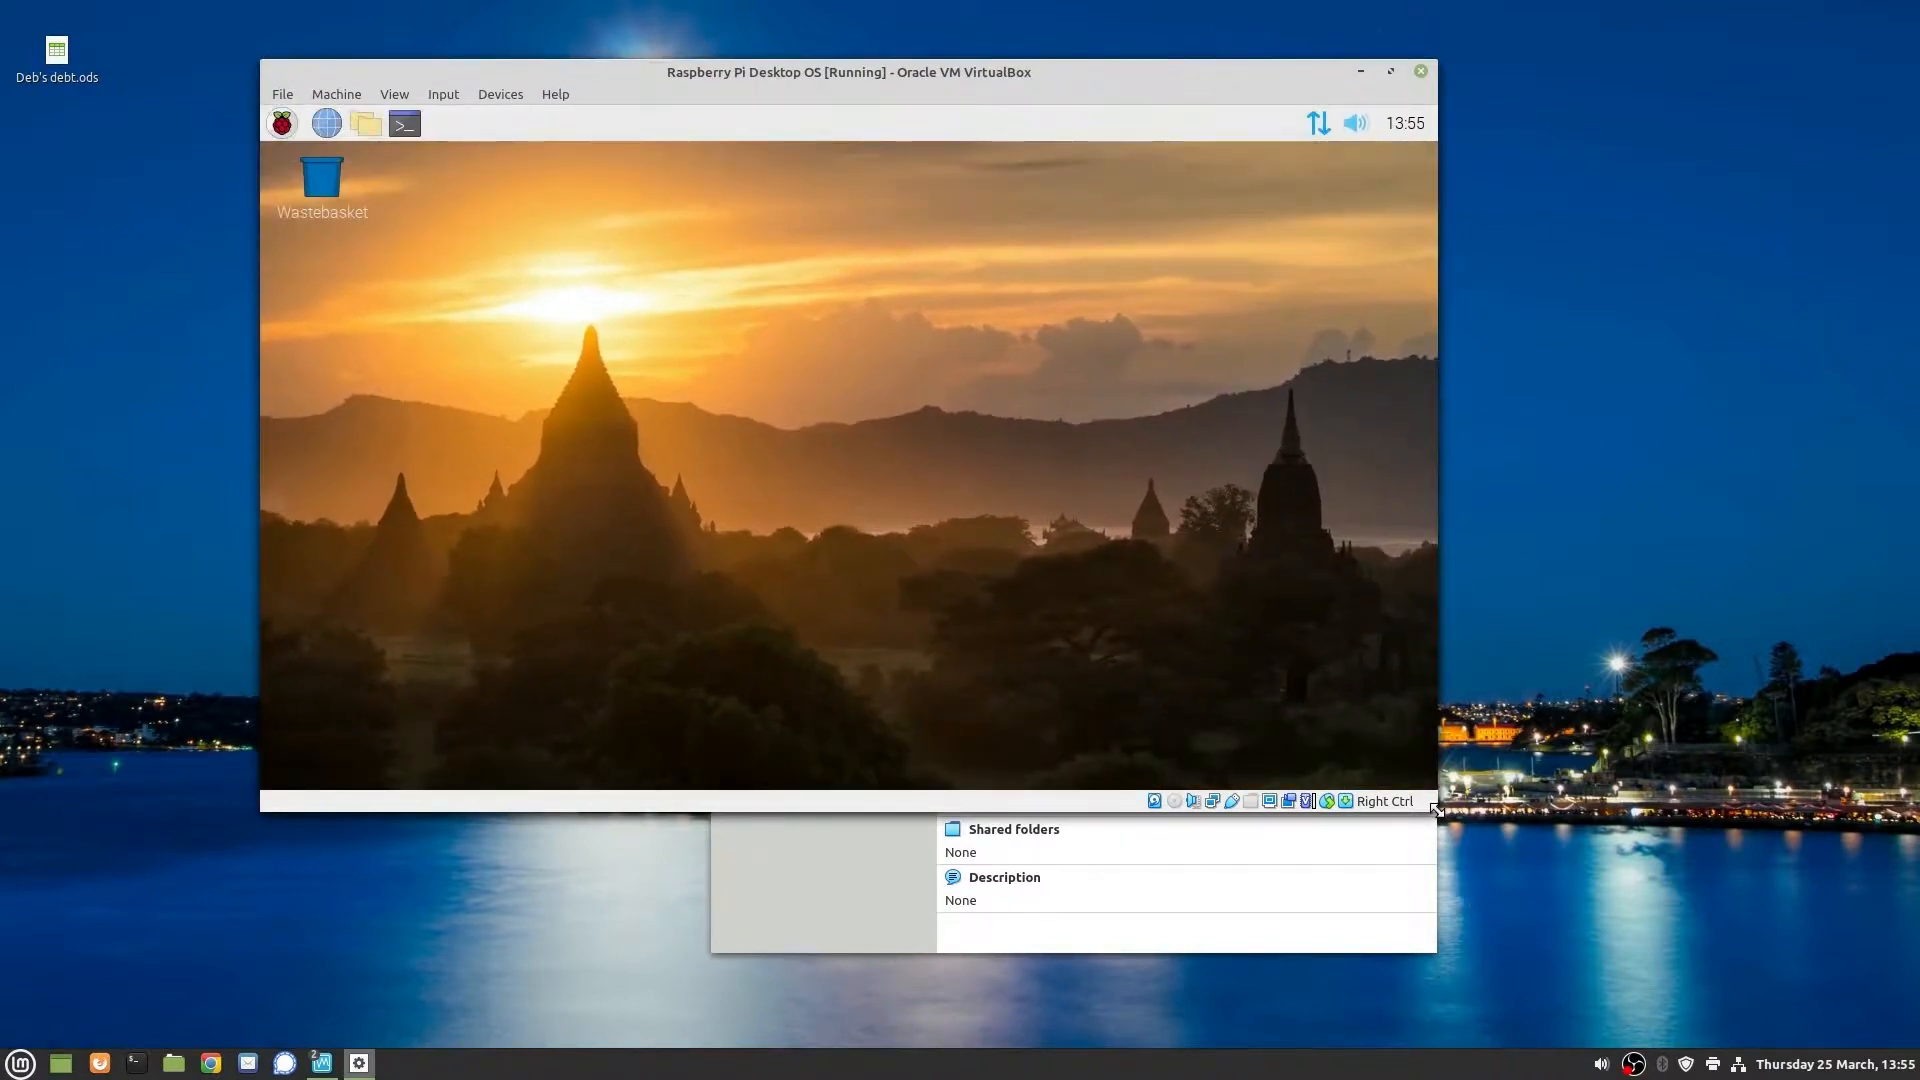
drag(1435, 808, 1588, 918)
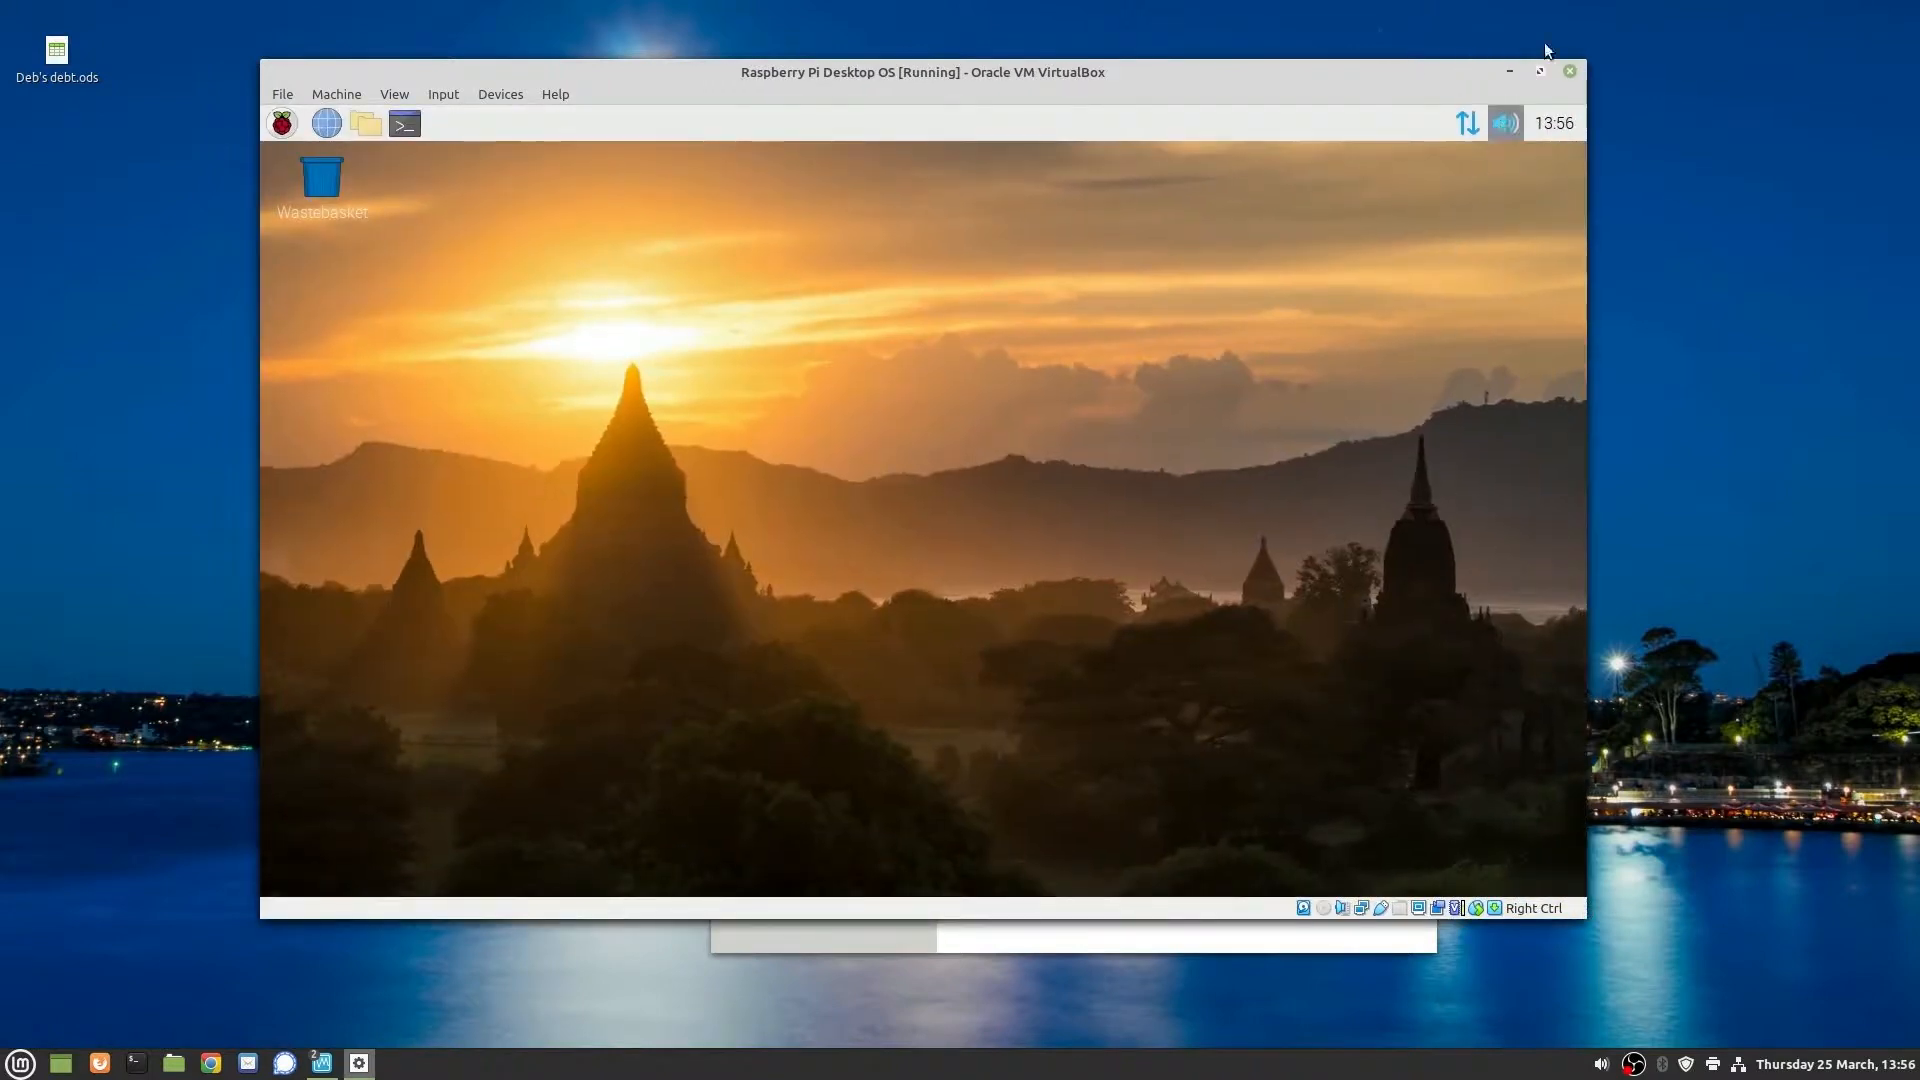
click(1539, 72)
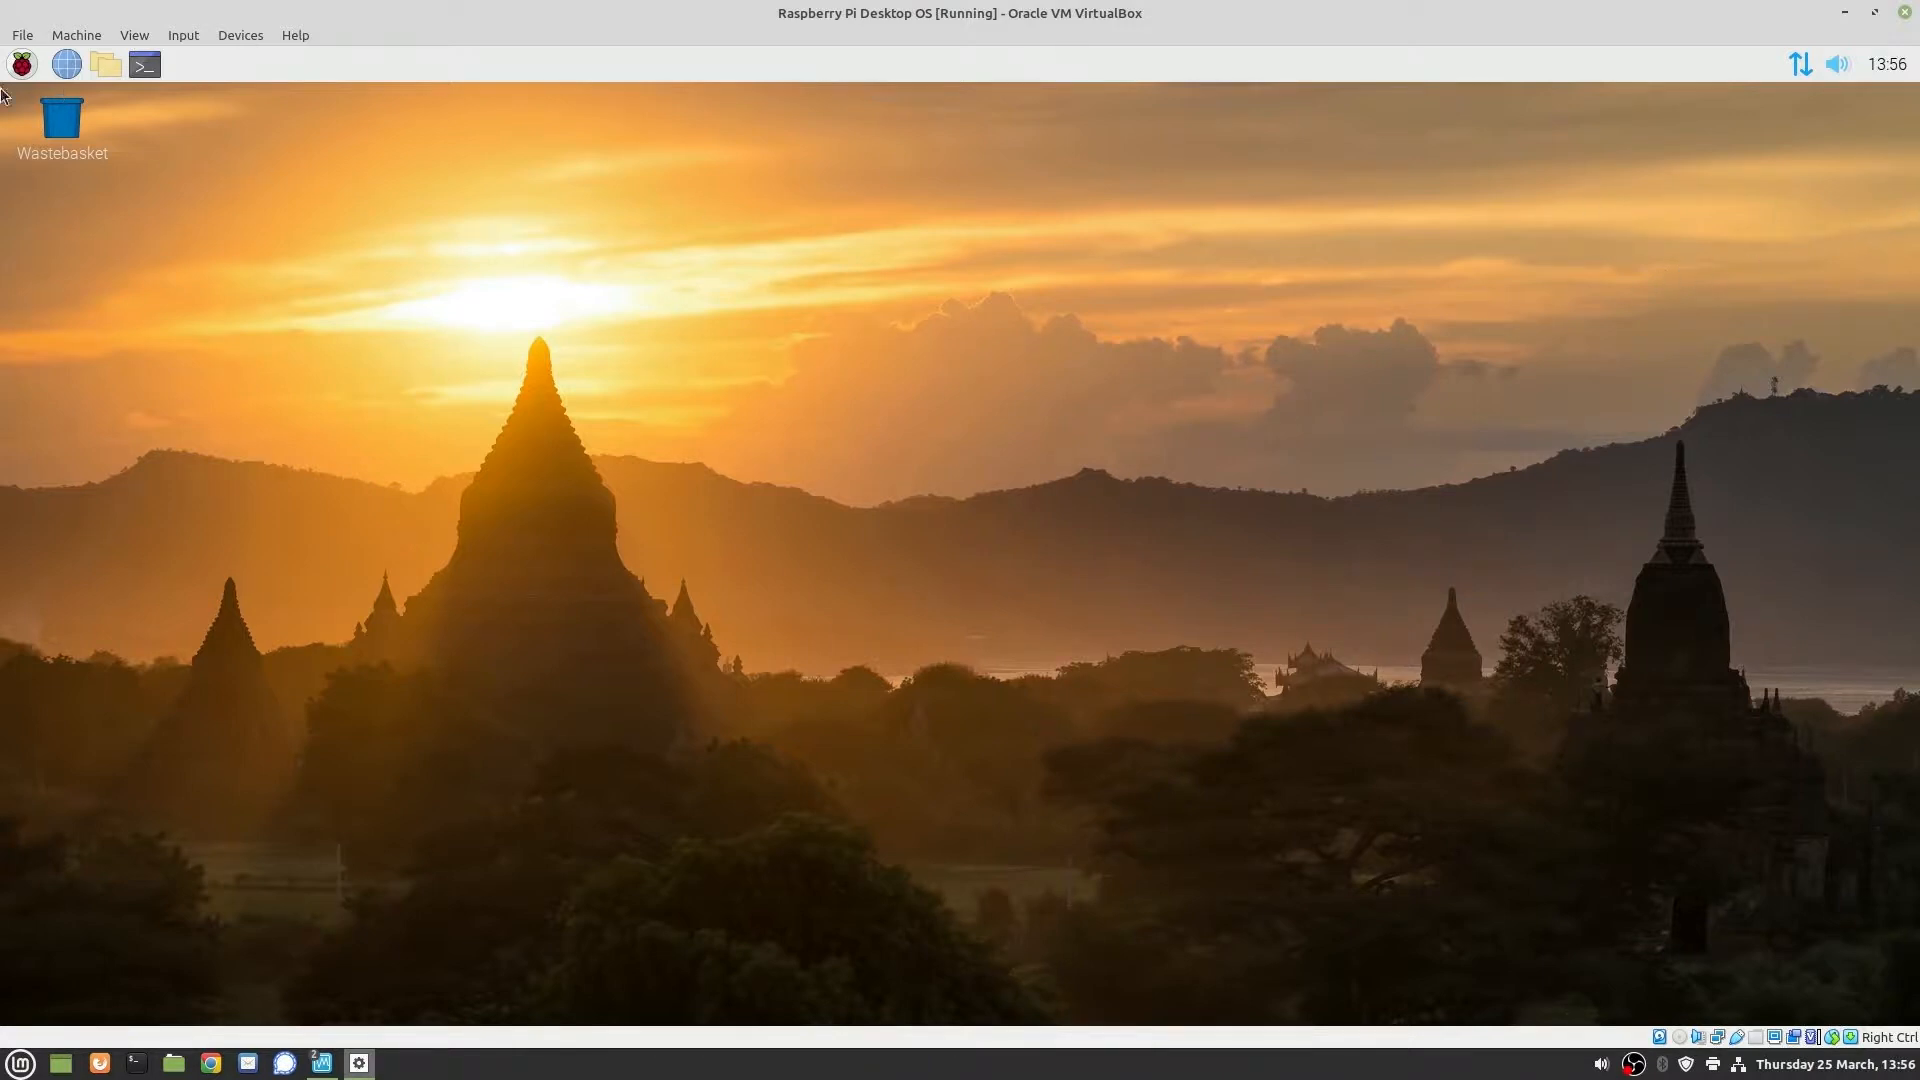
Step: Shut down Raspberry Pi Desktop from within the guest
click(22, 64)
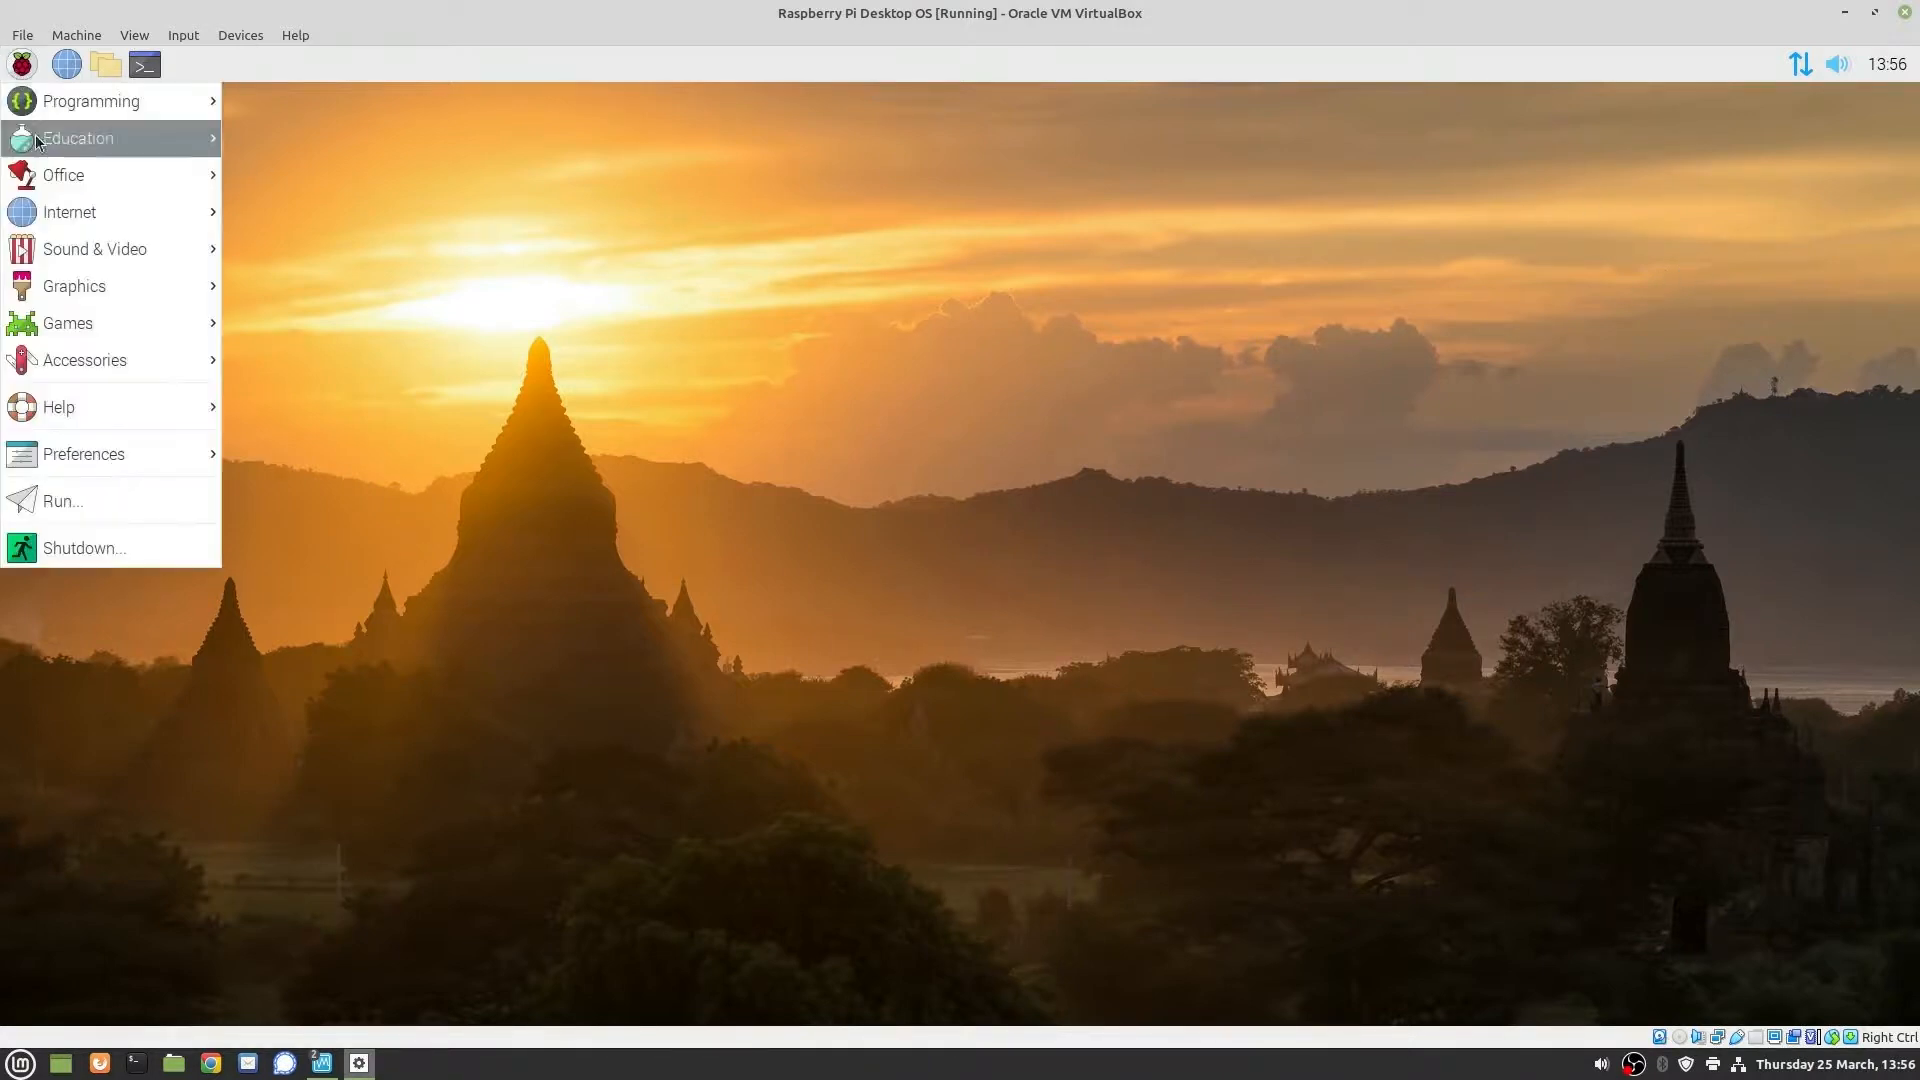
click(78, 550)
click(982, 519)
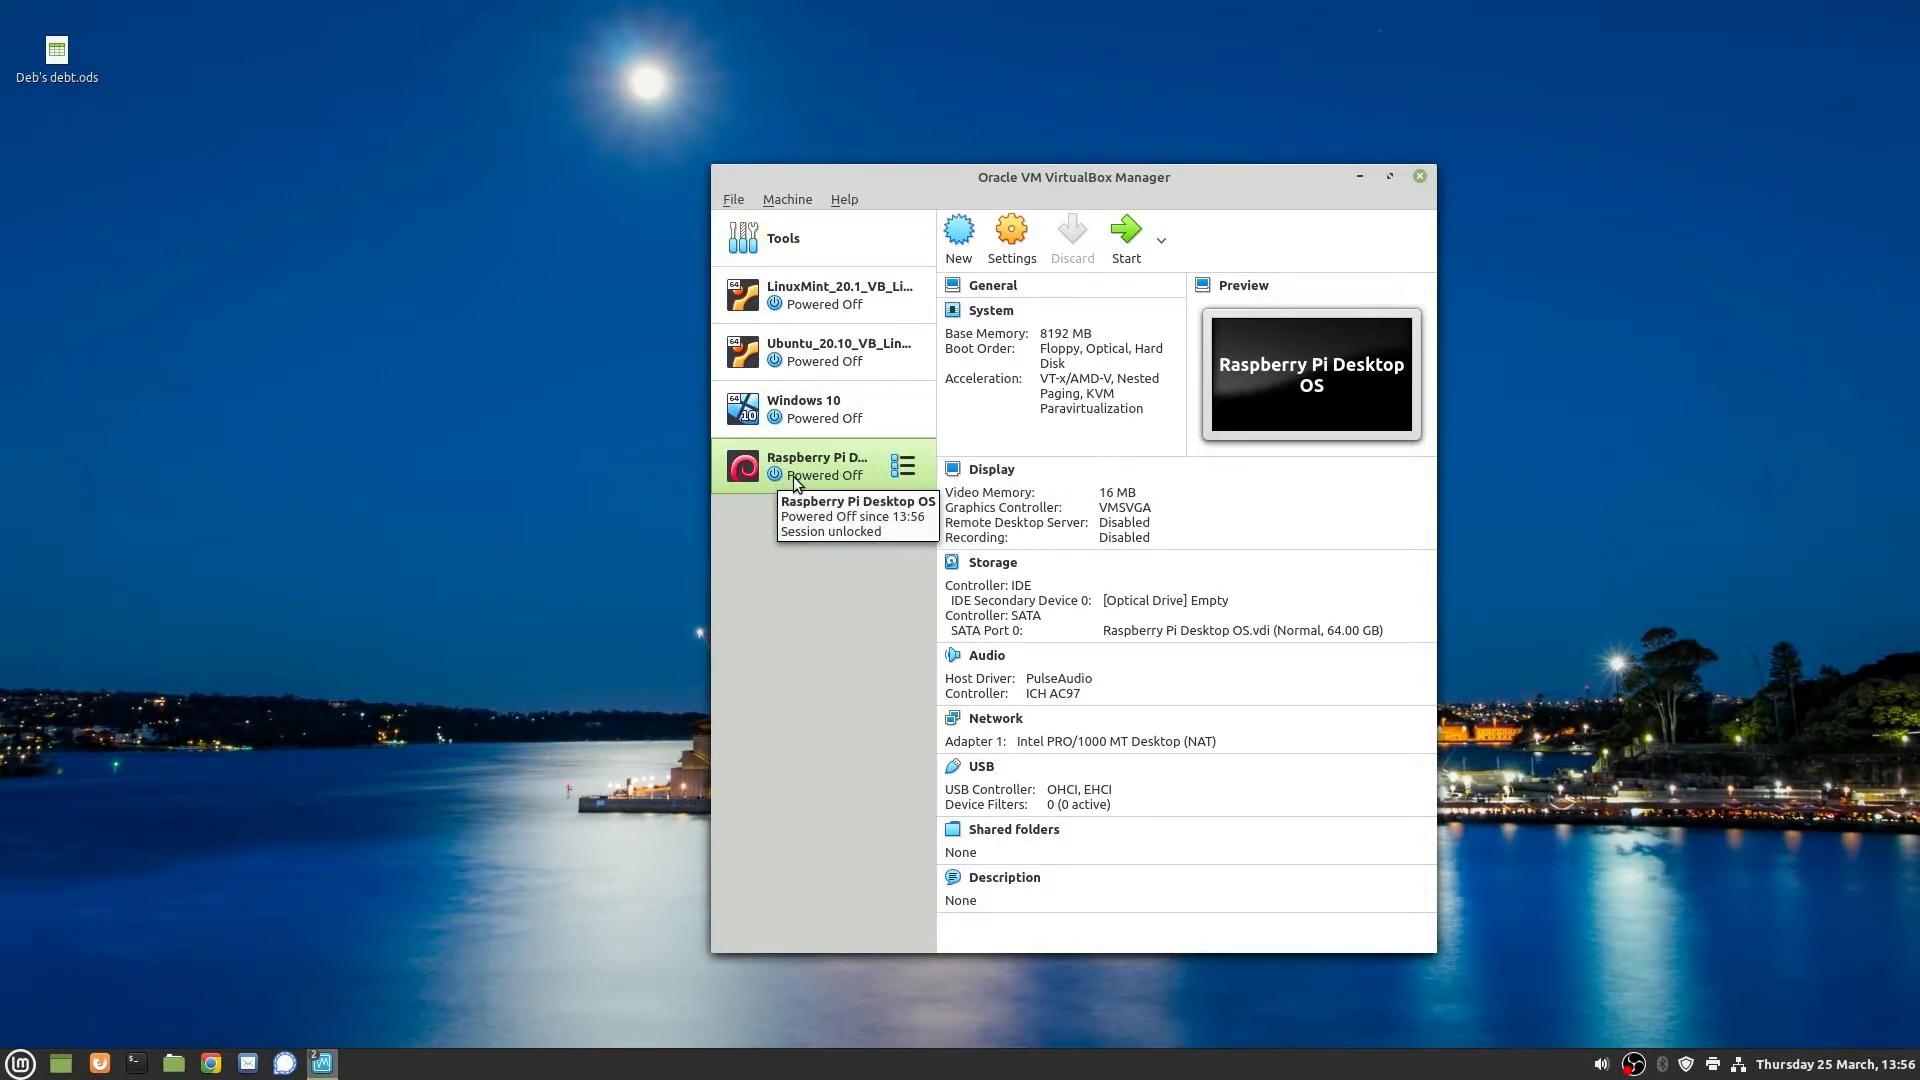
Step: Export the Raspberry Pi Desktop OS machine as an Open Virtualization Format 1.0 appliance with ISO image files included
click(729, 202)
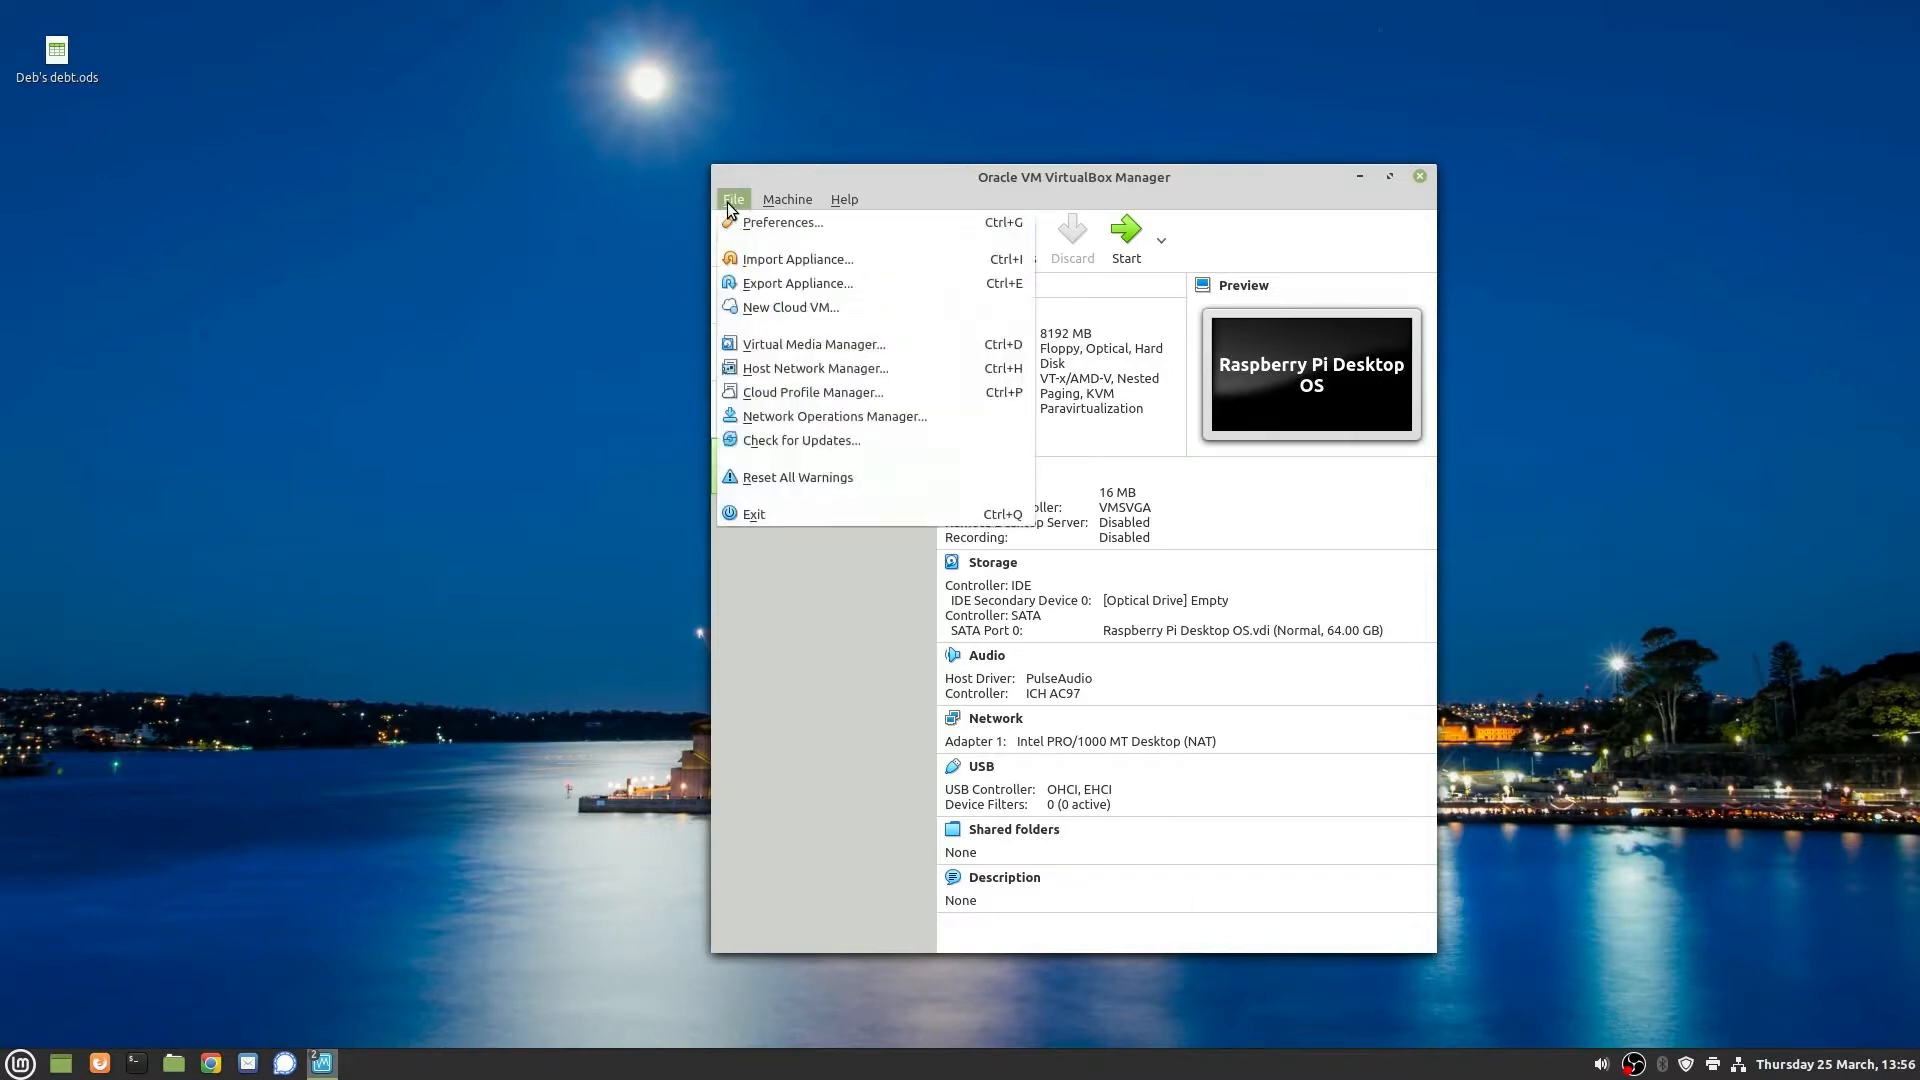
click(764, 285)
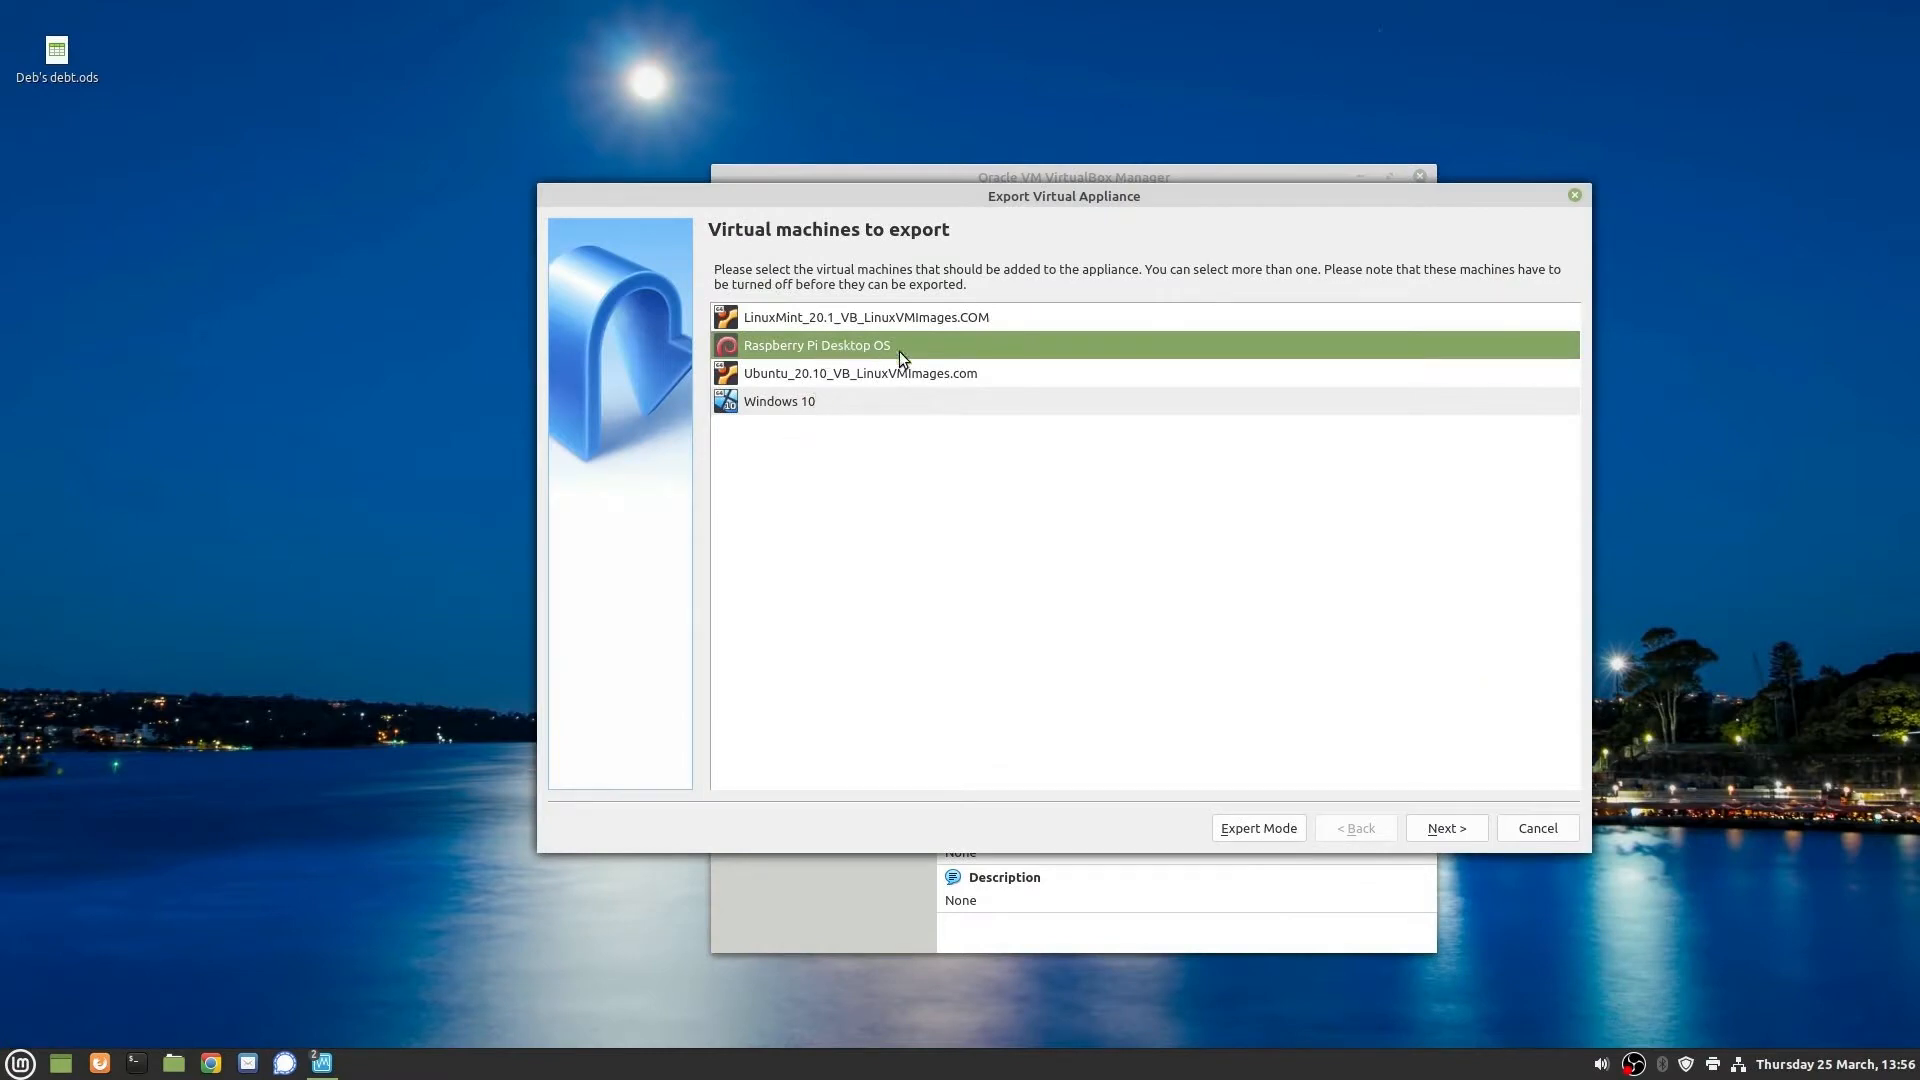
click(1445, 828)
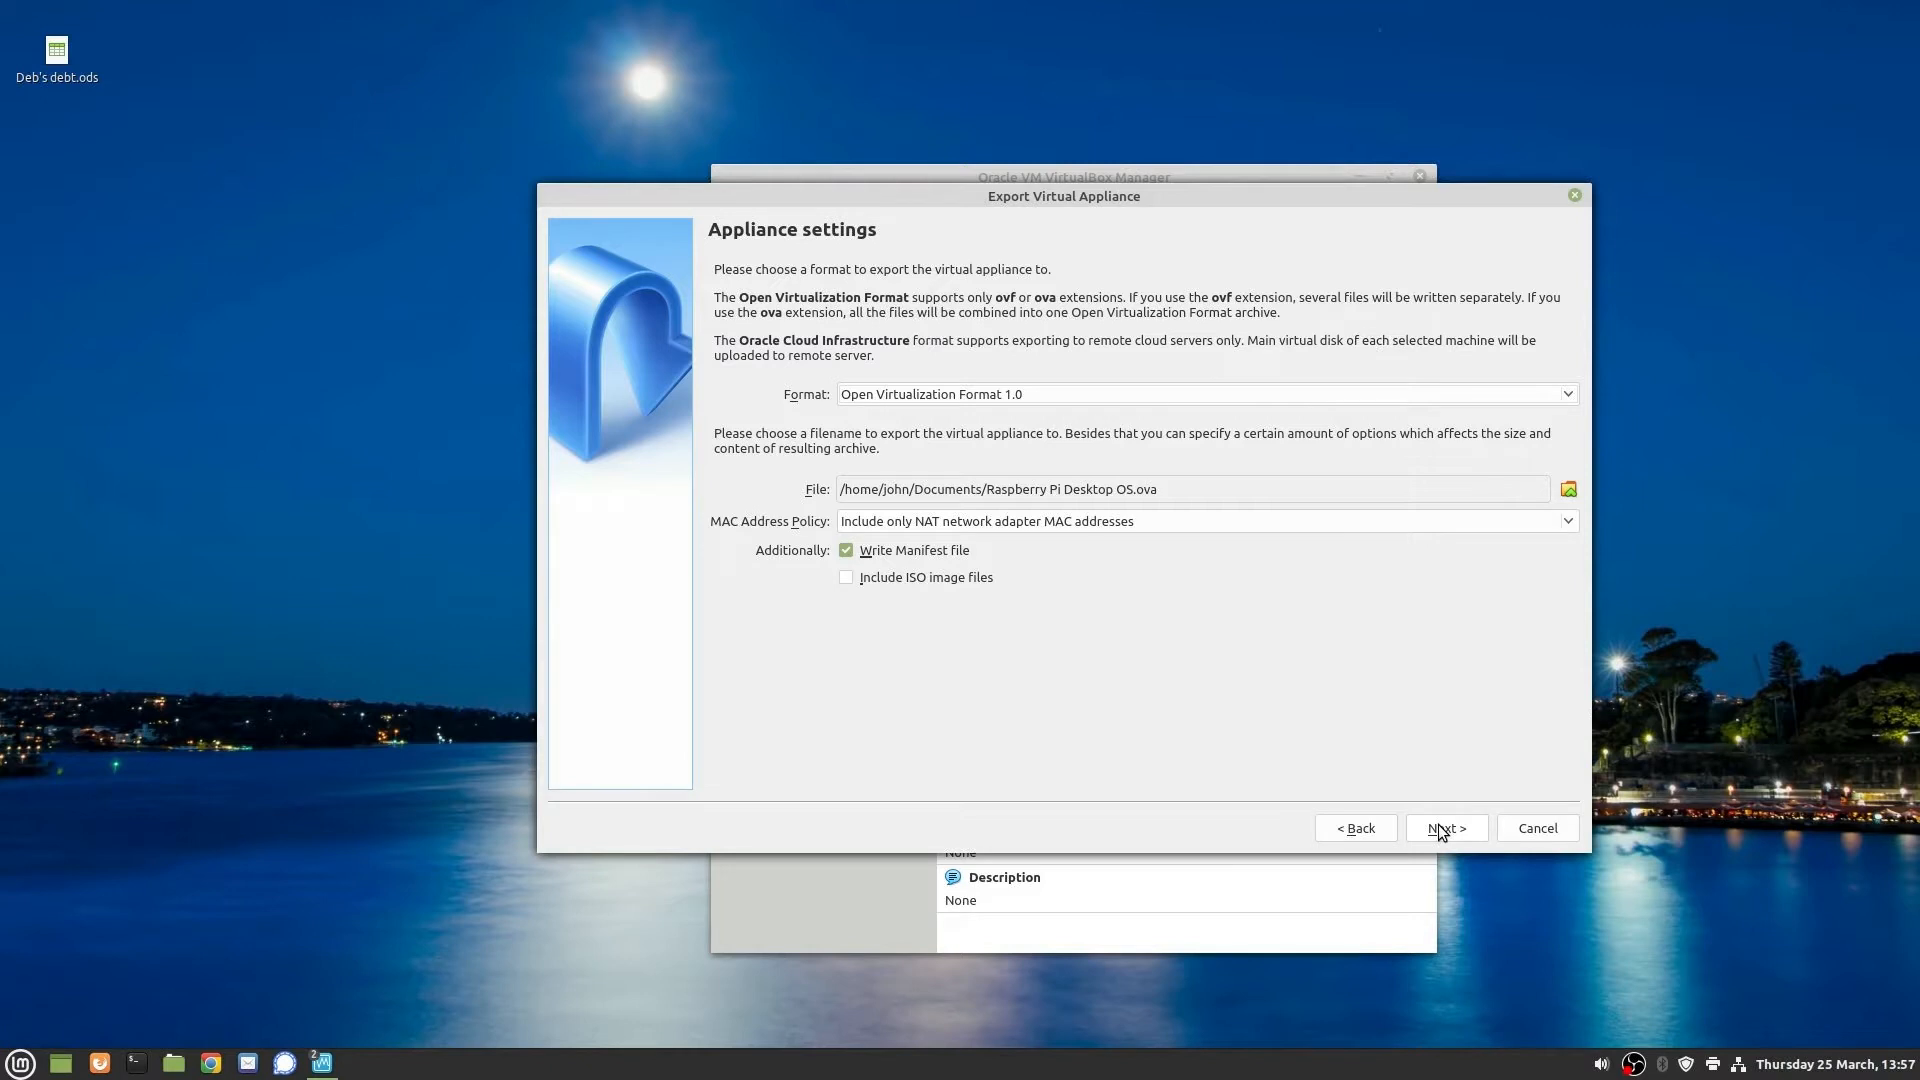
click(842, 582)
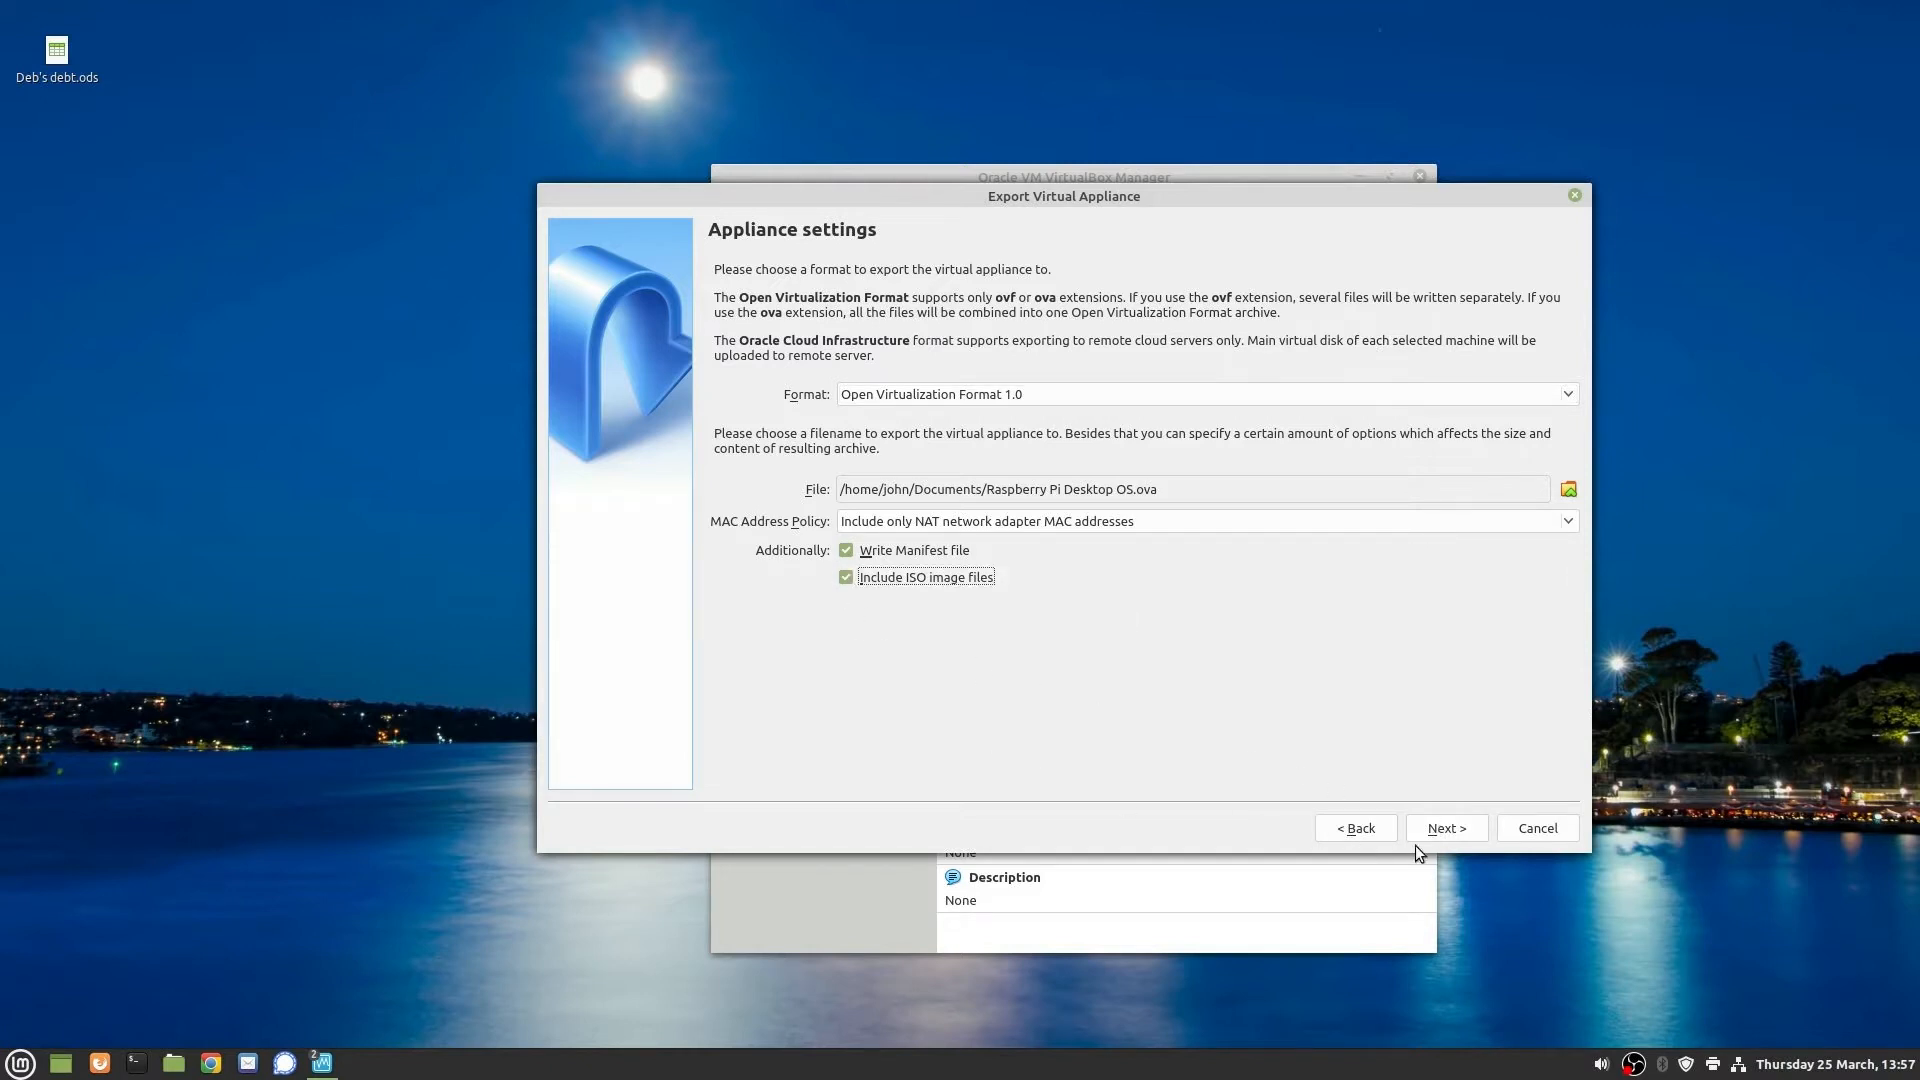
click(1445, 832)
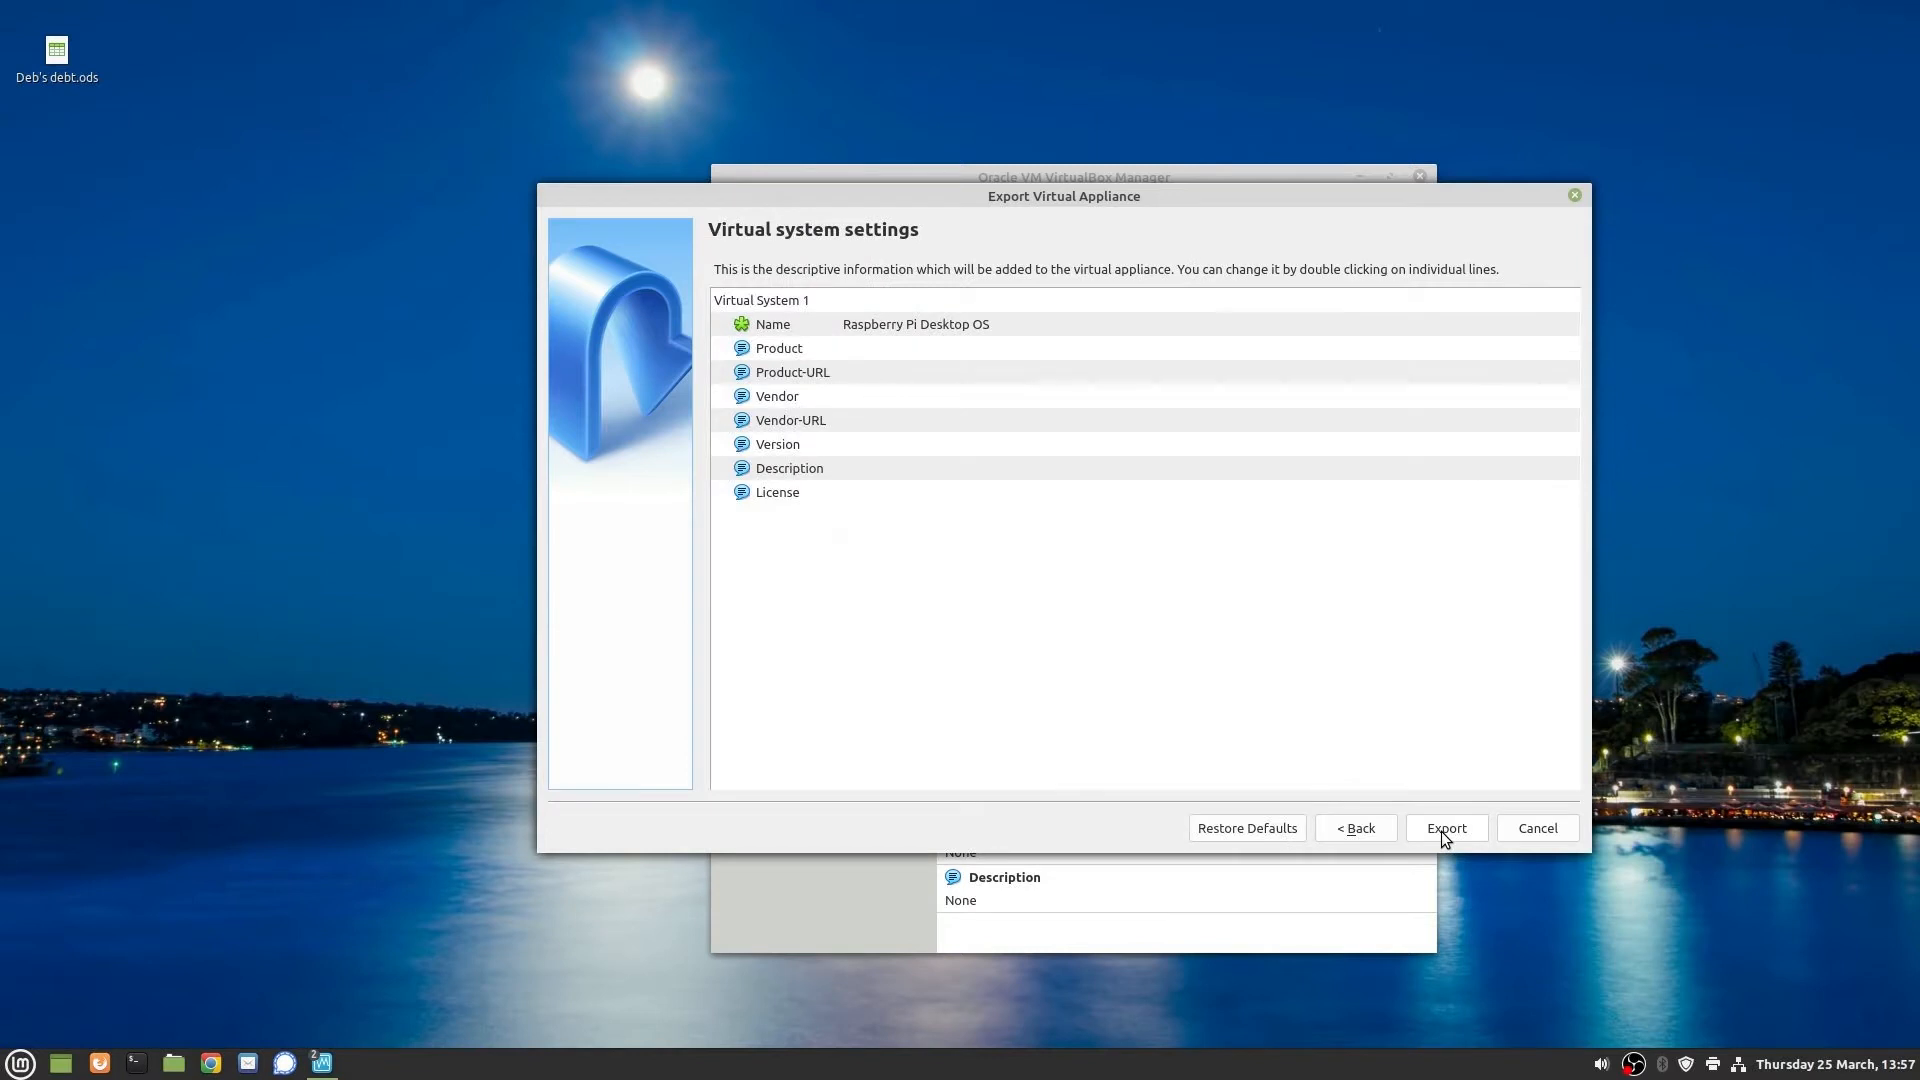
click(1442, 832)
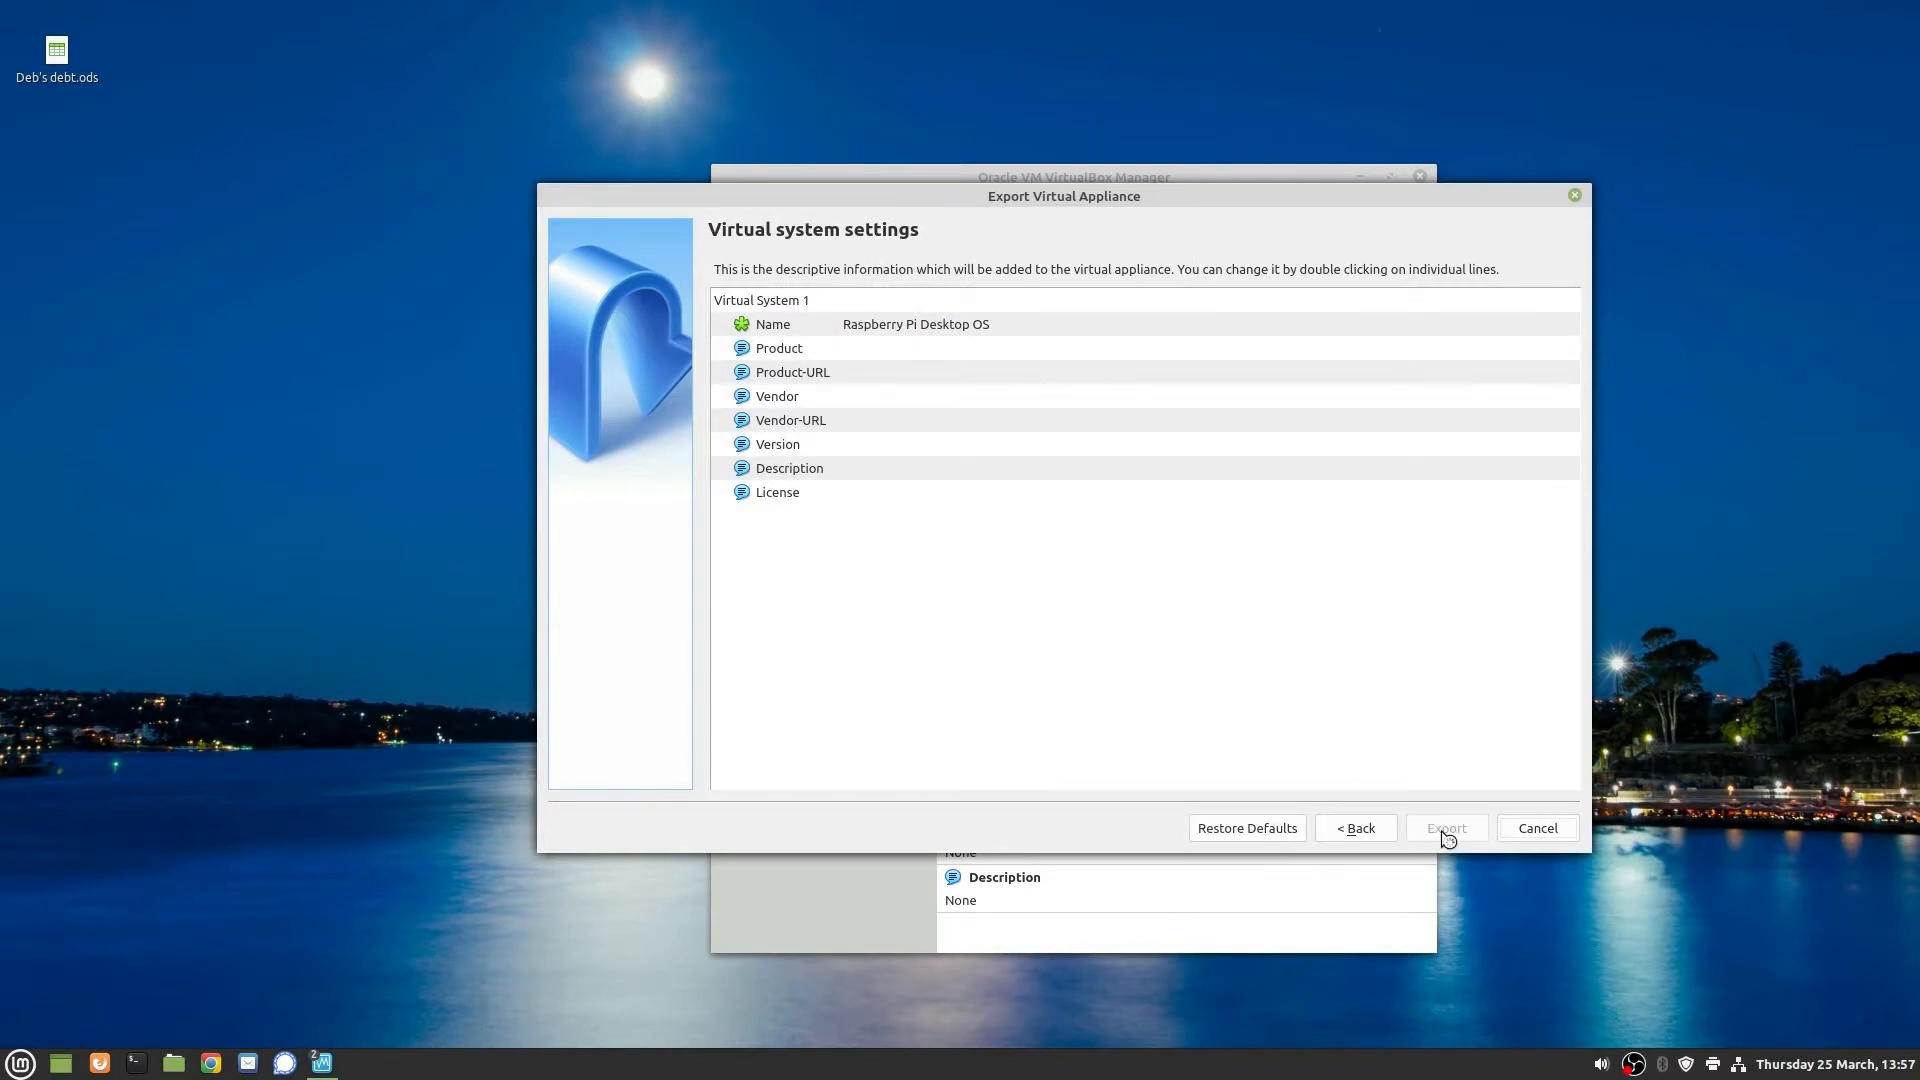